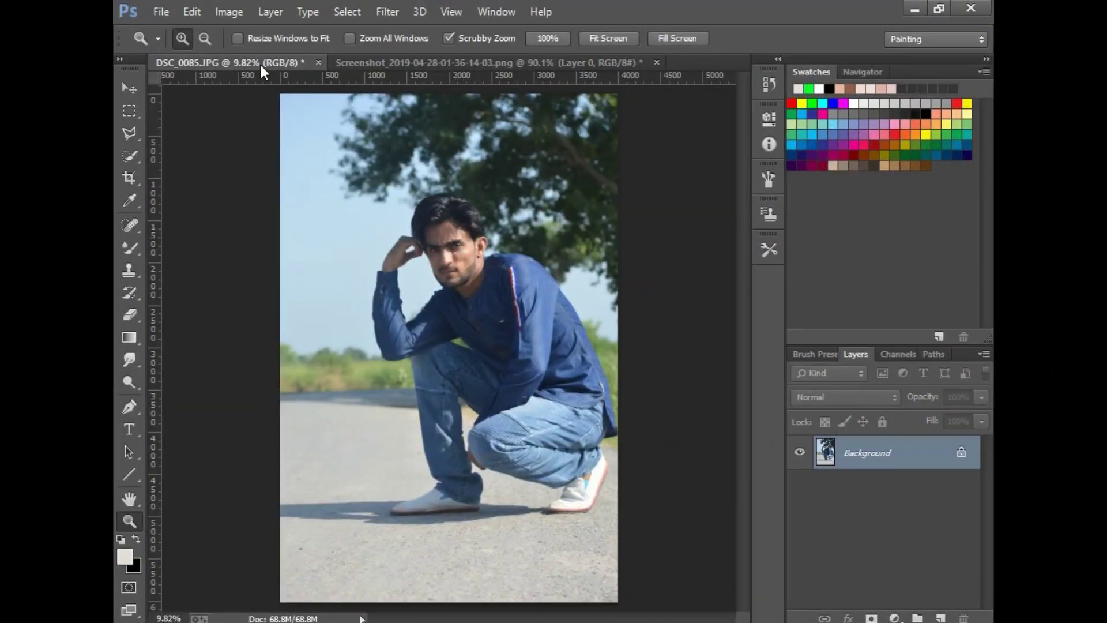
Apply Image > Adjustments > Shadows/Highlights to DSC_0085.JPG and accept its amounts.
{"action": "left_click", "coordinate": [230, 11]}
{"action": "mouse_move", "coordinate": [254, 56]}
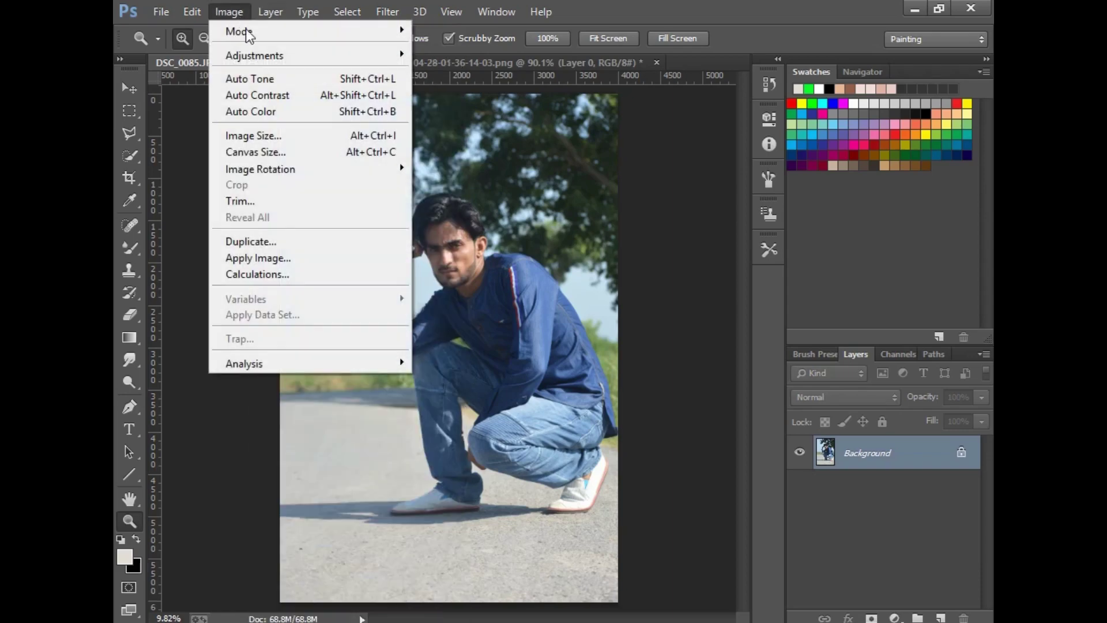
{"action": "left_click", "coordinate": [522, 340]}
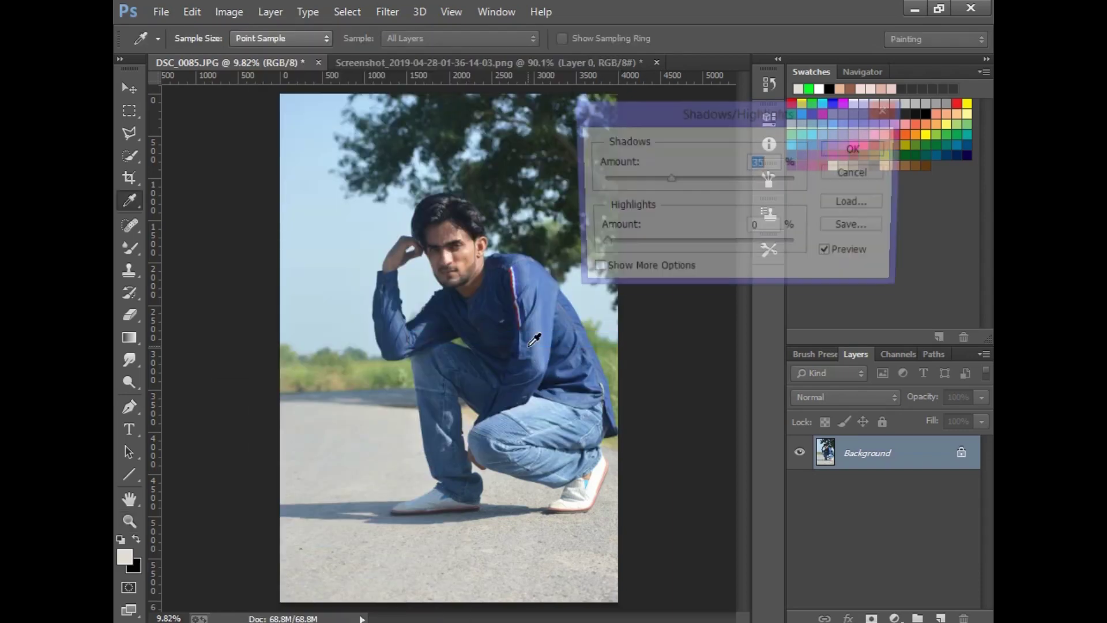
{"action": "left_click", "coordinate": [840, 153]}
{"action": "key", "text": "z"}
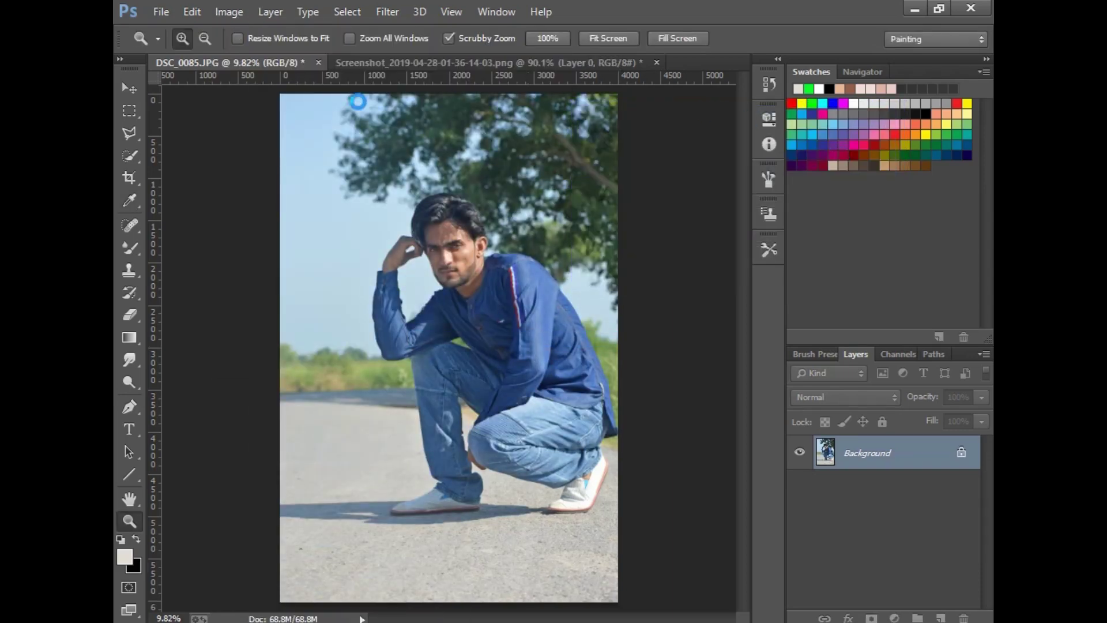
{"action": "left_click", "coordinate": [388, 12]}
In the Camera Raw Filter, set Clarity +19, Highlights -50, Shadows +30 and Blacks +34.
{"action": "left_click", "coordinate": [418, 112]}
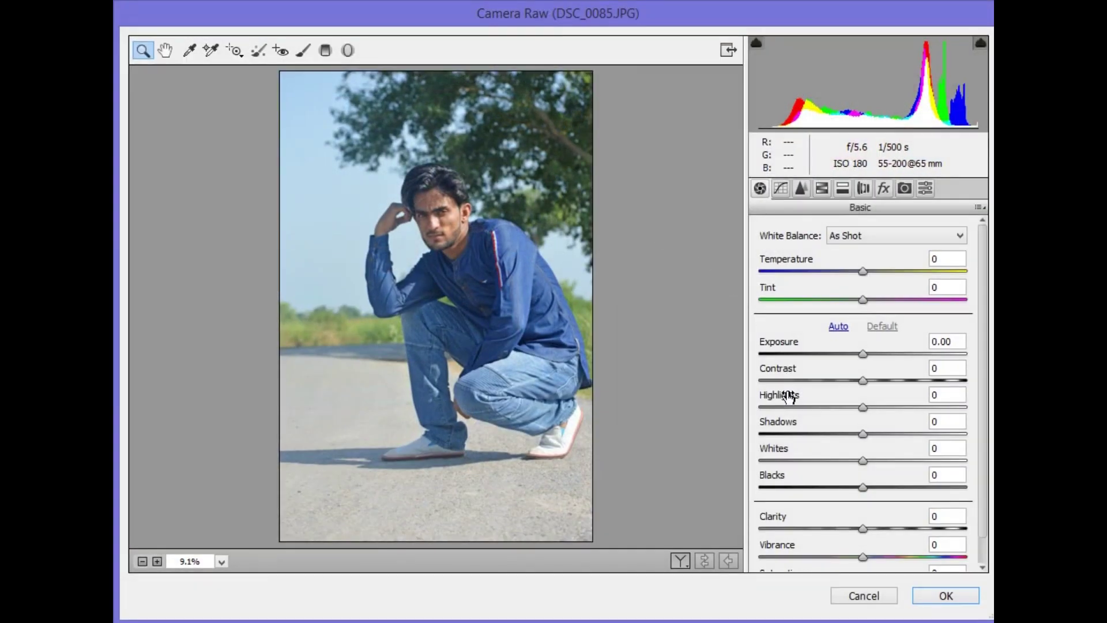
{"action": "left_click", "coordinate": [882, 532]}
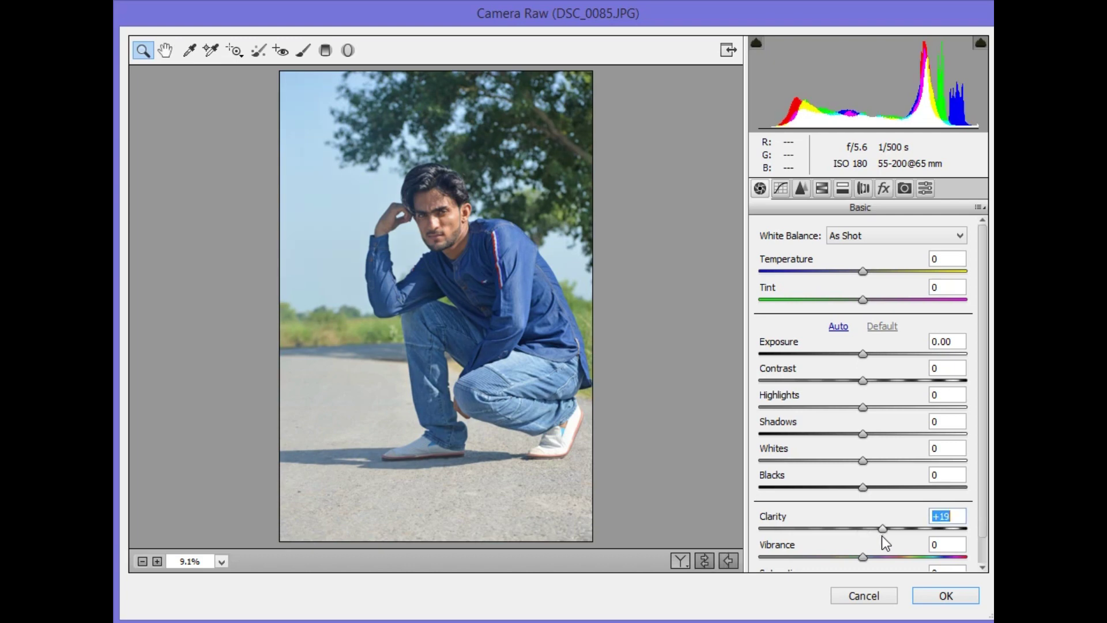
{"action": "key", "text": "Tab"}
{"action": "left_click_drag", "start_coordinate": [862, 408], "coordinate": [810, 407]}
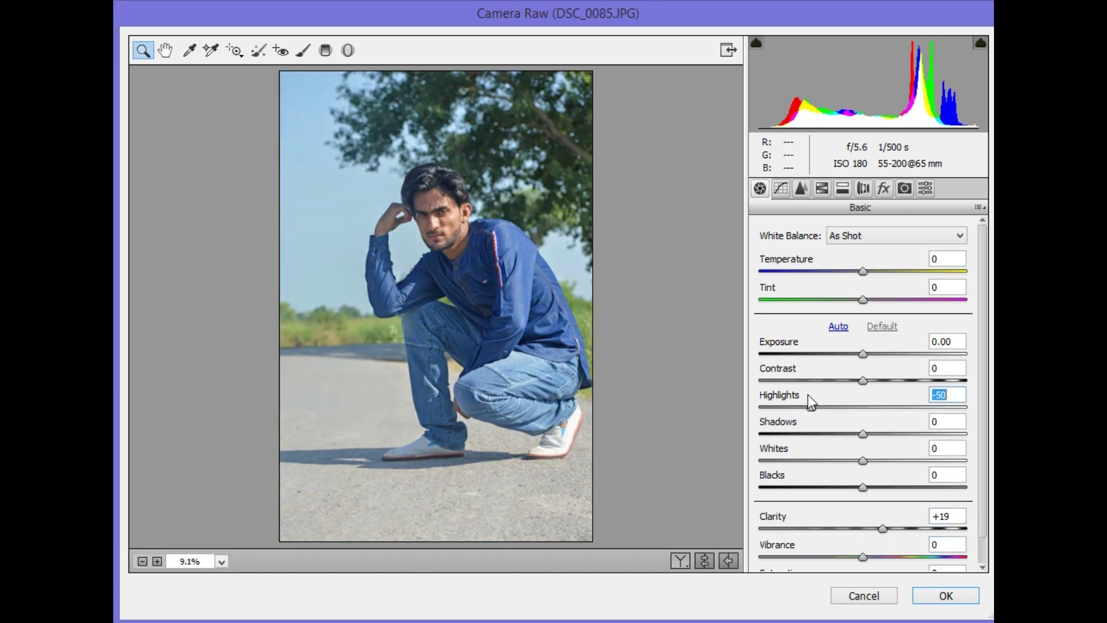
{"action": "mouse_move", "coordinate": [864, 435]}
{"action": "left_mouse_down"}
{"action": "mouse_move", "coordinate": [920, 434]}
{"action": "mouse_move", "coordinate": [893, 434]}
{"action": "left_mouse_up"}
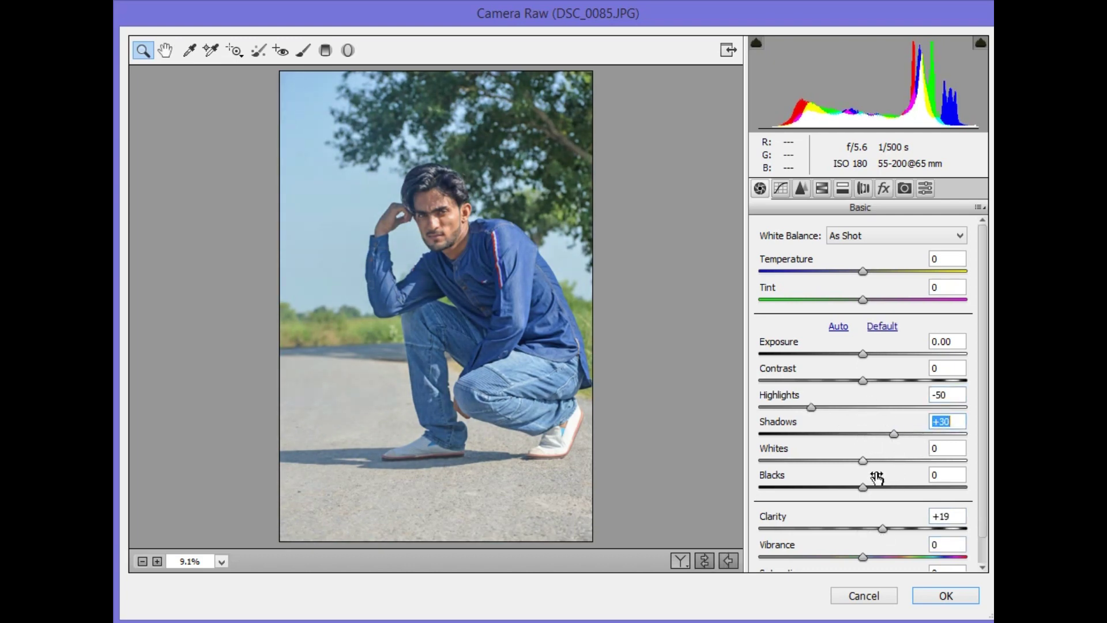
{"action": "left_click_drag", "start_coordinate": [863, 489], "coordinate": [898, 489]}
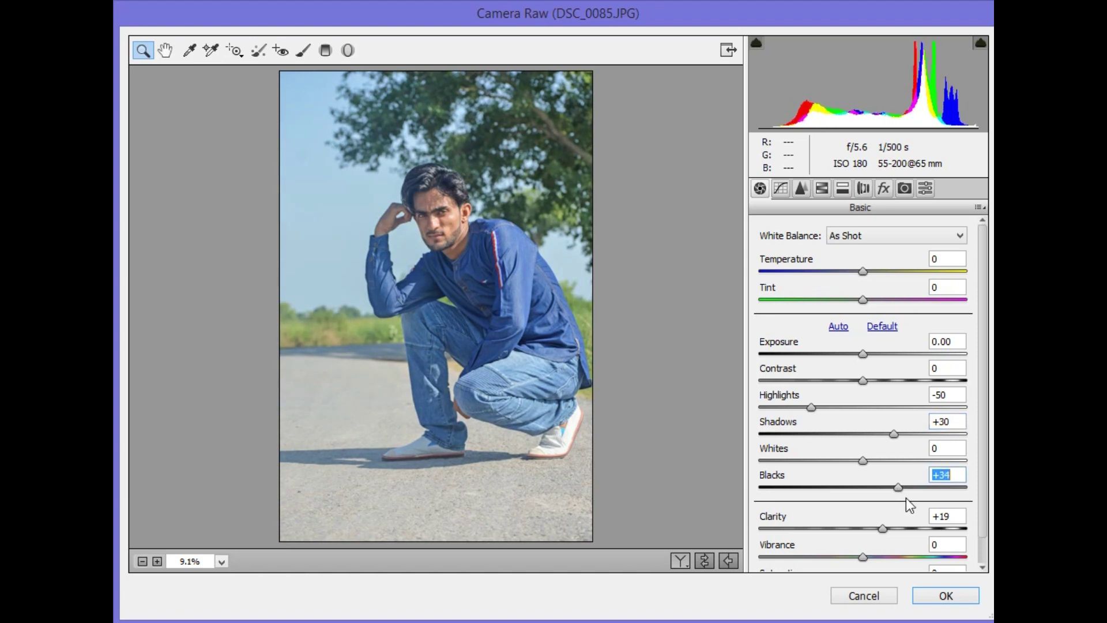
In HSL Saturation, lower Blues to -21 and Oranges to -5.
{"action": "left_click", "coordinate": [822, 189]}
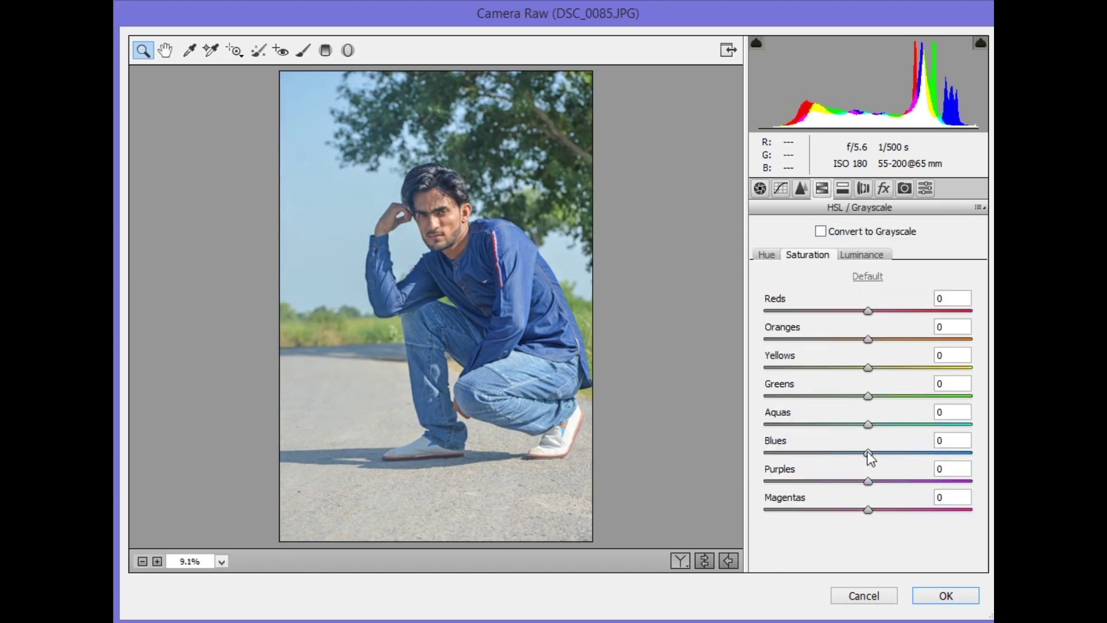
{"action": "left_click_drag", "start_coordinate": [867, 454], "coordinate": [840, 453]}
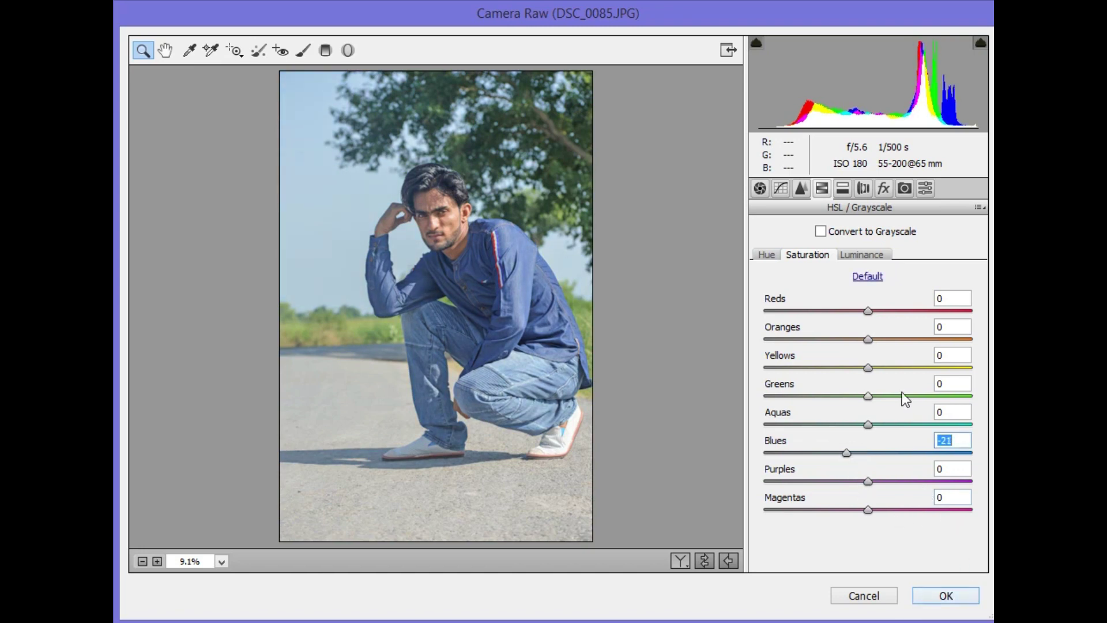
{"action": "left_click_drag", "start_coordinate": [867, 340], "coordinate": [860, 340]}
Apply the Camera Raw edits, zoom in on the man, and start a Quick Selection on his head.
{"action": "left_click", "coordinate": [937, 595]}
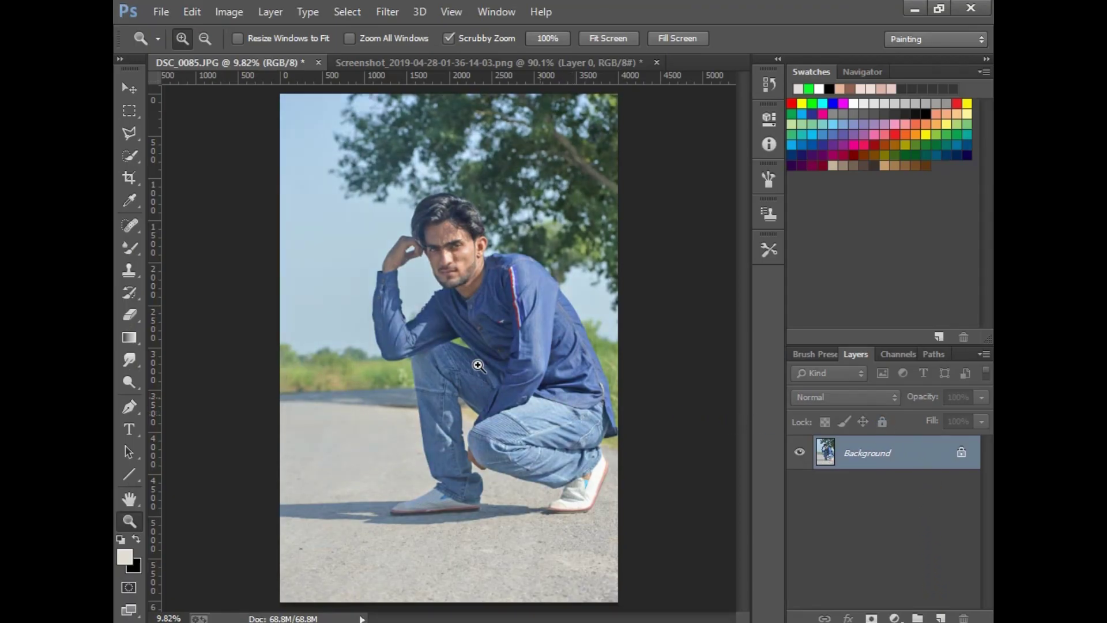
{"action": "mouse_move", "coordinate": [443, 249]}
{"action": "left_mouse_down"}
{"action": "mouse_move", "coordinate": [440, 230]}
{"action": "mouse_move", "coordinate": [457, 234]}
{"action": "left_mouse_up"}
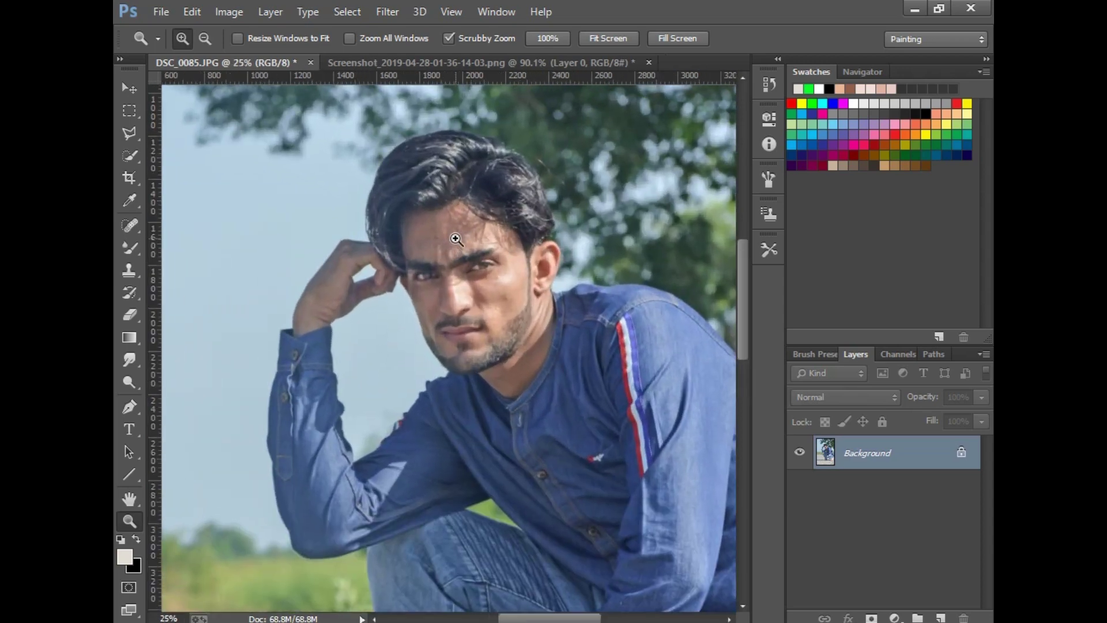
{"action": "left_click", "coordinate": [130, 157]}
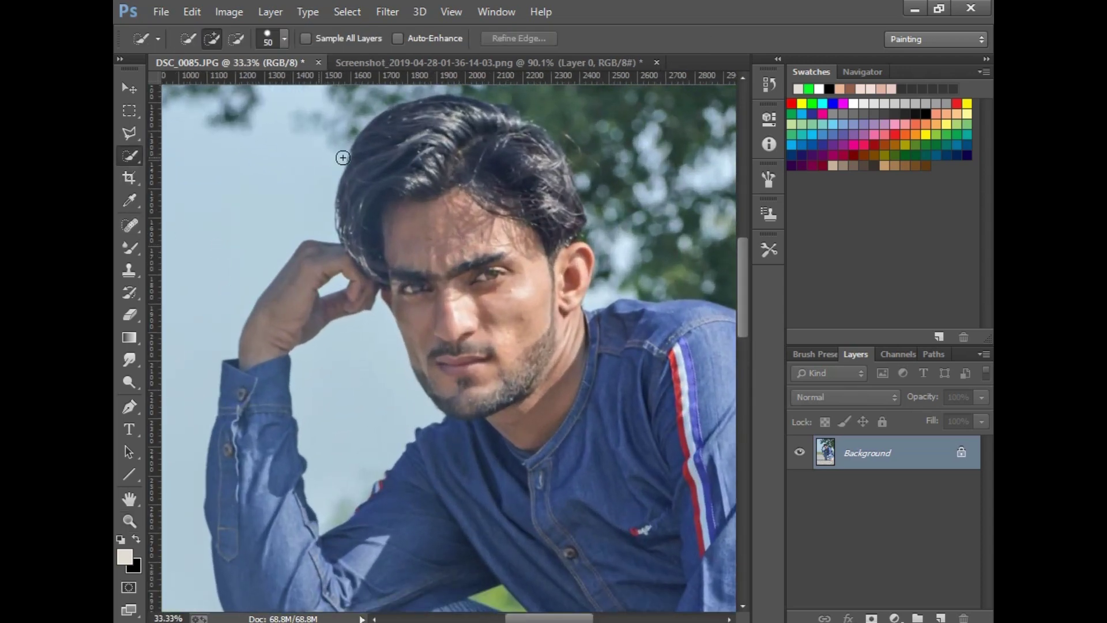
{"action": "mouse_move", "coordinate": [464, 175]}
{"action": "left_mouse_down"}
{"action": "mouse_move", "coordinate": [451, 228]}
{"action": "mouse_move", "coordinate": [513, 366]}
{"action": "mouse_move", "coordinate": [506, 408]}
{"action": "mouse_move", "coordinate": [541, 228]}
{"action": "mouse_move", "coordinate": [499, 166]}
{"action": "mouse_move", "coordinate": [593, 309]}
{"action": "mouse_move", "coordinate": [663, 537]}
{"action": "mouse_move", "coordinate": [432, 289]}
{"action": "mouse_move", "coordinate": [573, 459]}
{"action": "mouse_move", "coordinate": [283, 410]}
{"action": "mouse_move", "coordinate": [656, 468]}
{"action": "left_mouse_up"}
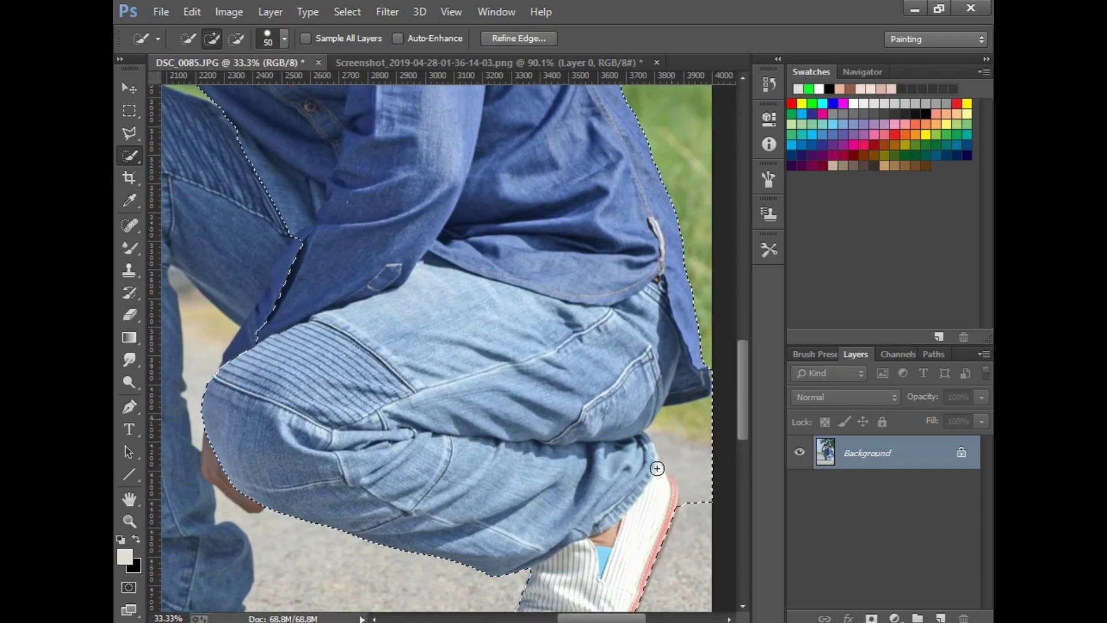
Restore the previous selection of the man from the canvas context menu.
{"action": "right_click", "coordinate": [695, 495]}
{"action": "left_click", "coordinate": [773, 89]}
{"action": "right_click", "coordinate": [695, 499]}
{"action": "left_click", "coordinate": [741, 70]}
{"action": "right_click", "coordinate": [584, 247]}
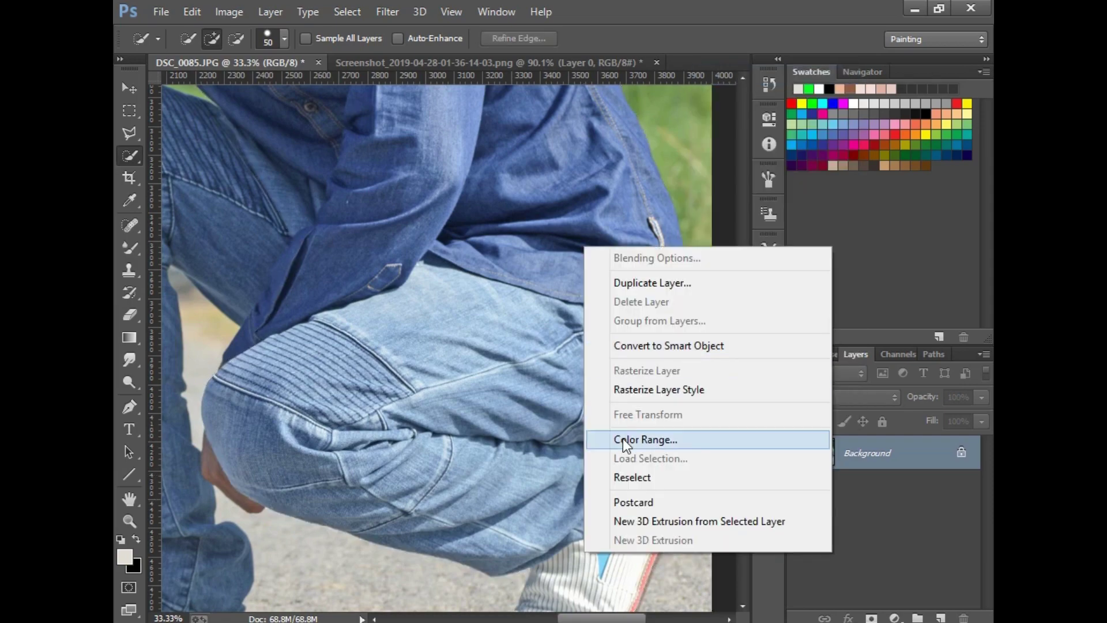
{"action": "left_click", "coordinate": [632, 477]}
{"action": "right_click", "coordinate": [647, 231]}
{"action": "key", "text": "Escape"}
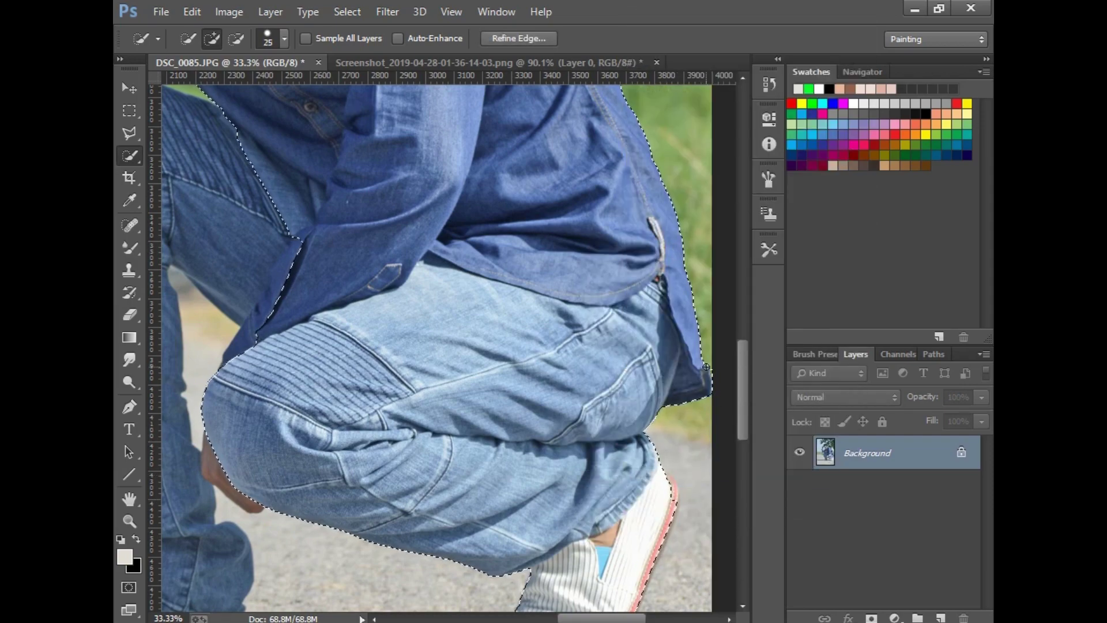
Extend the Quick Selection down over both of the man's shoes.
{"action": "scroll", "coordinate": [710, 402], "scroll_direction": "down", "scroll_amount": 2}
{"action": "scroll", "coordinate": [660, 482], "scroll_direction": "down", "scroll_amount": 2}
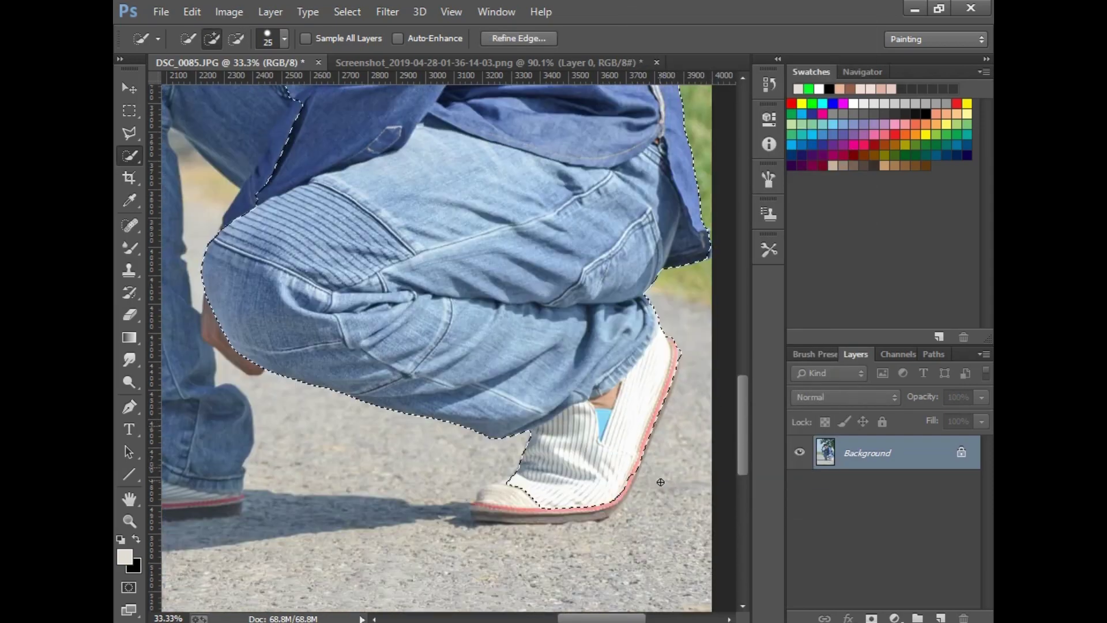
{"action": "scroll", "coordinate": [661, 482], "scroll_direction": "down", "scroll_amount": 1}
{"action": "left_click_drag", "start_coordinate": [485, 462], "coordinate": [588, 459]}
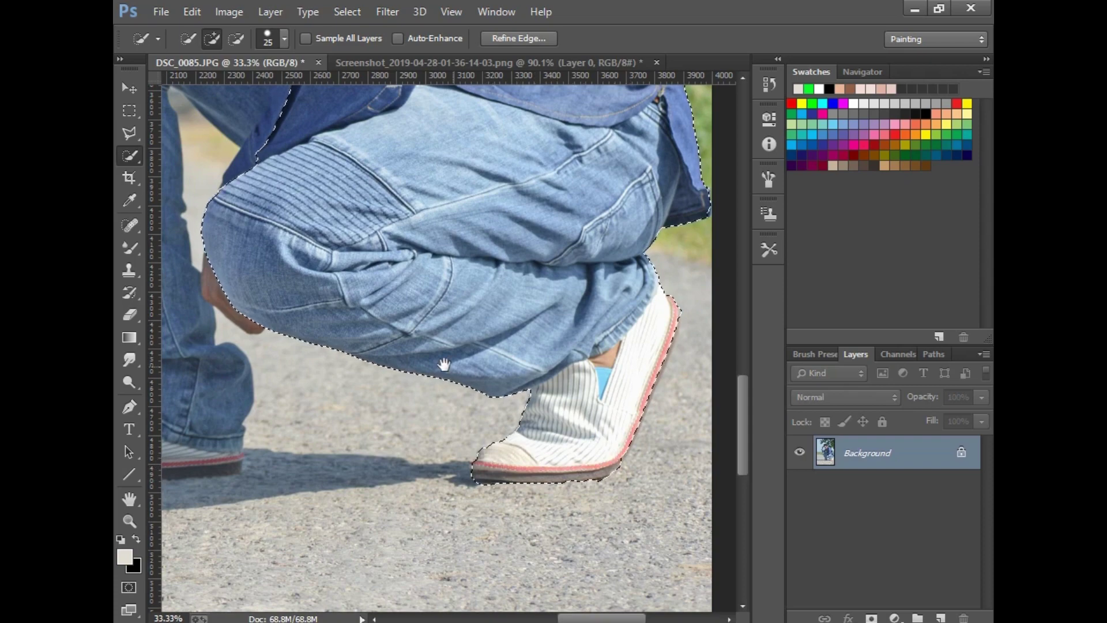
{"action": "scroll", "coordinate": [442, 363], "scroll_direction": "up", "scroll_amount": 2}
{"action": "scroll", "coordinate": [442, 363], "scroll_direction": "left", "scroll_amount": 3}
{"action": "scroll", "coordinate": [394, 188], "scroll_direction": "up", "scroll_amount": 2}
{"action": "scroll", "coordinate": [393, 188], "scroll_direction": "left", "scroll_amount": 1}
{"action": "mouse_move", "coordinate": [394, 188]}
{"action": "left_mouse_down"}
{"action": "mouse_move", "coordinate": [497, 221]}
{"action": "mouse_move", "coordinate": [520, 111]}
{"action": "left_mouse_up"}
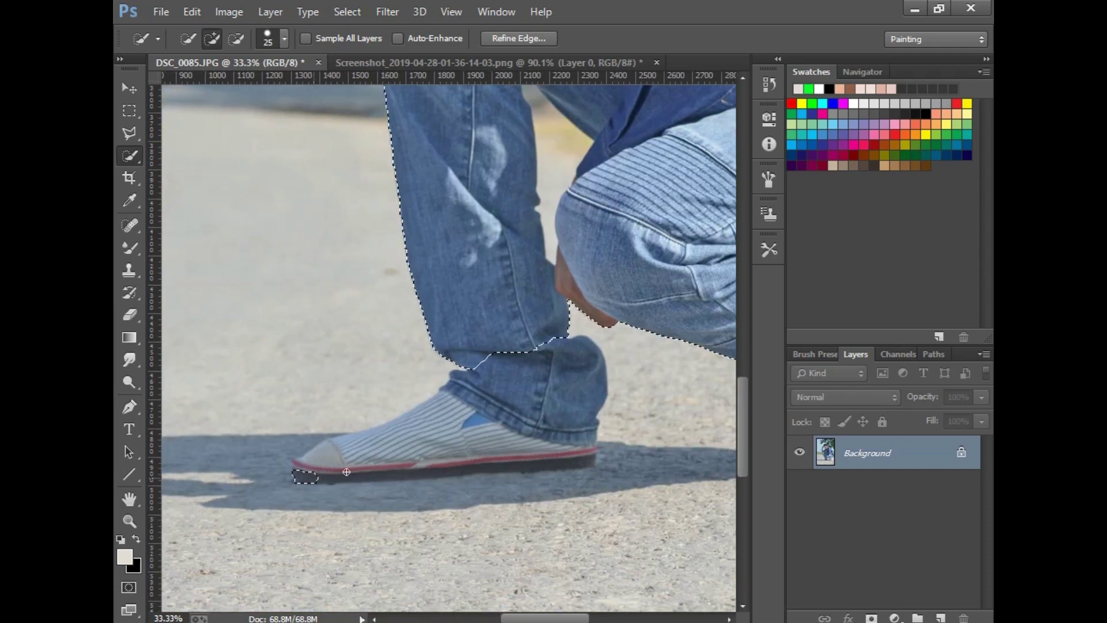
{"action": "left_click_drag", "start_coordinate": [577, 456], "coordinate": [299, 468]}
Fit the whole image on screen to review the man's selection.
{"action": "scroll", "coordinate": [444, 452], "scroll_direction": "up", "scroll_amount": 3}
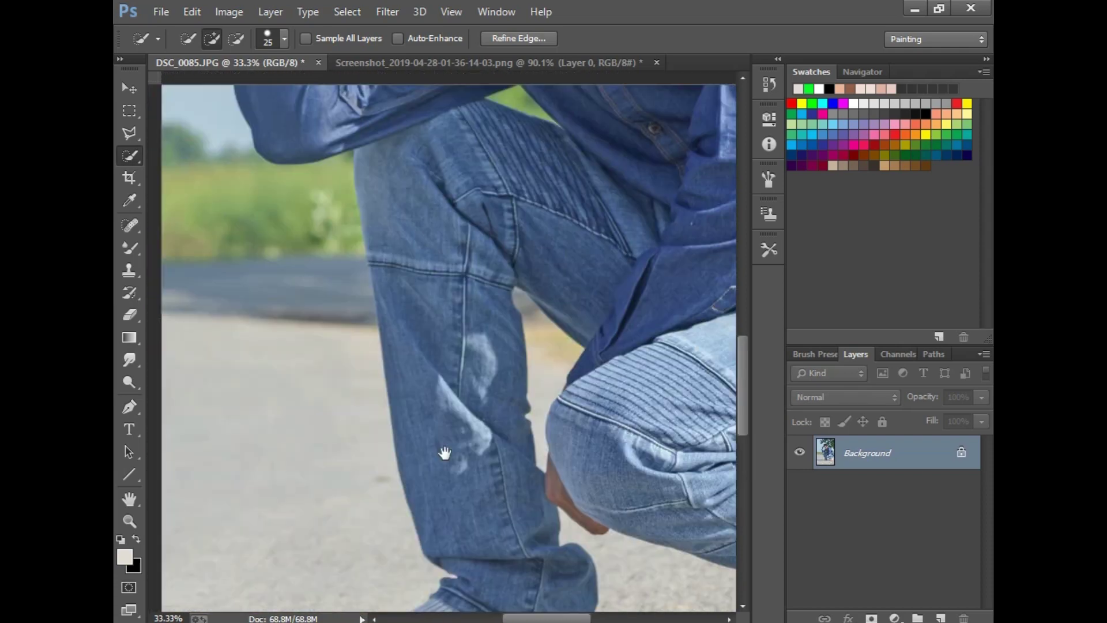
{"action": "scroll", "coordinate": [399, 365], "scroll_direction": "up", "scroll_amount": 2}
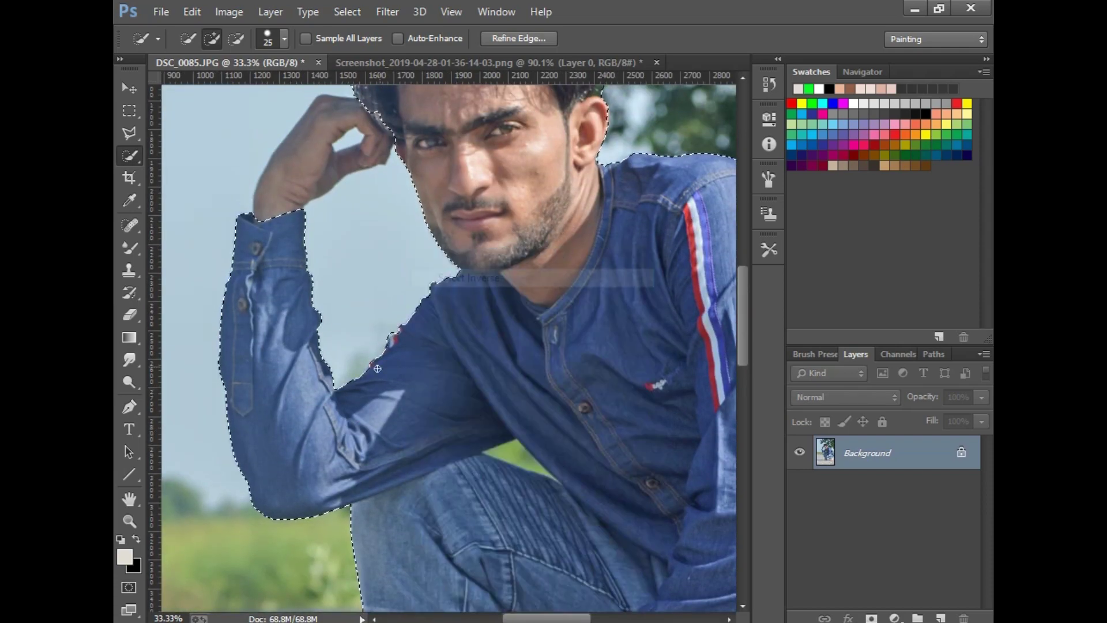
{"action": "right_click", "coordinate": [410, 263]}
{"action": "key", "text": "Escape"}
{"action": "scroll", "coordinate": [336, 246], "scroll_direction": "up", "scroll_amount": 3}
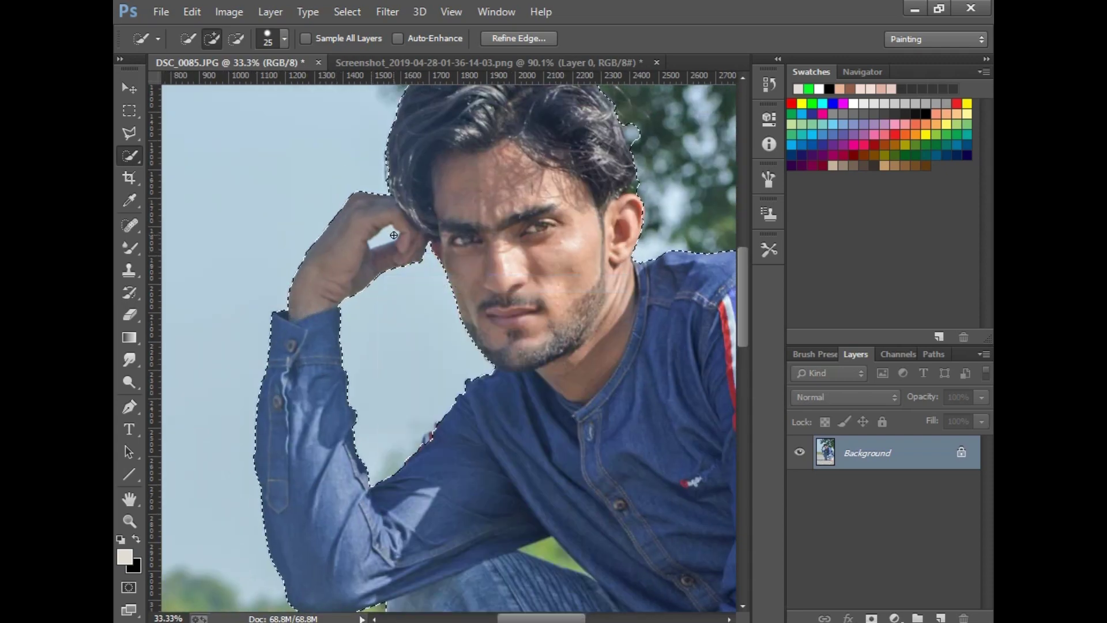
{"action": "scroll", "coordinate": [475, 260], "scroll_direction": "down", "scroll_amount": 5}
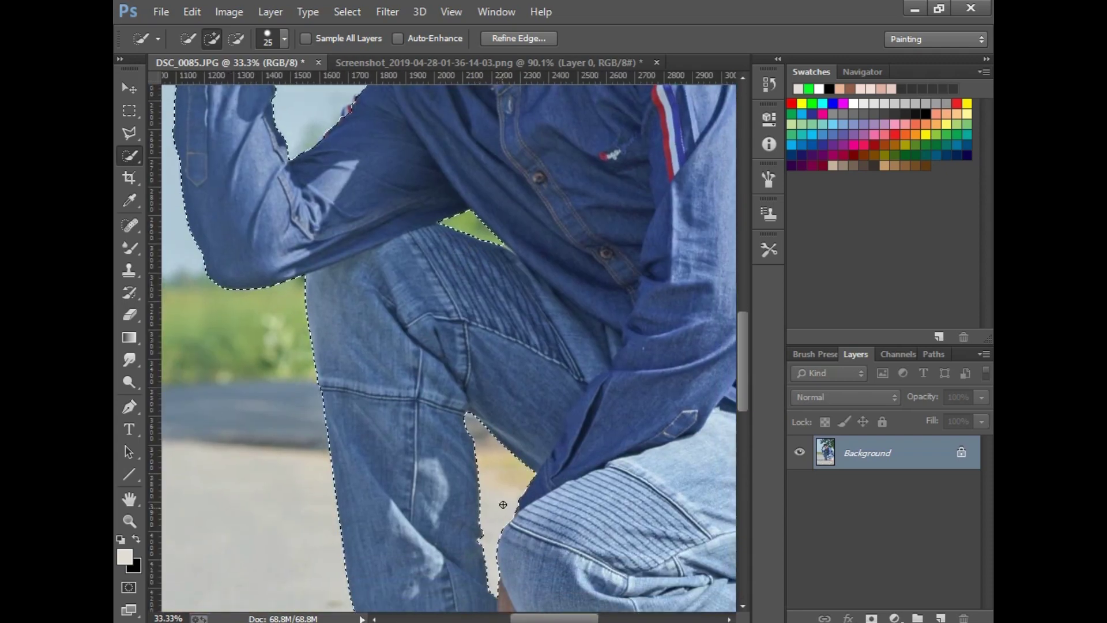
{"action": "right_click", "coordinate": [470, 420]}
{"action": "left_click", "coordinate": [502, 437]}
Invert the selection so only the man is selected, then zoom in on his hair and ear.
{"action": "right_click", "coordinate": [477, 334]}
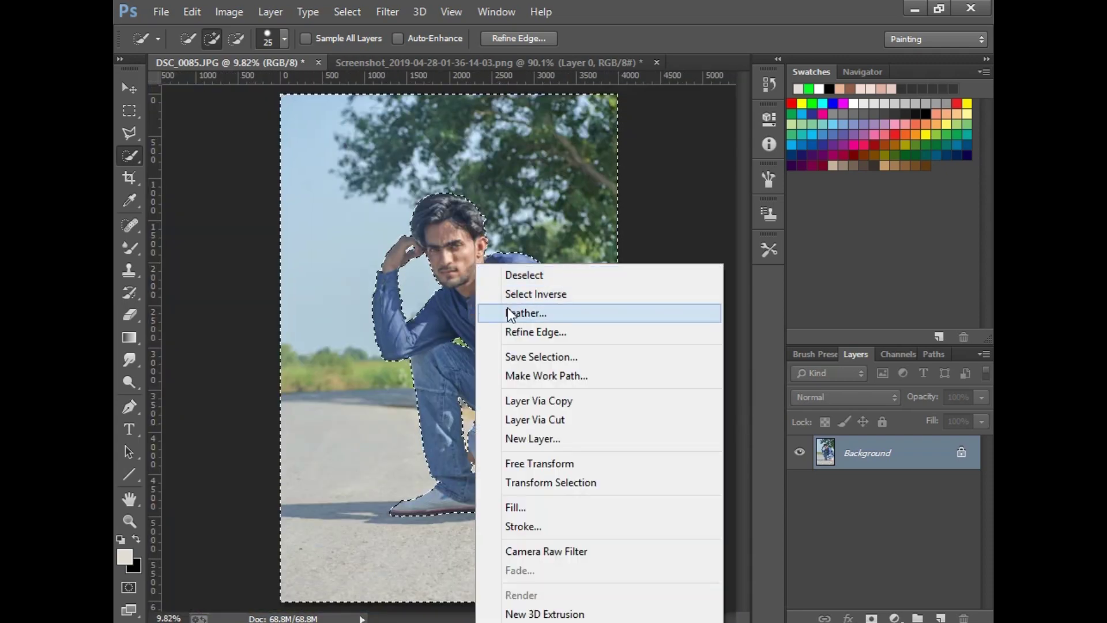
{"action": "left_click", "coordinate": [508, 292]}
{"action": "left_click", "coordinate": [129, 521]}
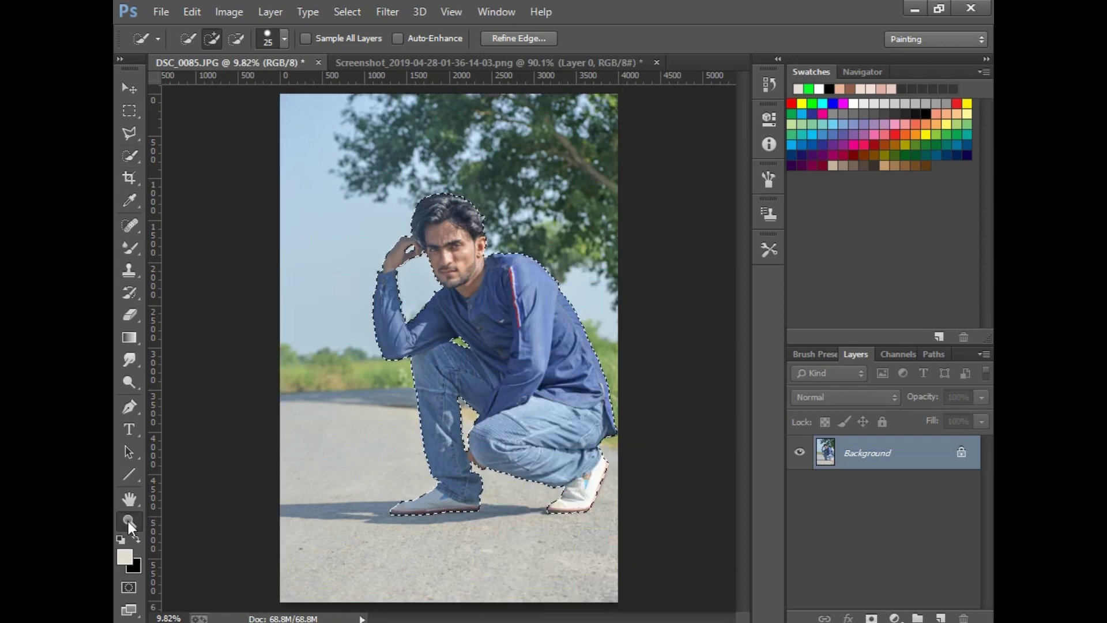
{"action": "left_click_drag", "start_coordinate": [486, 229], "coordinate": [558, 367]}
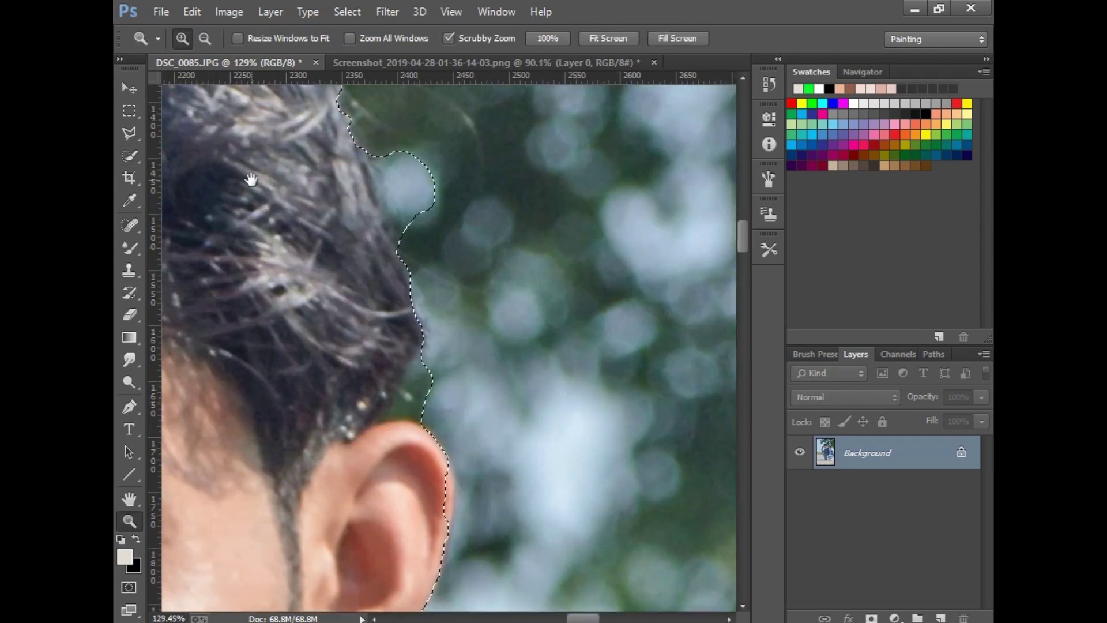
{"action": "left_click_drag", "start_coordinate": [252, 182], "coordinate": [278, 243]}
Trim background beside the hair from the selection and add the missing ear edge.
{"action": "left_click", "coordinate": [129, 156]}
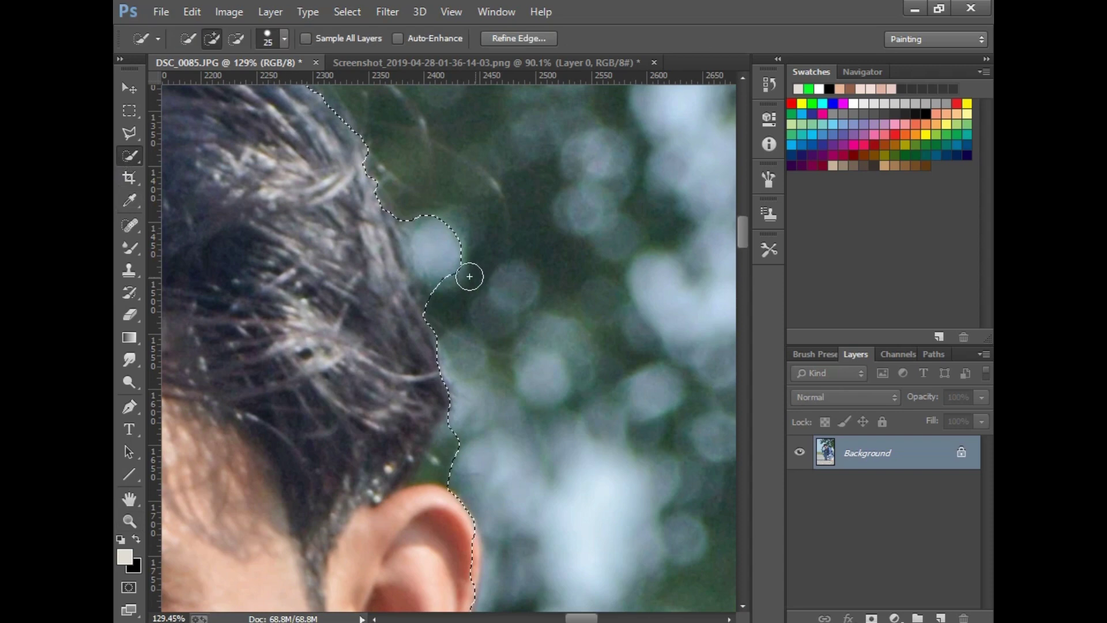
{"action": "left_click_drag", "start_coordinate": [439, 260], "coordinate": [431, 241]}
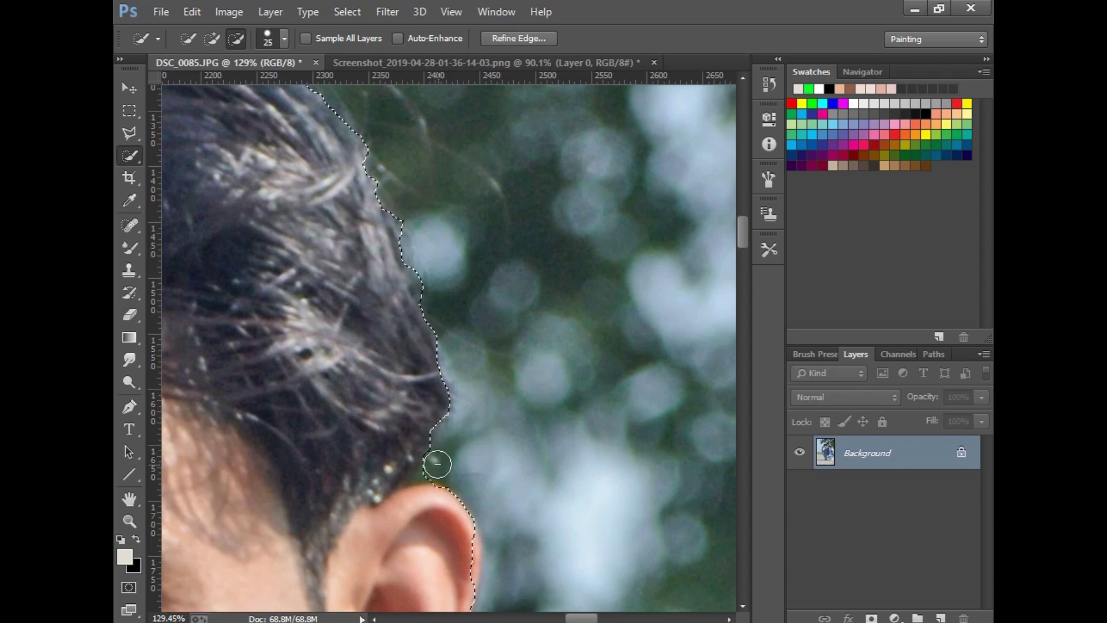
{"action": "key", "text": "alt"}
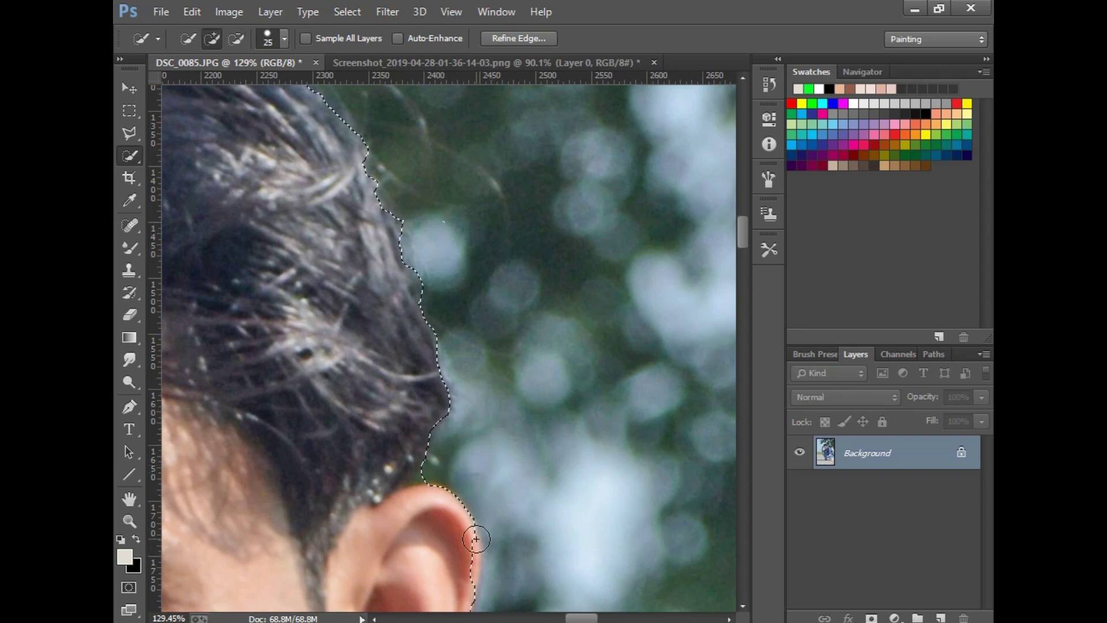
{"action": "left_click_drag", "start_coordinate": [464, 545], "coordinate": [461, 549]}
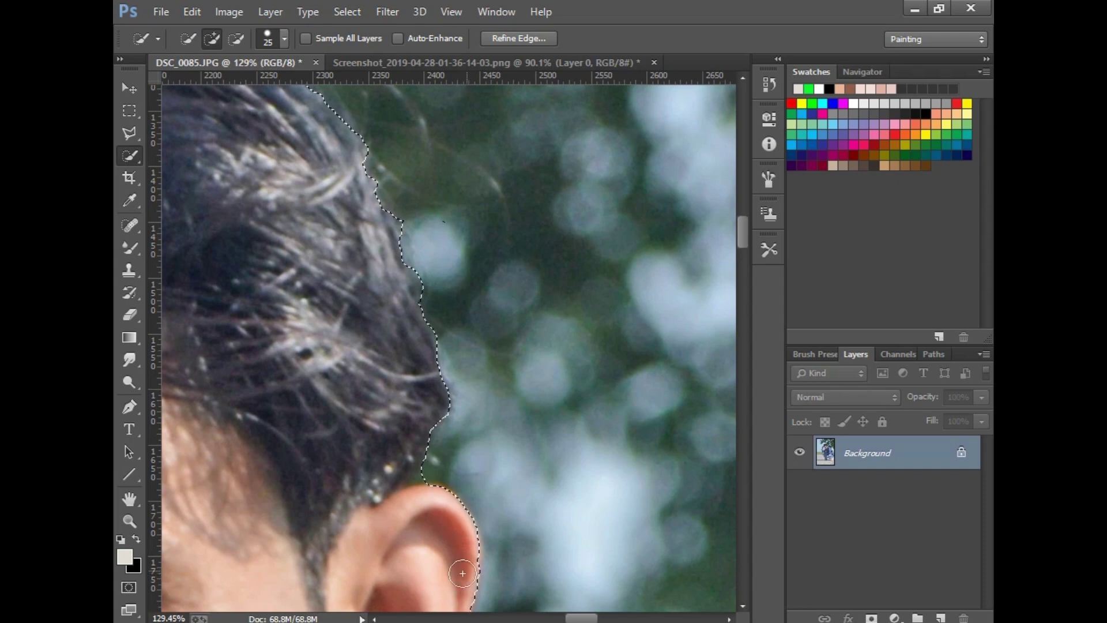
Copy the selected man onto a new Layer 1 with Layer Via Copy.
{"action": "key", "text": "ctrl+0"}
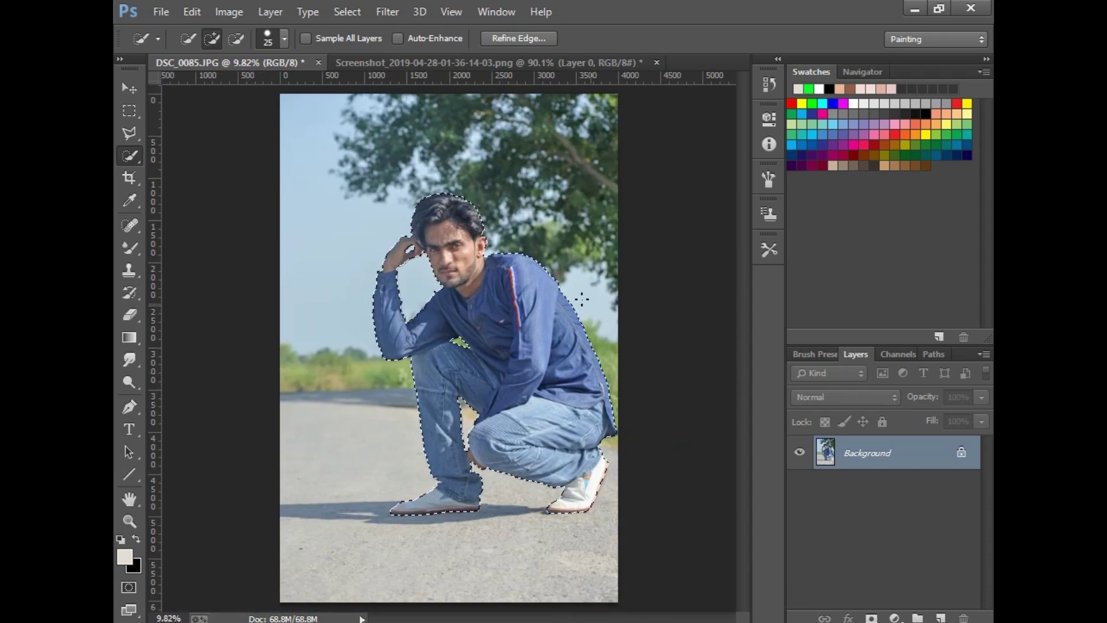
{"action": "right_click", "coordinate": [500, 307]}
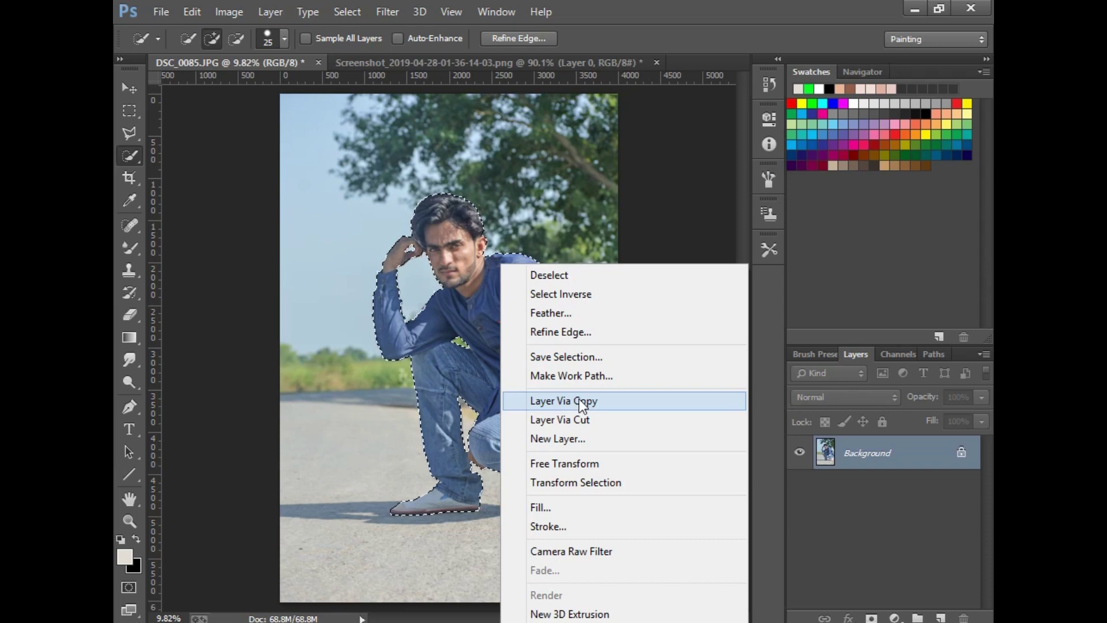
{"action": "left_click", "coordinate": [578, 402]}
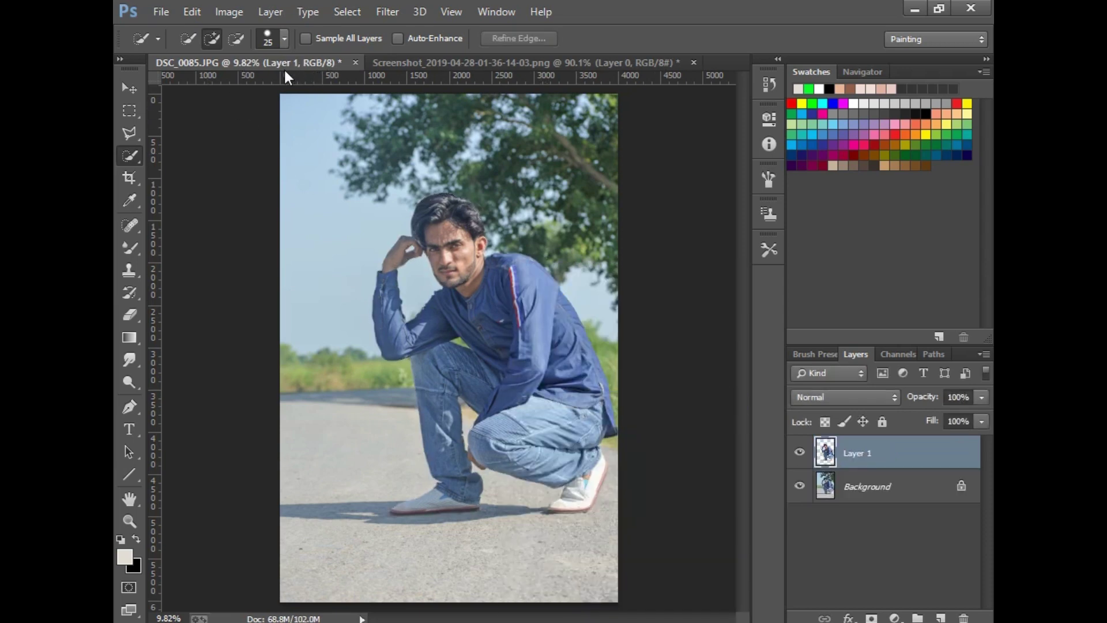
Drag the bokeh background's Layer 0 from the Screenshot tab into DSC_0085.JPG as Layer 2.
{"action": "left_click", "coordinate": [130, 89]}
{"action": "left_click_drag", "start_coordinate": [512, 267], "coordinate": [521, 71]}
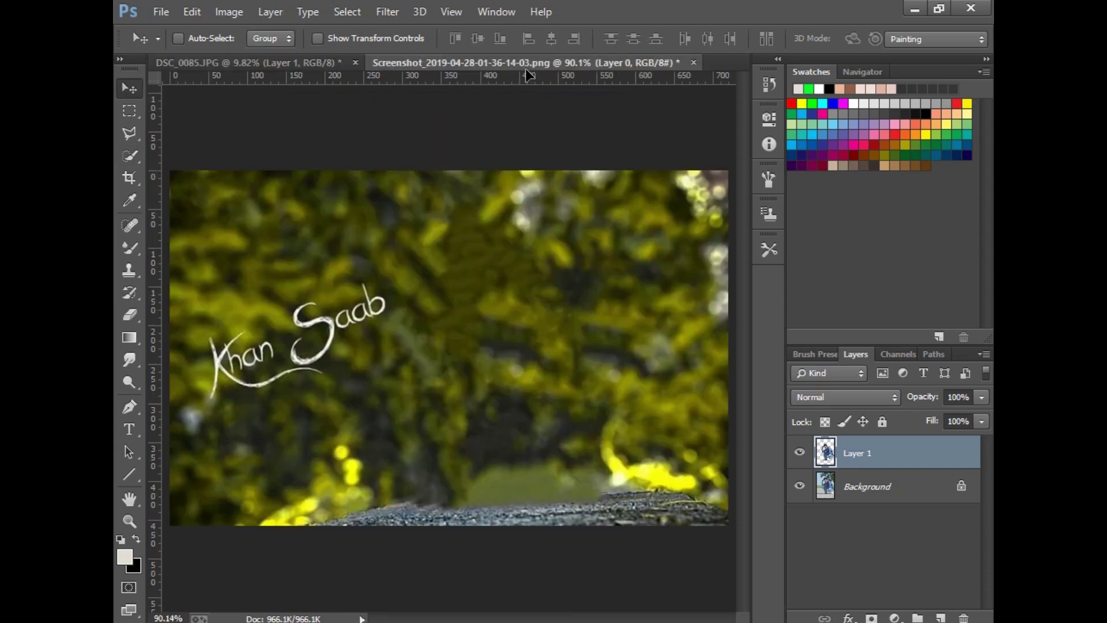
{"action": "left_click_drag", "start_coordinate": [521, 70], "coordinate": [454, 289]}
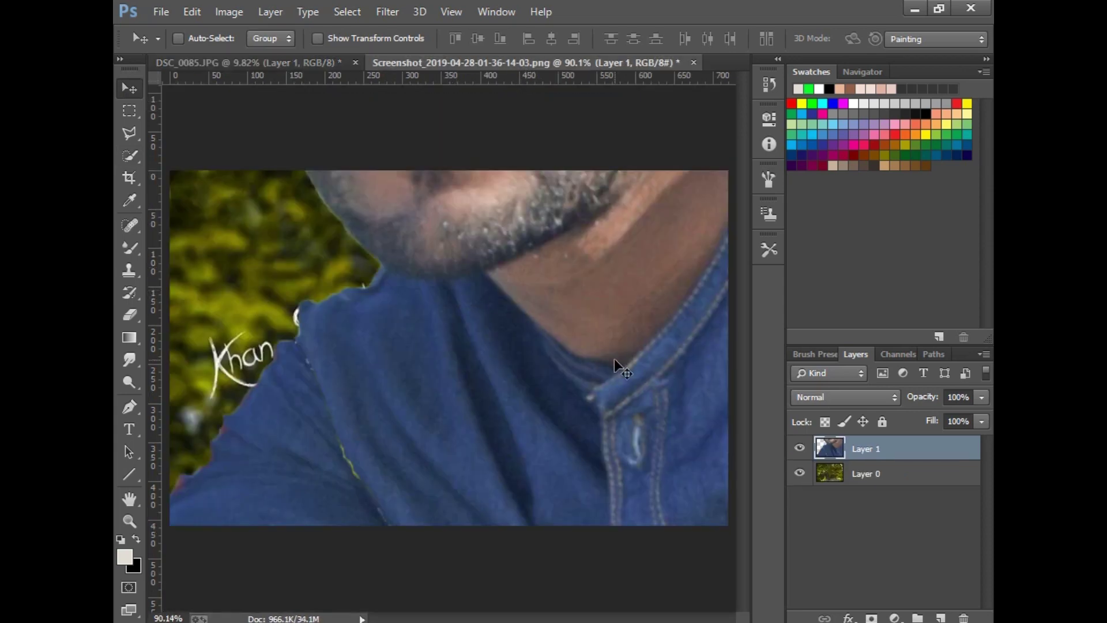
{"action": "left_click", "coordinate": [964, 618]}
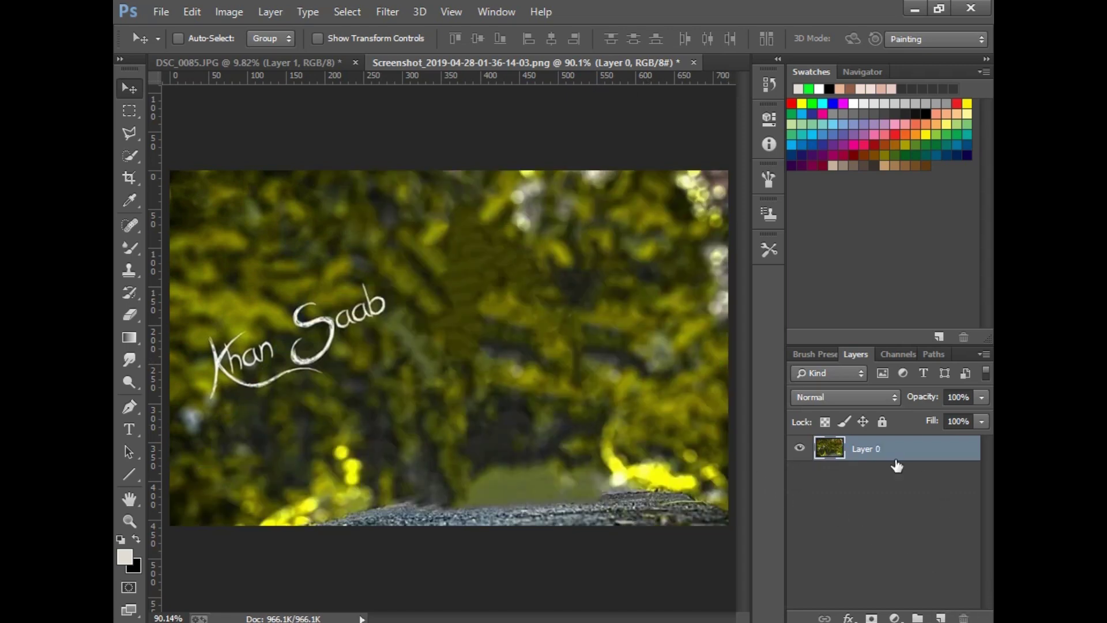
{"action": "mouse_move", "coordinate": [544, 432]}
{"action": "left_mouse_down"}
{"action": "mouse_move", "coordinate": [381, 115]}
{"action": "mouse_move", "coordinate": [404, 181]}
{"action": "left_mouse_up"}
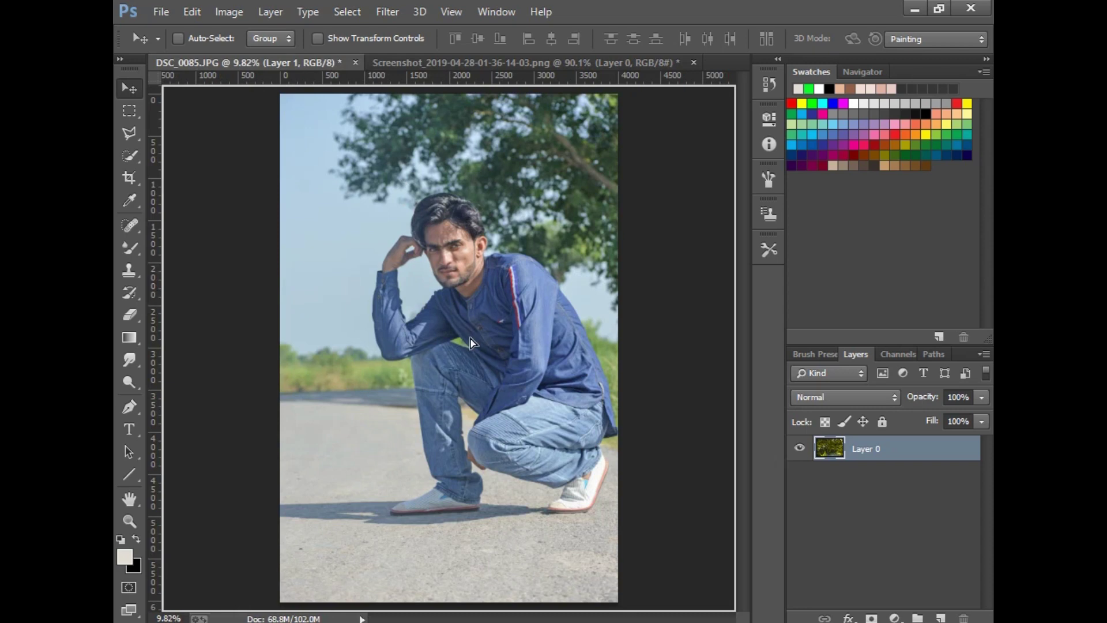
{"action": "left_click_drag", "start_coordinate": [470, 340], "coordinate": [320, 247]}
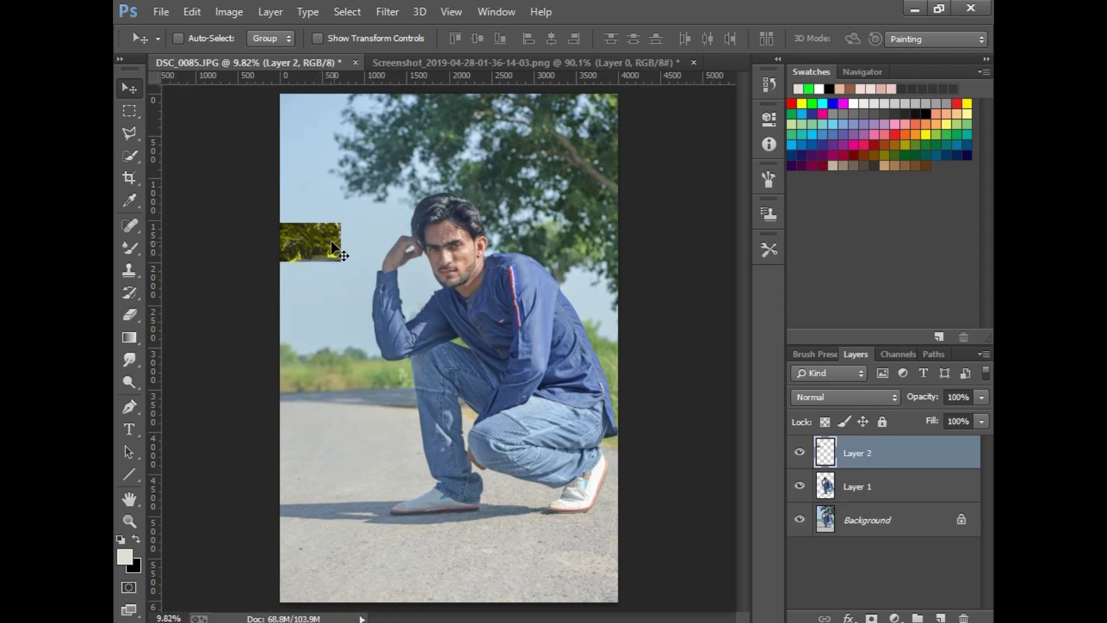
Free-transform Layer 2 to enlarge the bokeh background over most of the photo.
{"action": "key", "text": "ctrl+t"}
{"action": "left_click_drag", "start_coordinate": [341, 261], "coordinate": [743, 600]}
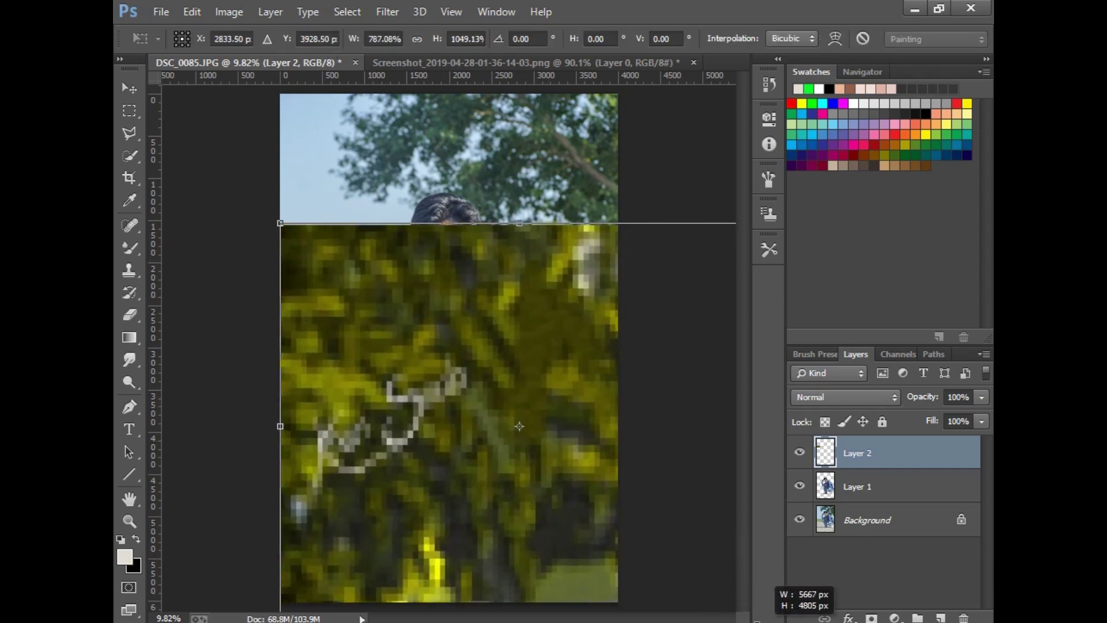
{"action": "key", "text": "Return"}
{"action": "mouse_move", "coordinate": [568, 508]}
{"action": "left_mouse_down"}
{"action": "mouse_move", "coordinate": [489, 513]}
{"action": "mouse_move", "coordinate": [503, 517]}
{"action": "left_mouse_up"}
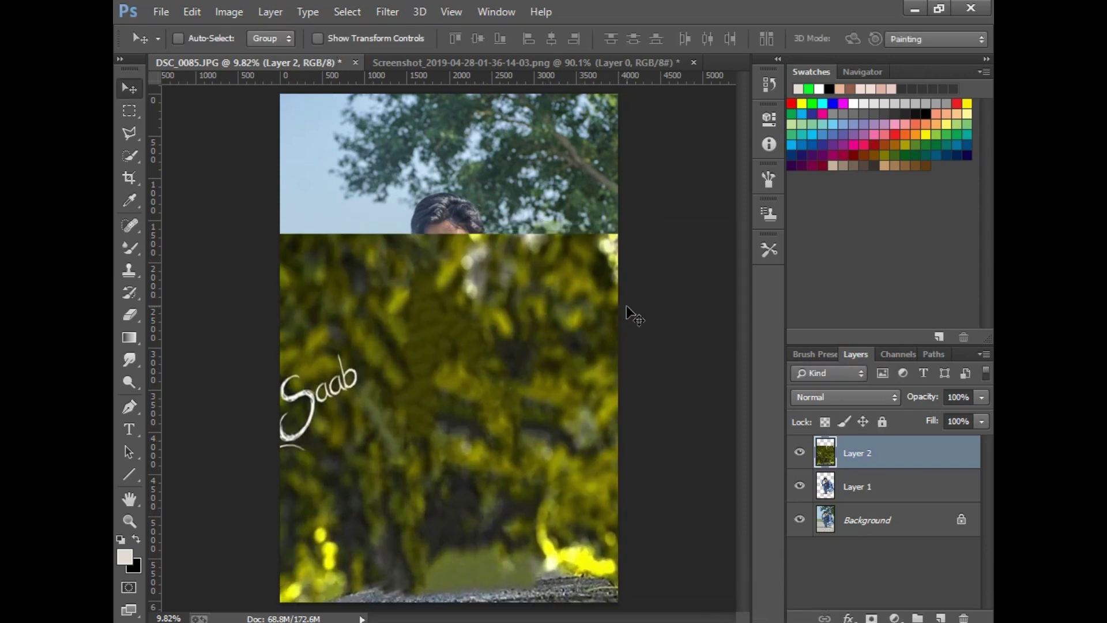
{"action": "key", "text": "ctrl+t"}
{"action": "left_click_drag", "start_coordinate": [678, 233], "coordinate": [715, 207]}
{"action": "key", "text": "Return"}
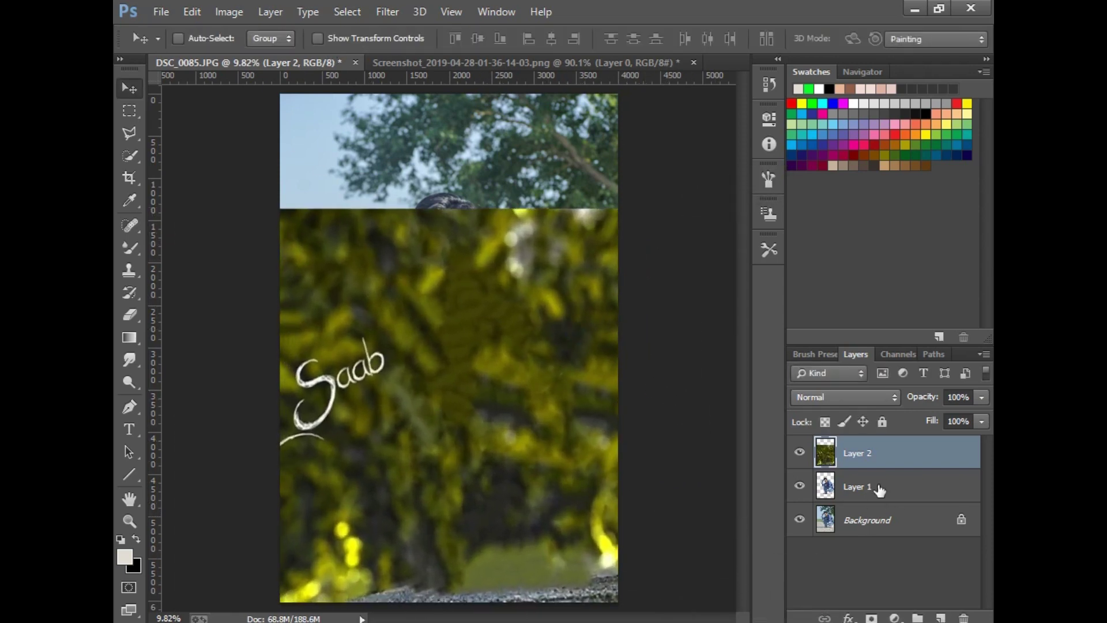
Stack the man's Layer 1 above the bokeh layer and begin widening the crop box.
{"action": "left_click_drag", "start_coordinate": [879, 488], "coordinate": [870, 452]}
{"action": "right_click", "coordinate": [463, 336]}
{"action": "left_click", "coordinate": [442, 347]}
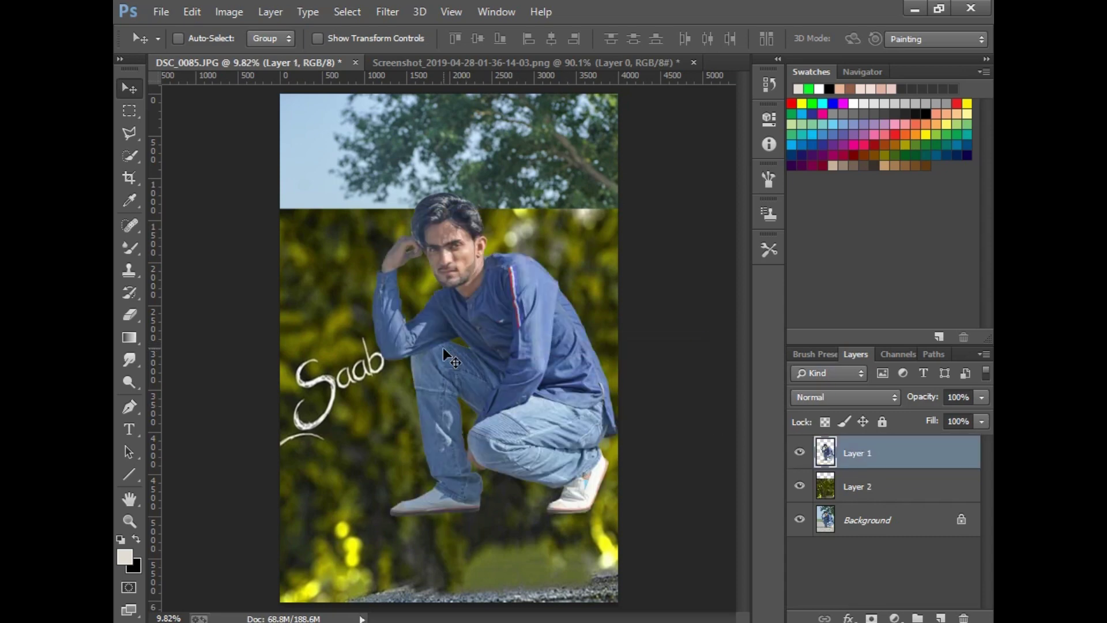
{"action": "key", "text": "ctrl+minus"}
{"action": "key", "text": "ctrl+minus"}
{"action": "key", "text": "ctrl+minus"}
{"action": "key", "text": "ctrl+minus"}
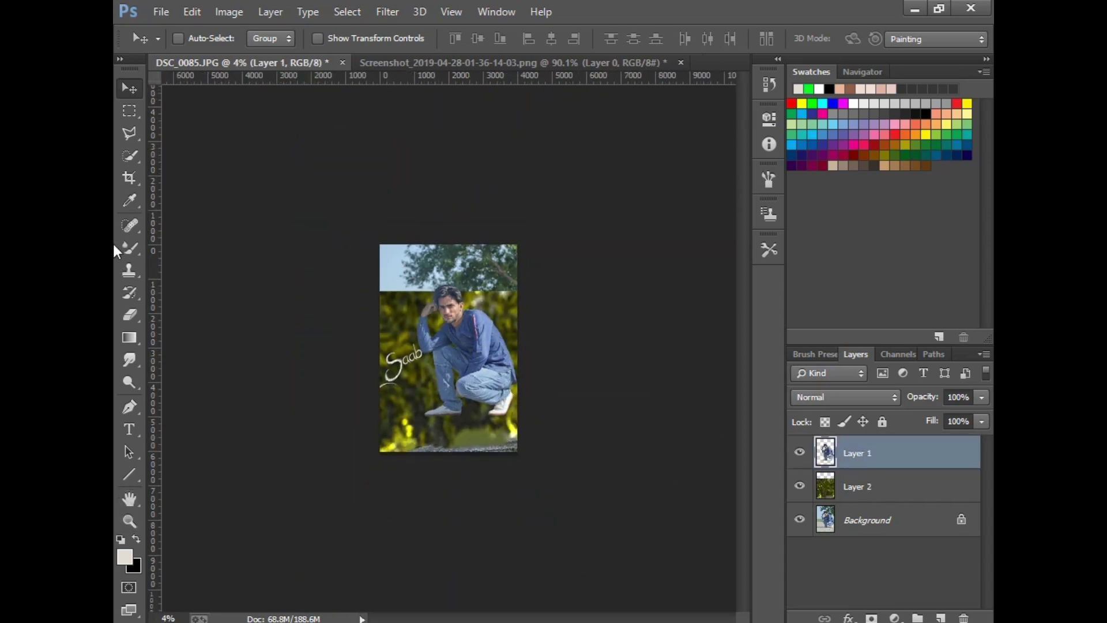
{"action": "left_click", "coordinate": [130, 177]}
{"action": "left_click_drag", "start_coordinate": [523, 311], "coordinate": [537, 314]}
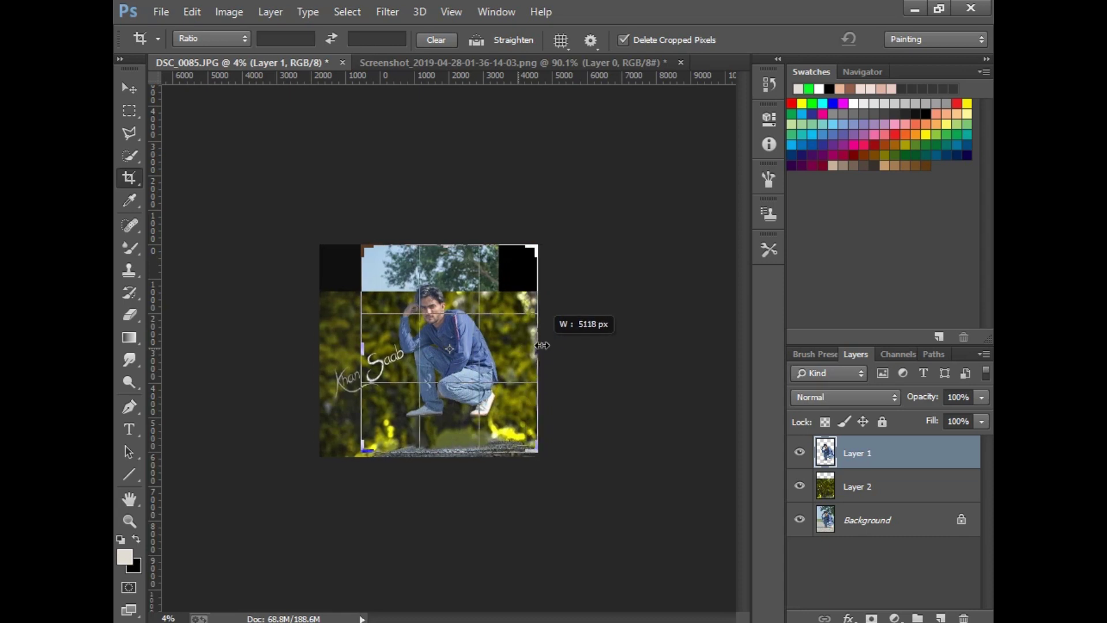
Widen the canvas with the crop box and move the man down and to the right.
{"action": "left_click_drag", "start_coordinate": [361, 346], "coordinate": [320, 347]}
{"action": "key", "text": "Return"}
{"action": "right_click", "coordinate": [437, 340]}
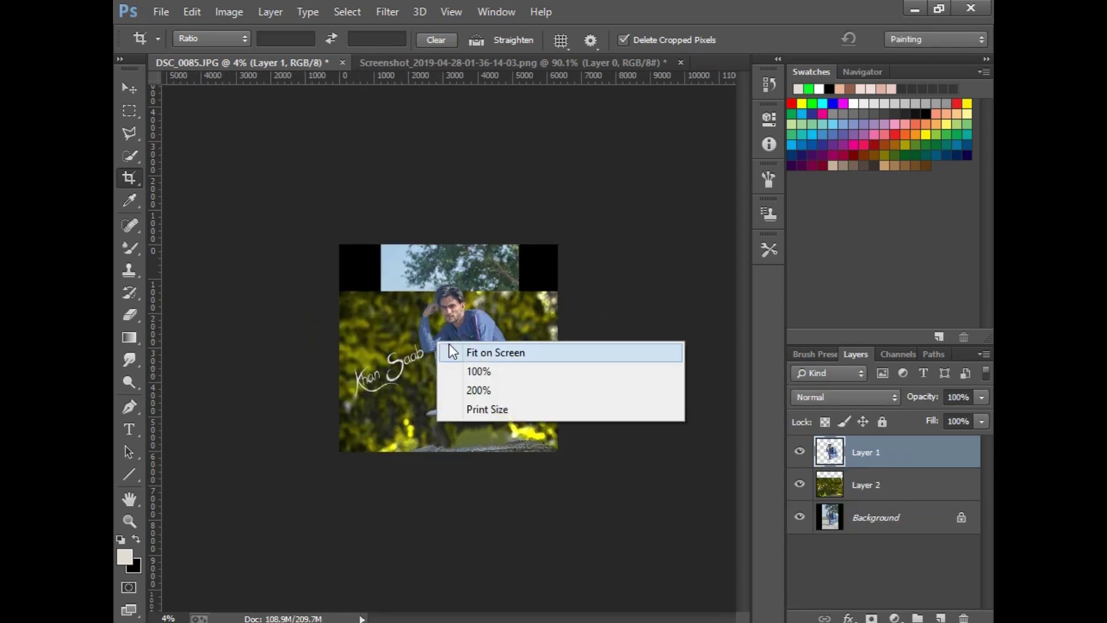
{"action": "left_click", "coordinate": [478, 352]}
{"action": "left_click", "coordinate": [129, 87]}
{"action": "left_click_drag", "start_coordinate": [407, 253], "coordinate": [455, 337]}
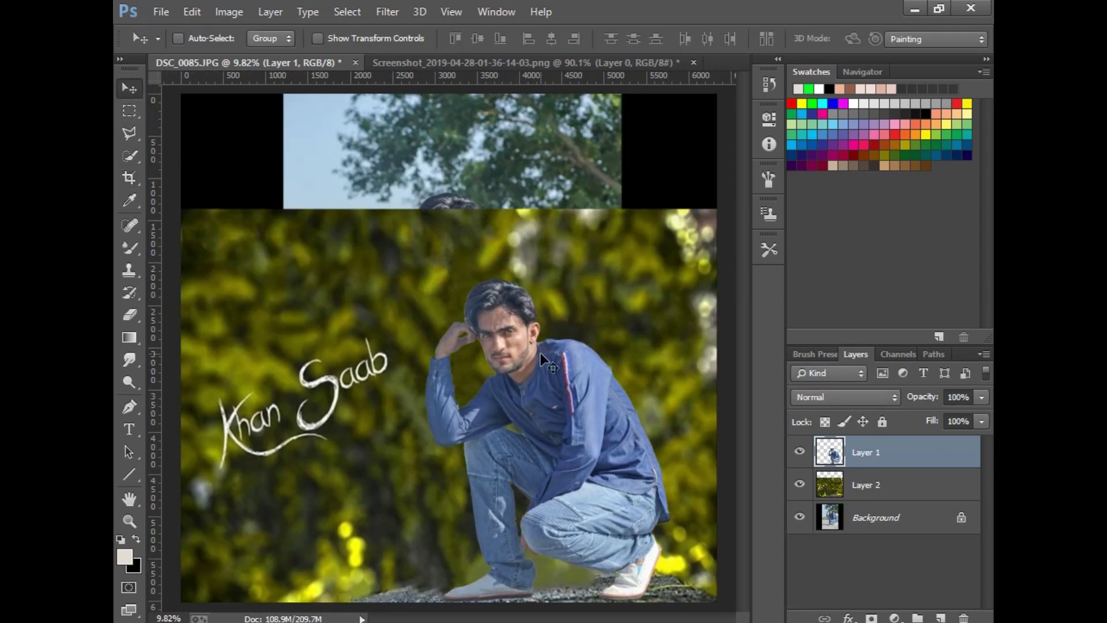
{"action": "left_click", "coordinate": [798, 516]}
Crop the top edge down to remove the leftover sky strip.
{"action": "left_click", "coordinate": [129, 177]}
{"action": "left_click", "coordinate": [254, 188]}
{"action": "left_click_drag", "start_coordinate": [454, 95], "coordinate": [458, 151]}
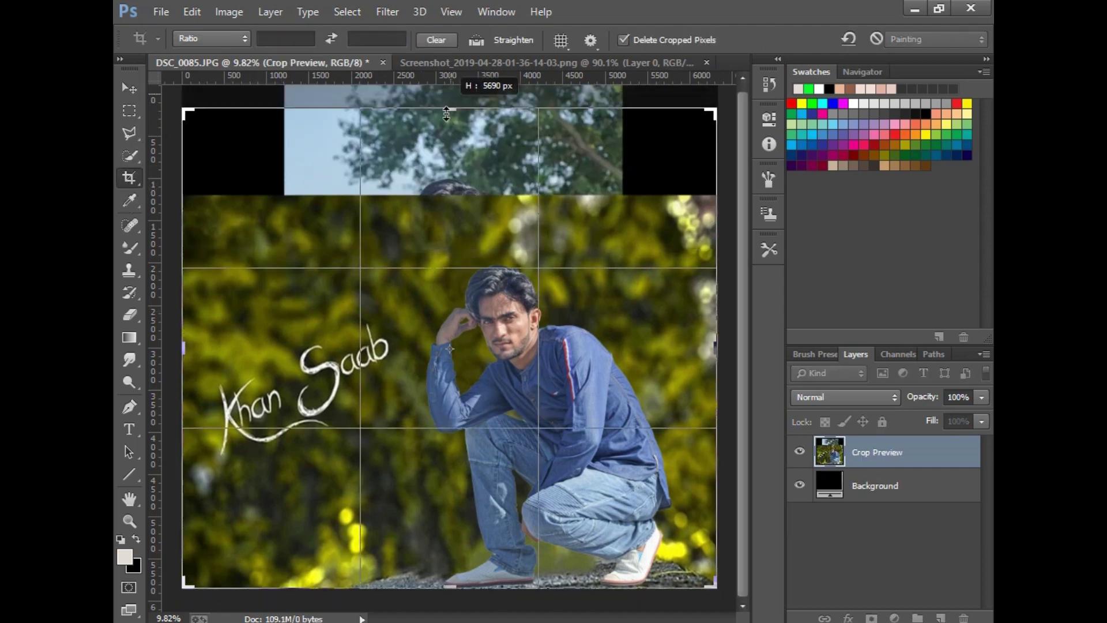
{"action": "key", "text": "Return"}
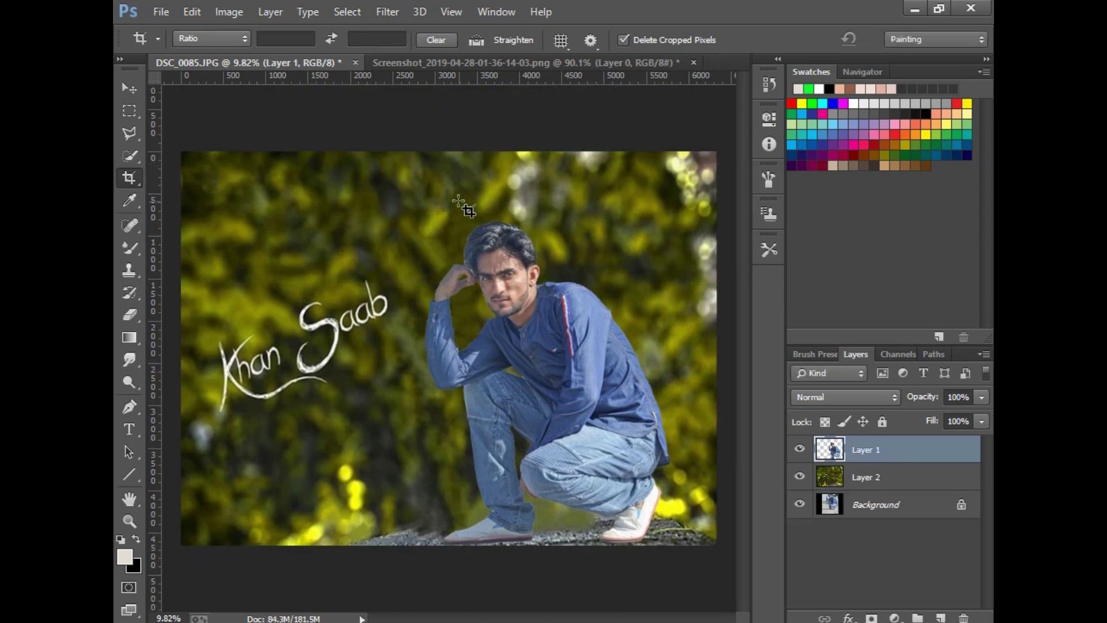
{"action": "right_click", "coordinate": [460, 214]}
{"action": "left_click", "coordinate": [496, 225]}
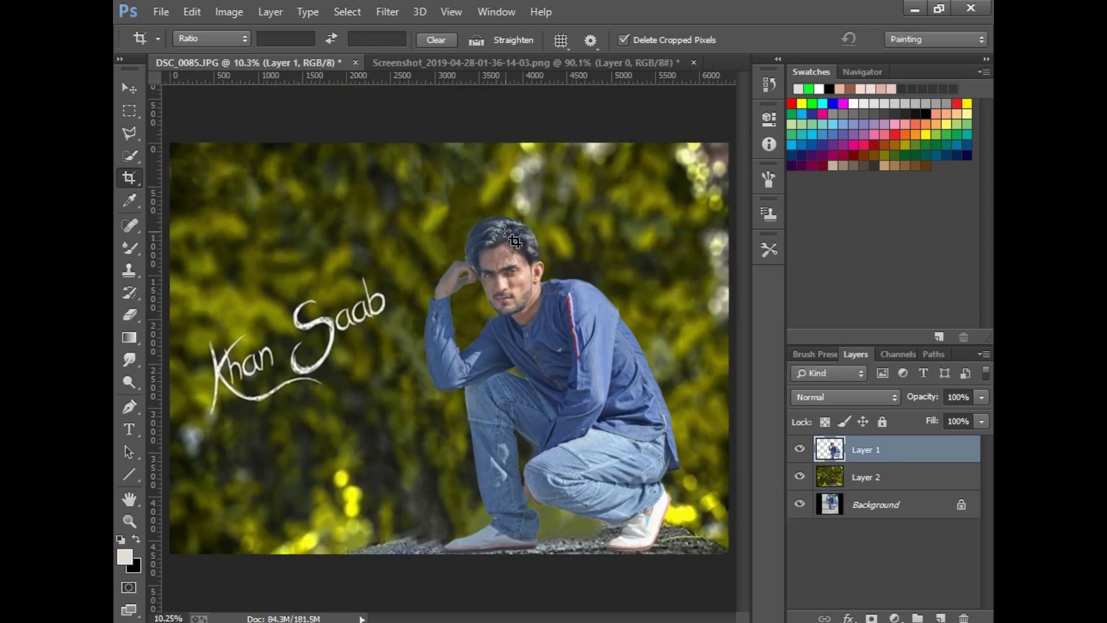
Select the Background layer and hide Layer 1 and Layer 2 to reveal the original road photo.
{"action": "left_click", "coordinate": [850, 622]}
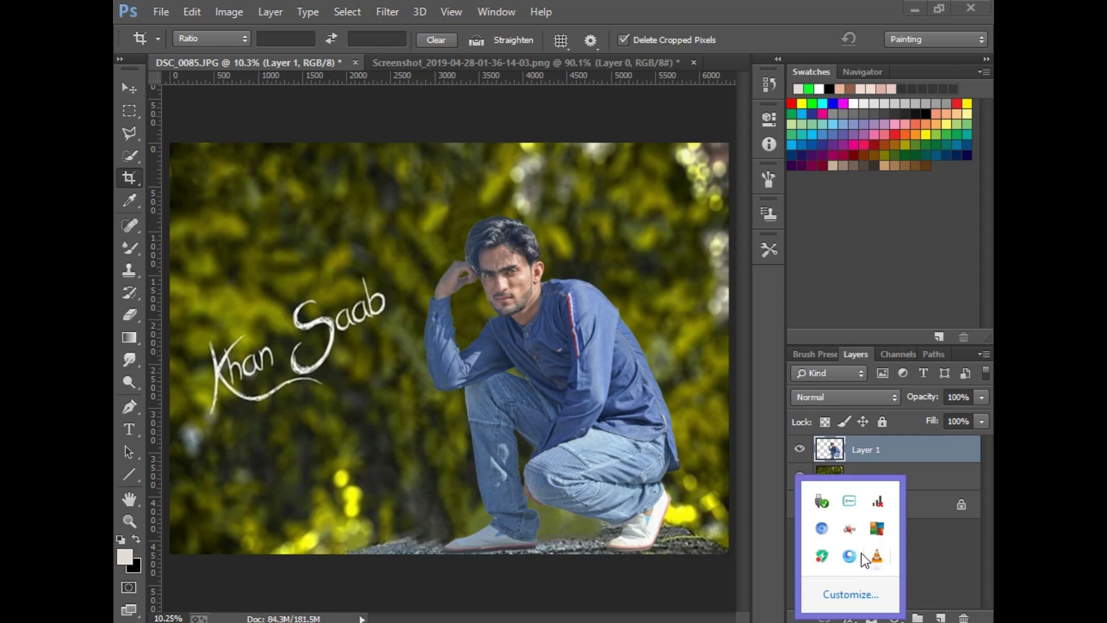
{"action": "right_click", "coordinate": [848, 500]}
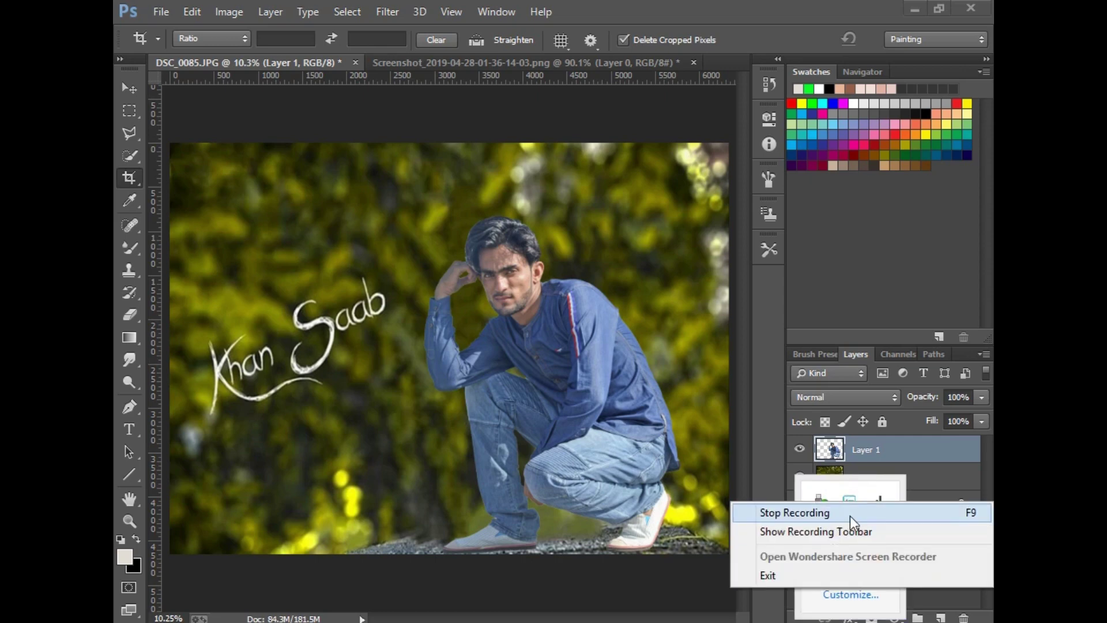
{"action": "left_click", "coordinate": [867, 510]}
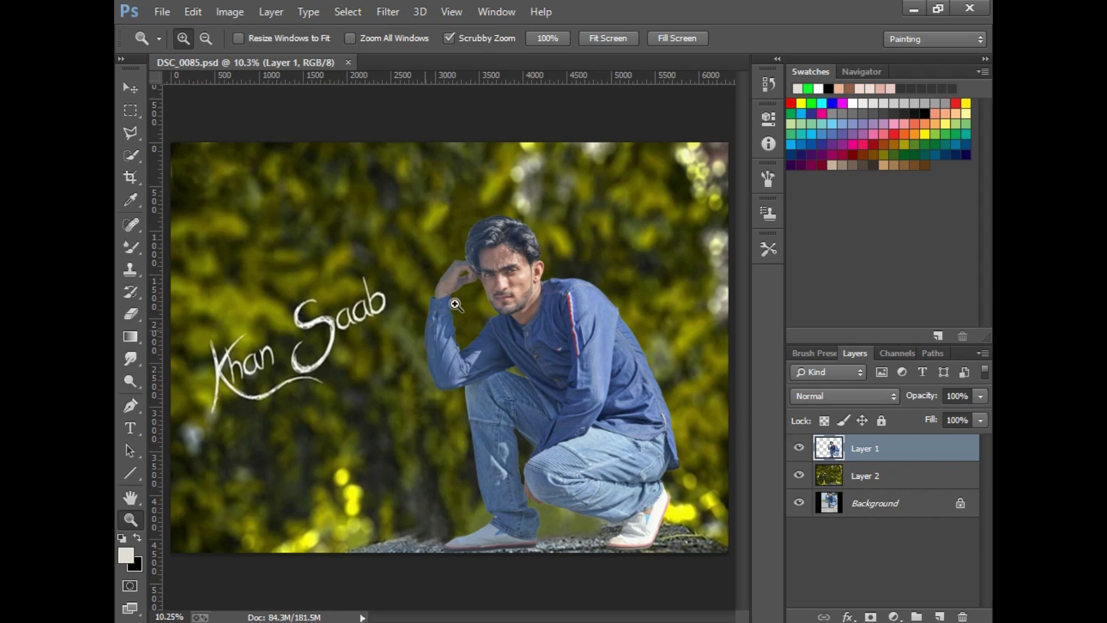
{"action": "left_click", "coordinate": [843, 509]}
{"action": "left_click", "coordinate": [798, 475]}
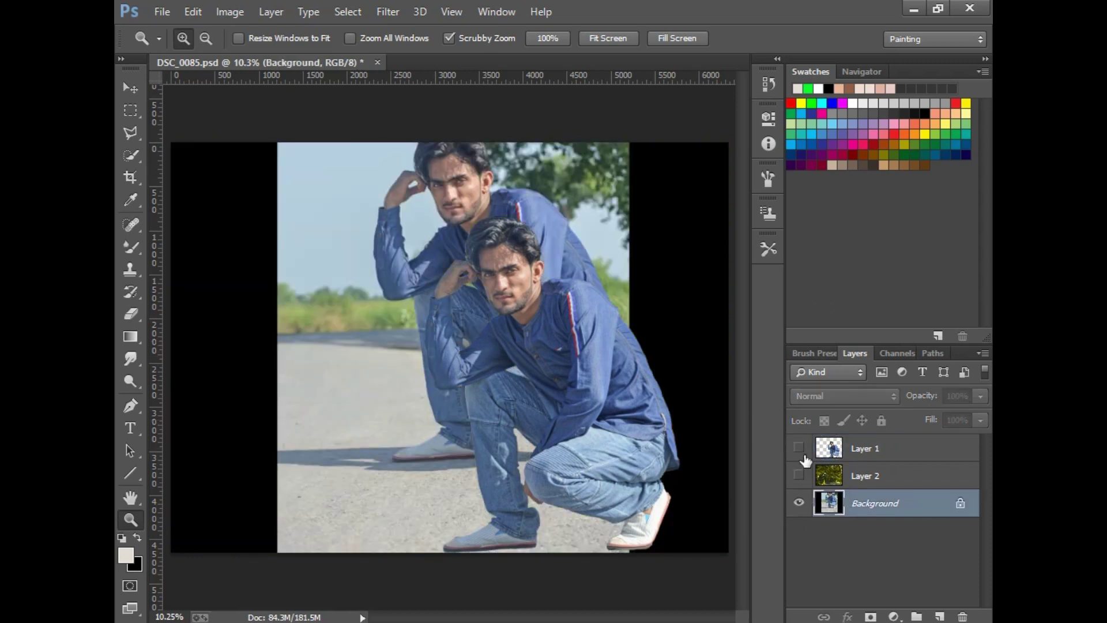
{"action": "left_click", "coordinate": [495, 447]}
{"action": "left_click", "coordinate": [438, 363]}
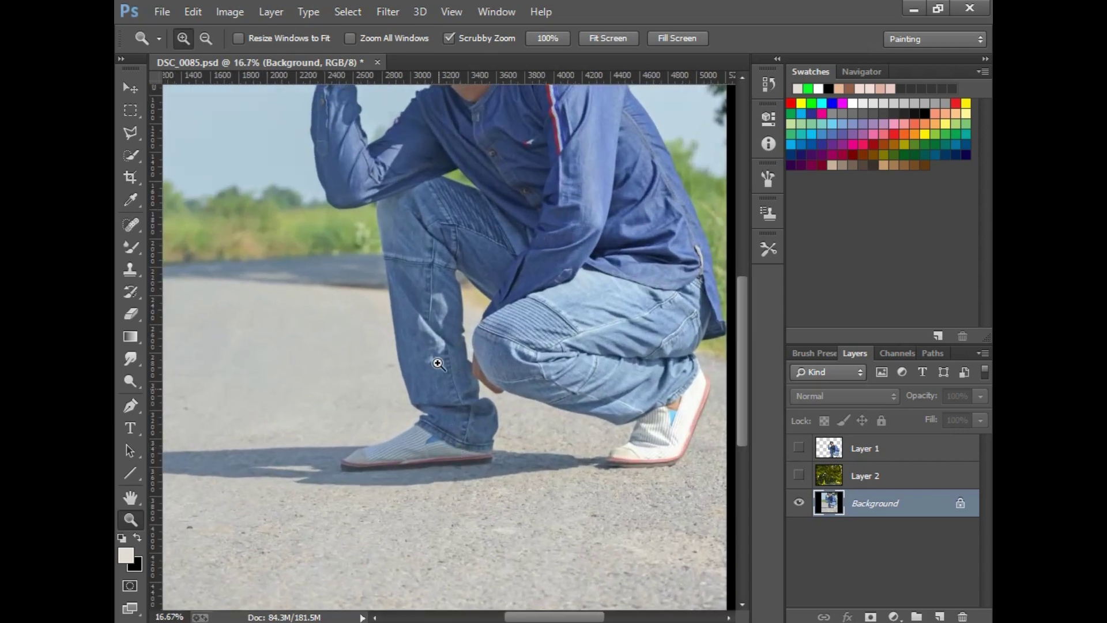
{"action": "right_click", "coordinate": [352, 321]}
{"action": "left_click", "coordinate": [375, 341]}
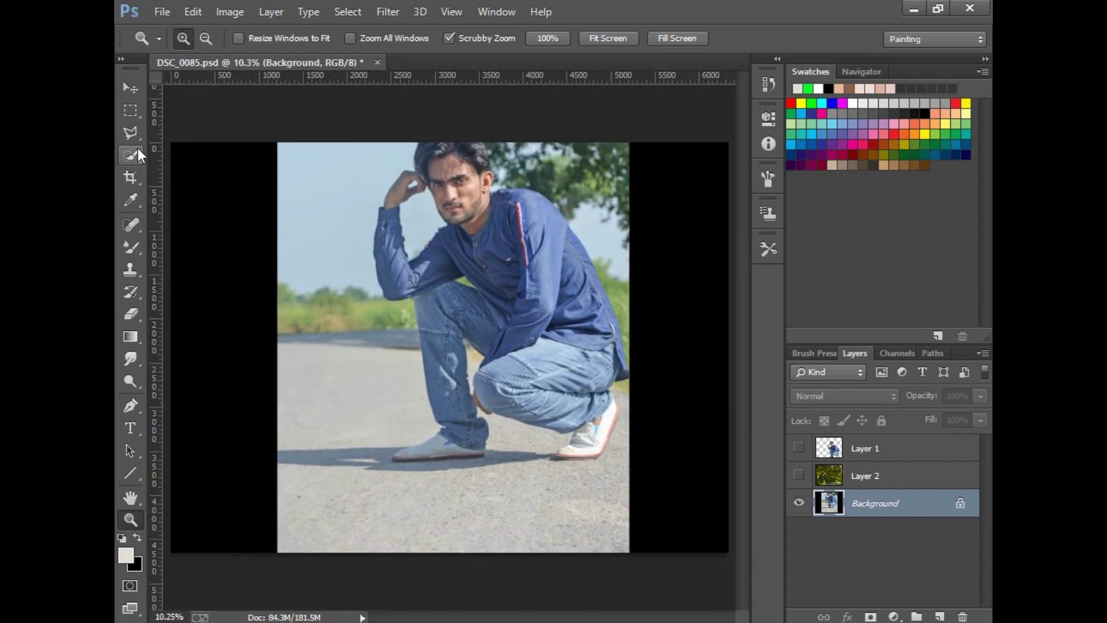
Marquee the road strip around the shoes, copy it to Layer 3, and stack it above Layer 2.
{"action": "left_click", "coordinate": [131, 111]}
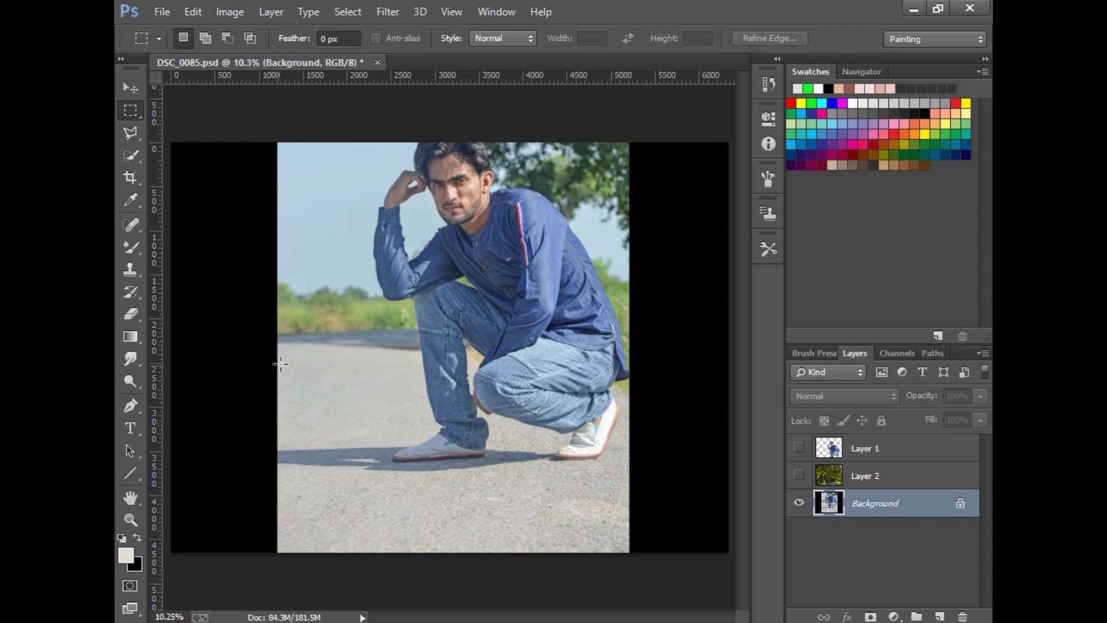
{"action": "left_click_drag", "start_coordinate": [262, 409], "coordinate": [735, 503]}
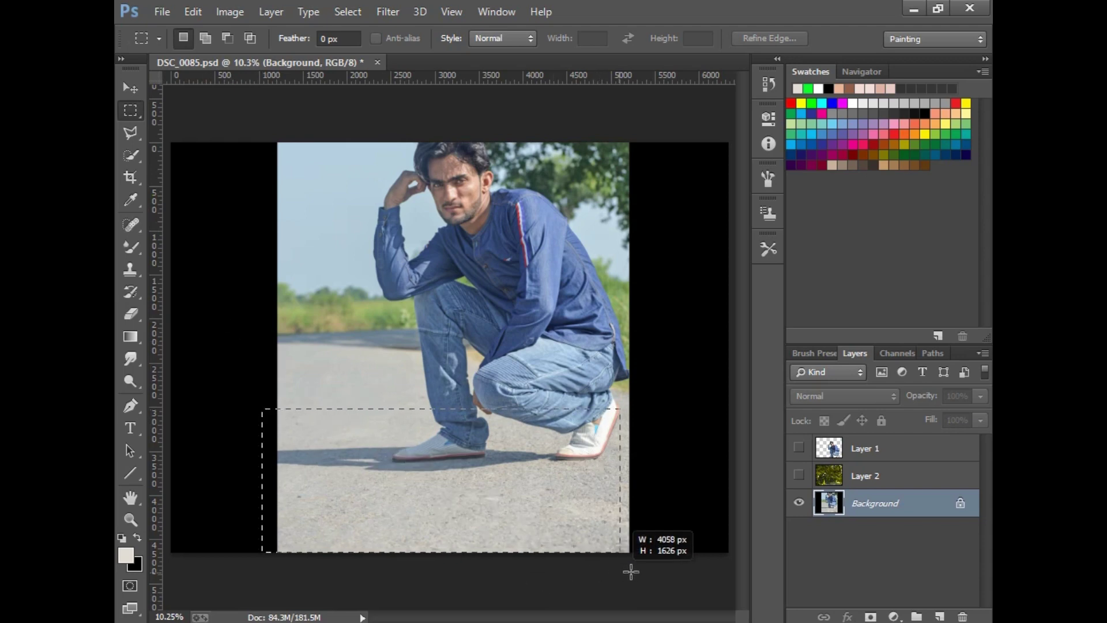
{"action": "left_click_drag", "start_coordinate": [735, 504], "coordinate": [683, 506]}
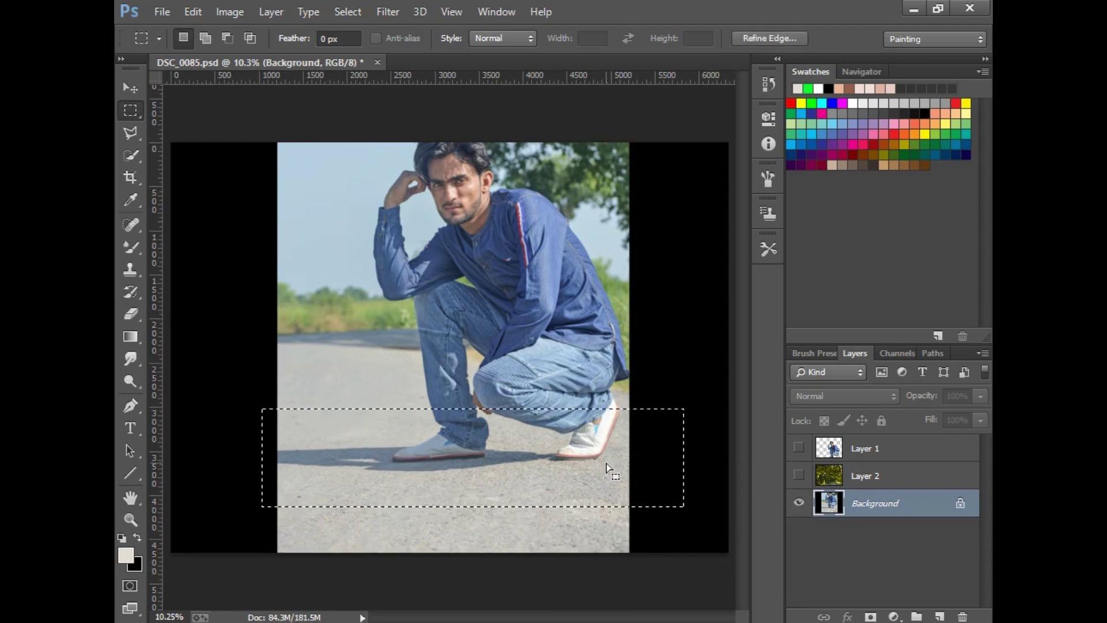
{"action": "right_click", "coordinate": [606, 464]}
{"action": "left_click", "coordinate": [667, 237]}
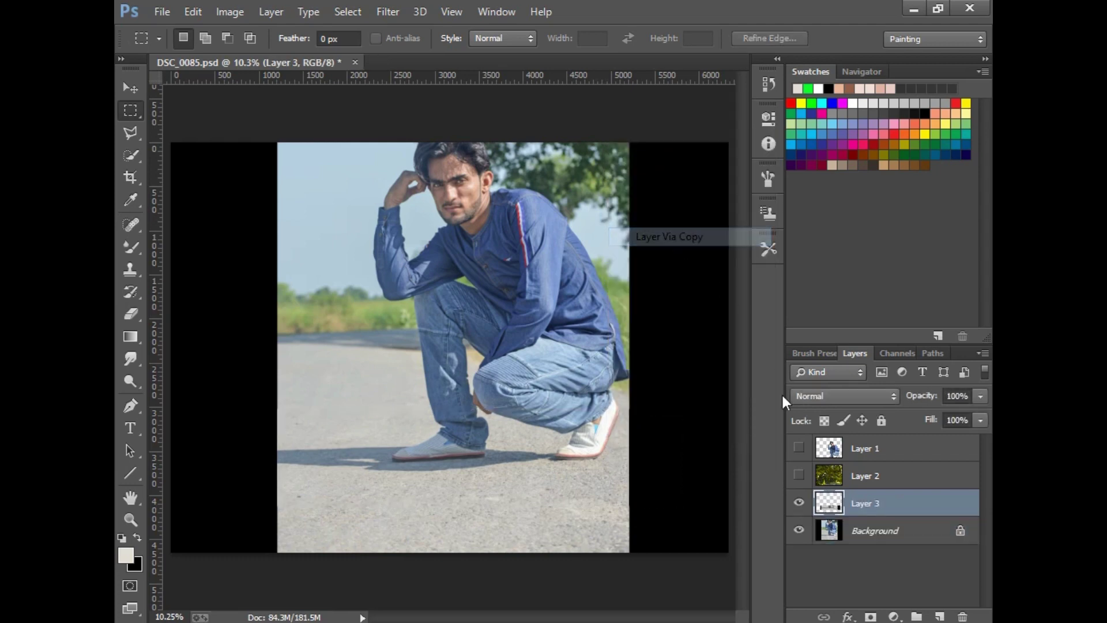
{"action": "left_click_drag", "start_coordinate": [845, 519], "coordinate": [855, 464]}
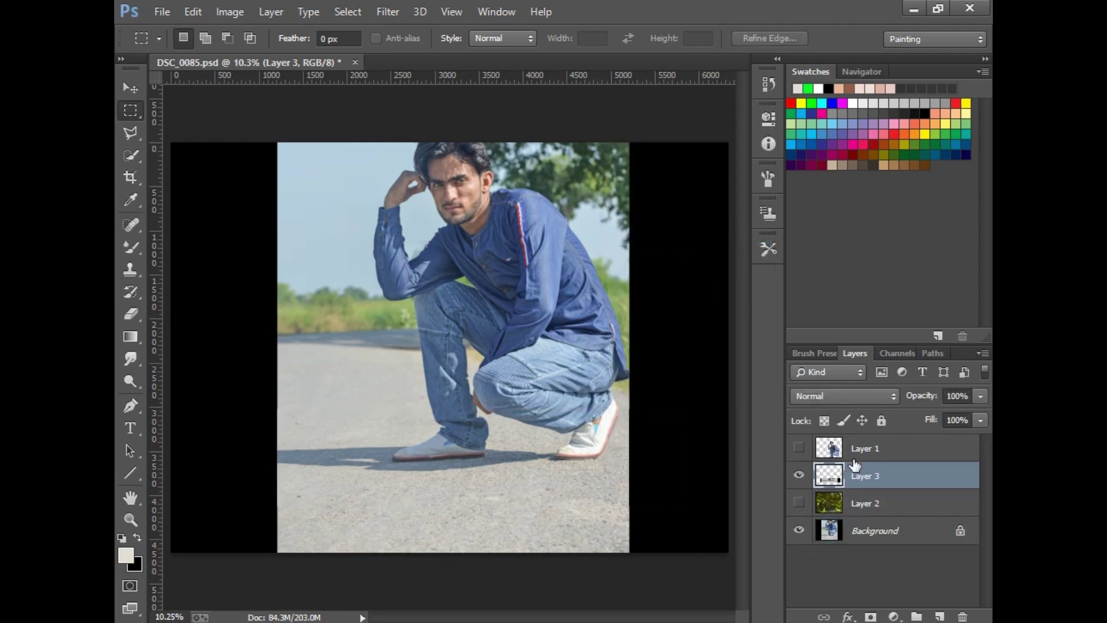
Unhide Layers 1 and 2 and move the Layer 3 road strip beneath the man's shoes.
{"action": "left_click", "coordinate": [799, 501]}
{"action": "left_click", "coordinate": [799, 449]}
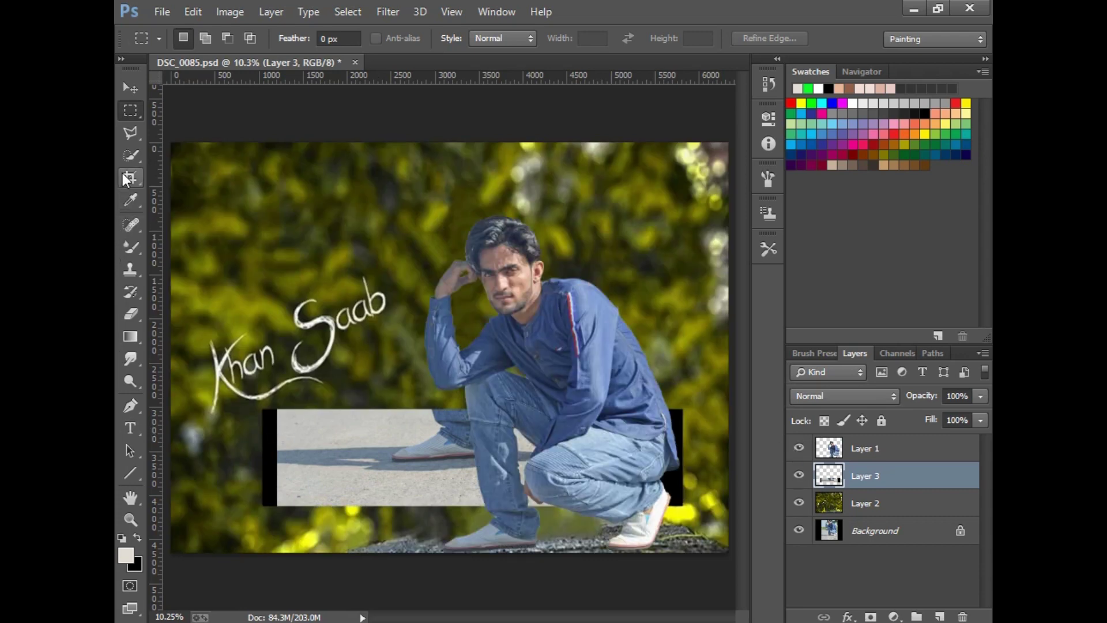
{"action": "left_click", "coordinate": [143, 88]}
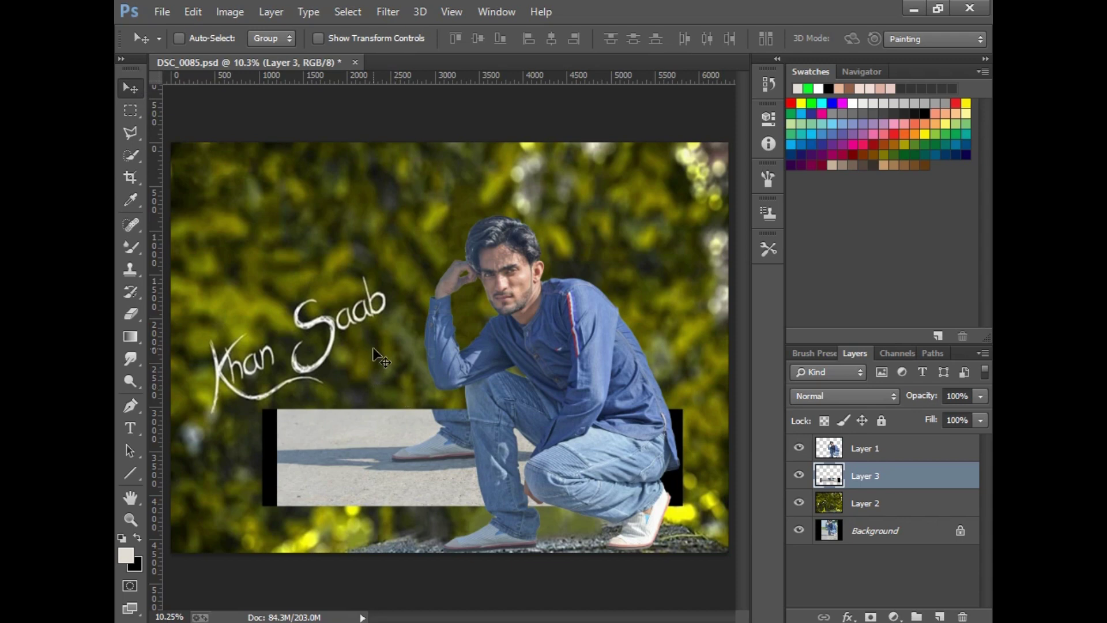
{"action": "left_click_drag", "start_coordinate": [373, 349], "coordinate": [424, 434]}
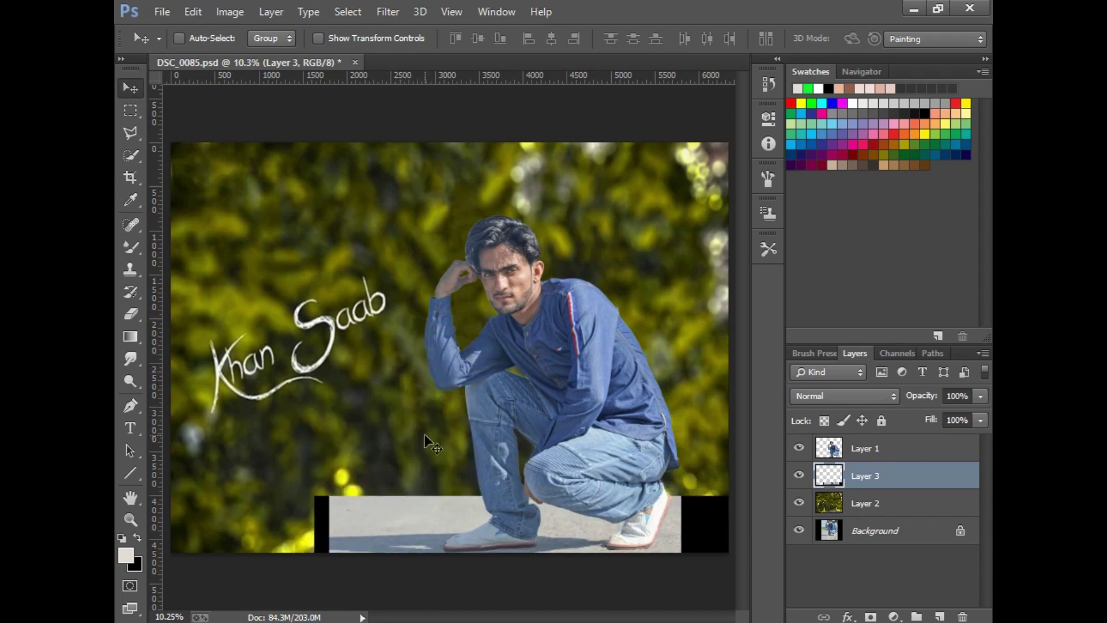
{"action": "left_click", "coordinate": [130, 519]}
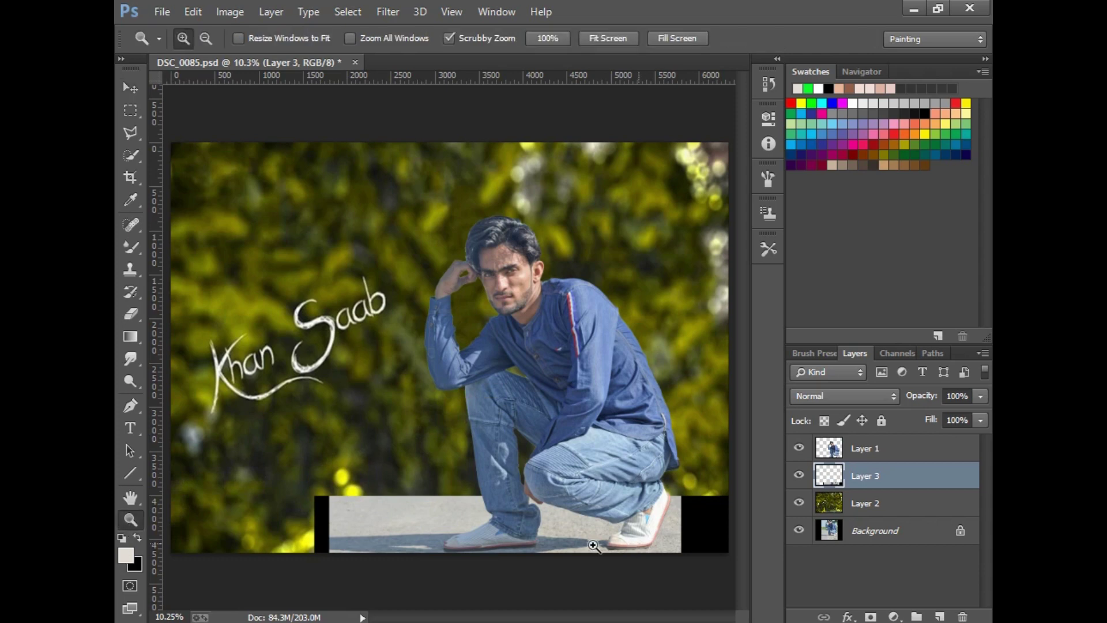
{"action": "double_click", "coordinate": [500, 547]}
{"action": "left_click_drag", "start_coordinate": [505, 453], "coordinate": [569, 487]}
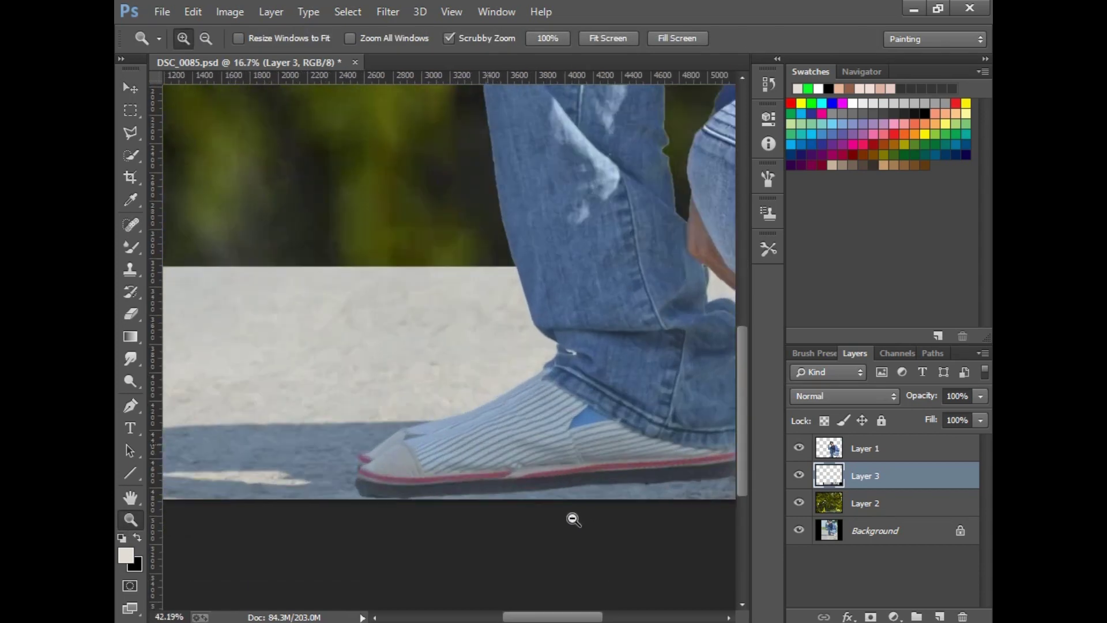
{"action": "key", "text": "v"}
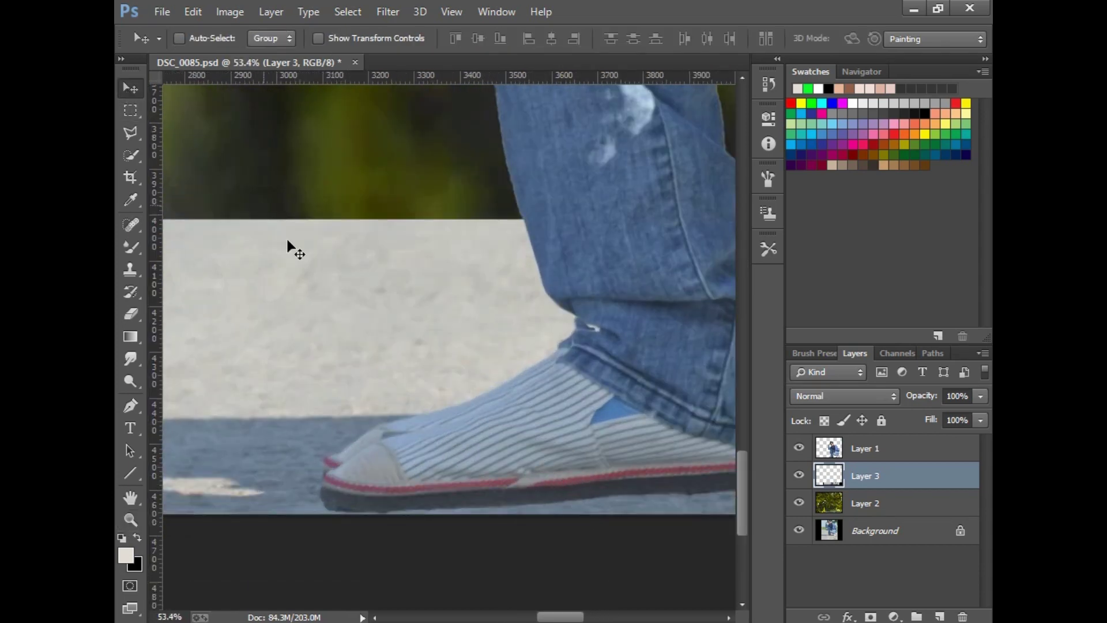
{"action": "right_click", "coordinate": [365, 327]}
{"action": "left_click", "coordinate": [381, 333]}
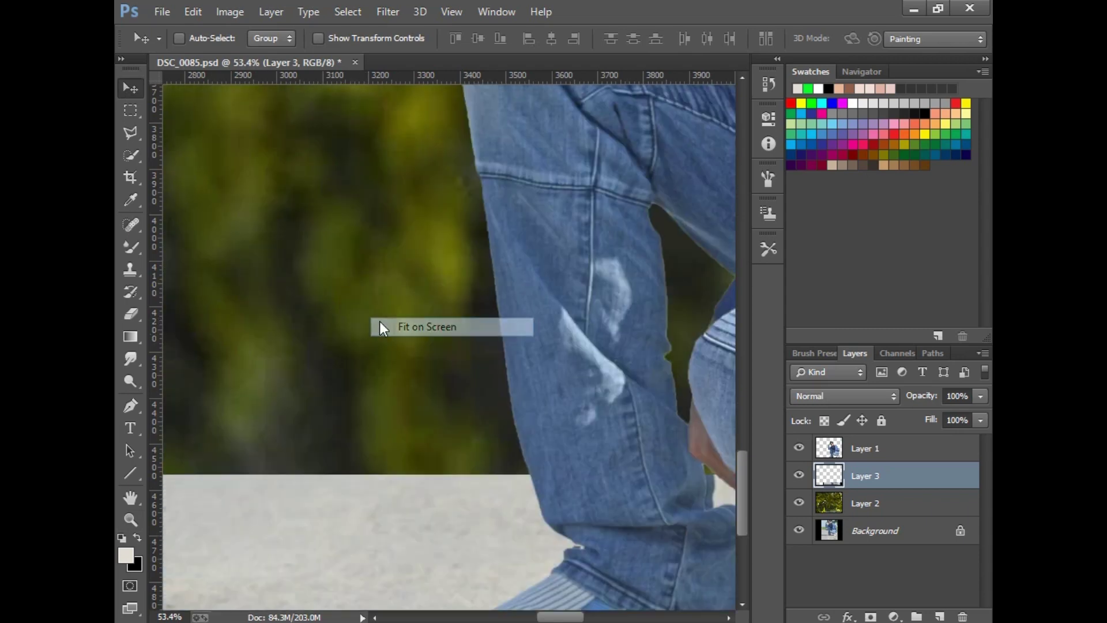
Erase the road strip's hard edges, black bar and shoe haze with a size-1100 eraser at 100% opacity.
{"action": "left_click", "coordinate": [130, 313]}
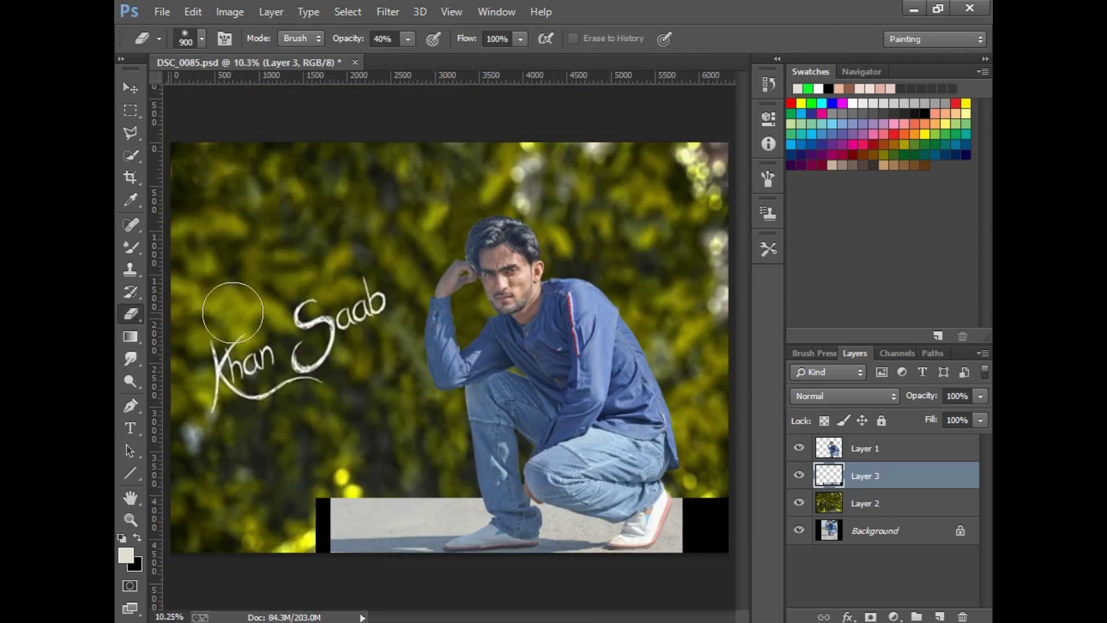
{"action": "key", "text": "bracketright"}
{"action": "key", "text": "bracketright"}
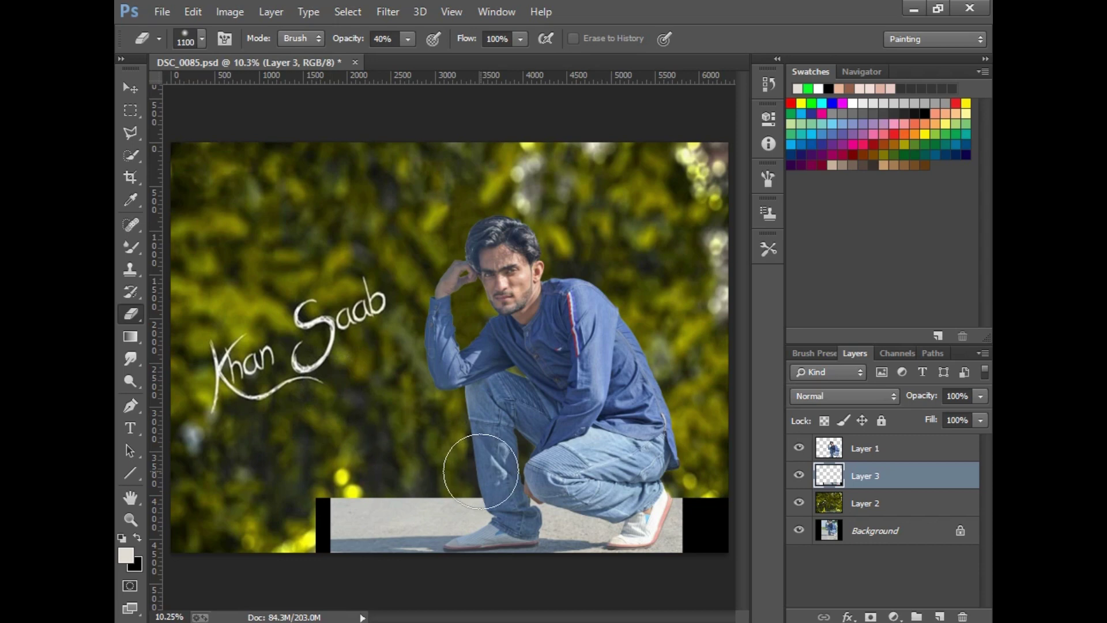
{"action": "left_click_drag", "start_coordinate": [506, 460], "coordinate": [435, 457]}
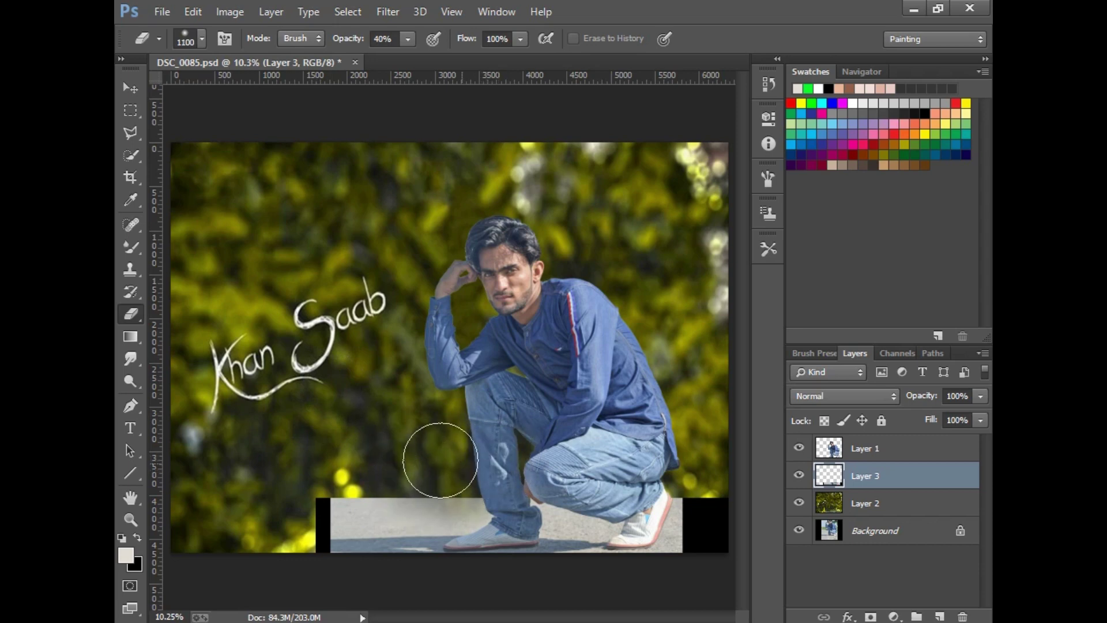
{"action": "left_click", "coordinate": [408, 38]}
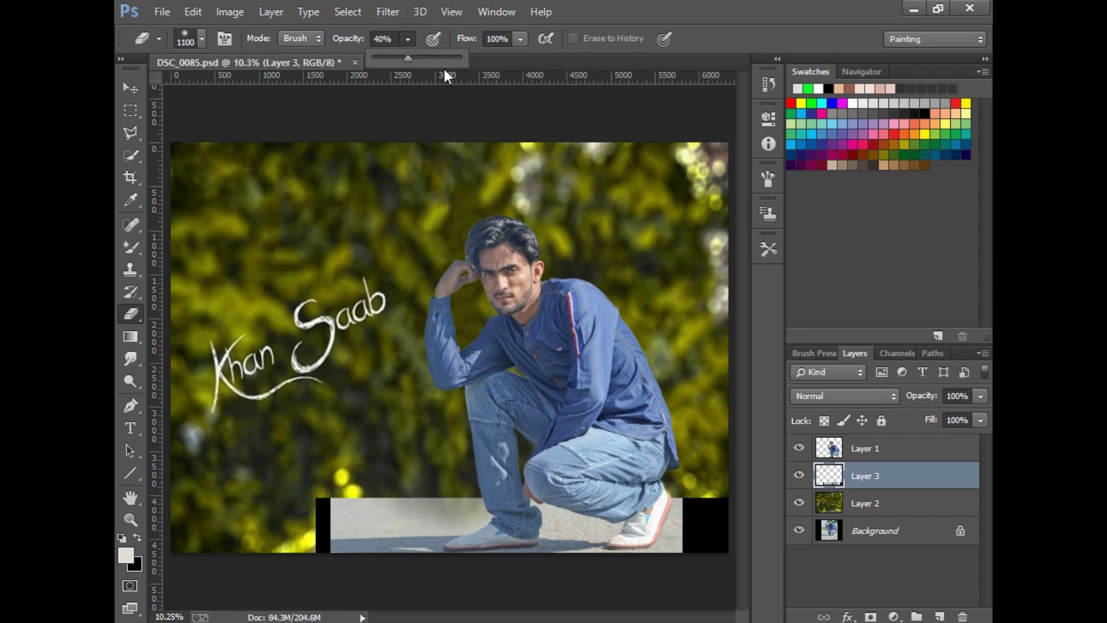
{"action": "left_click", "coordinate": [433, 358]}
{"action": "mouse_move", "coordinate": [455, 470]}
{"action": "left_mouse_down"}
{"action": "mouse_move", "coordinate": [281, 510]}
{"action": "mouse_move", "coordinate": [688, 475]}
{"action": "mouse_move", "coordinate": [701, 588]}
{"action": "mouse_move", "coordinate": [583, 592]}
{"action": "mouse_move", "coordinate": [524, 610]}
{"action": "left_mouse_up"}
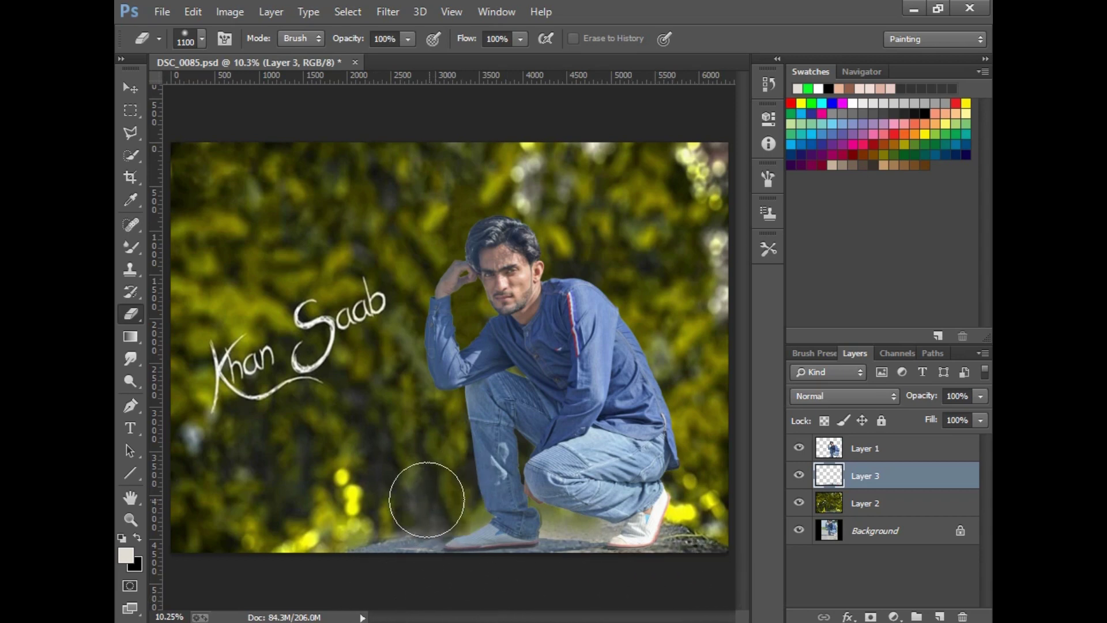
{"action": "mouse_move", "coordinate": [425, 494]}
{"action": "left_mouse_down"}
{"action": "mouse_move", "coordinate": [594, 503]}
{"action": "mouse_move", "coordinate": [567, 513]}
{"action": "left_mouse_up"}
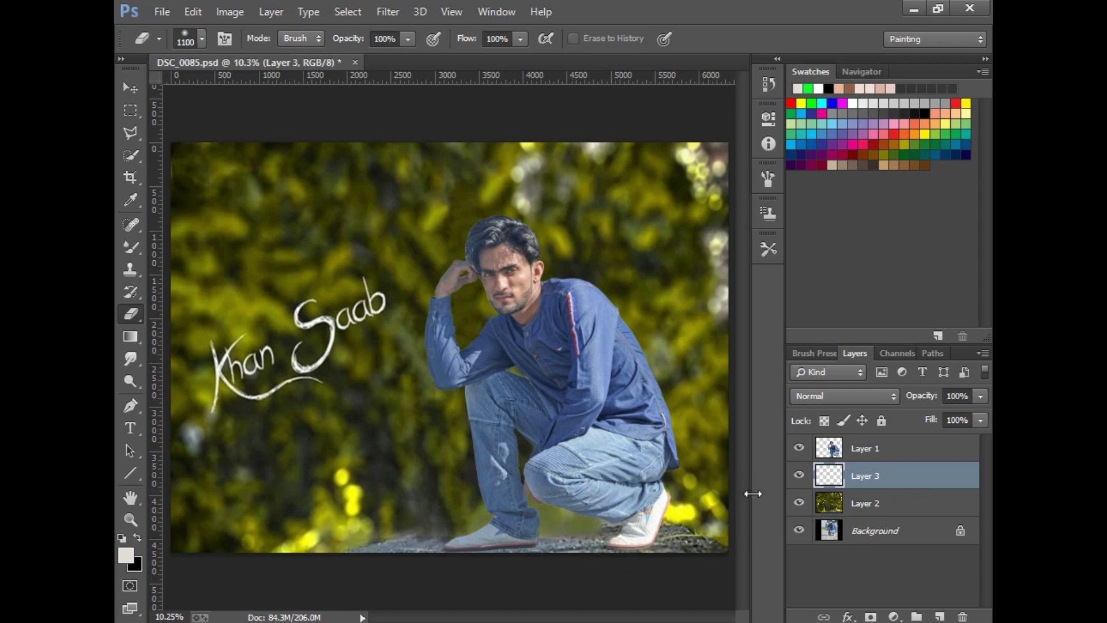
Darken Layer 3's road strip with Brightness/Contrast set to Brightness -79 and Contrast 84.
{"action": "left_click", "coordinate": [233, 14]}
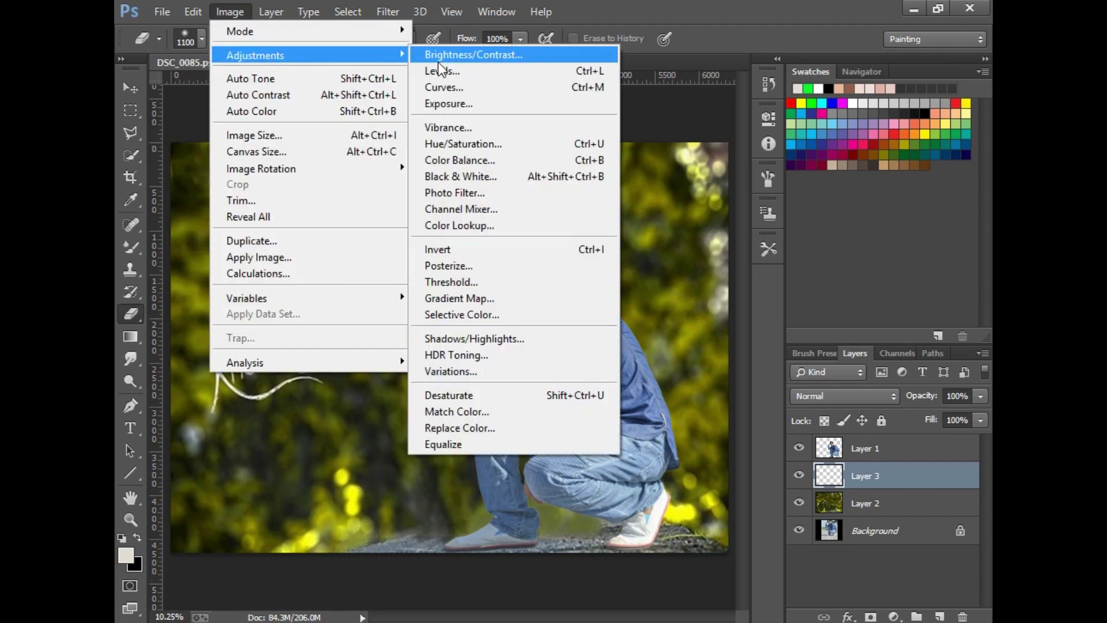
{"action": "left_click", "coordinate": [511, 51]}
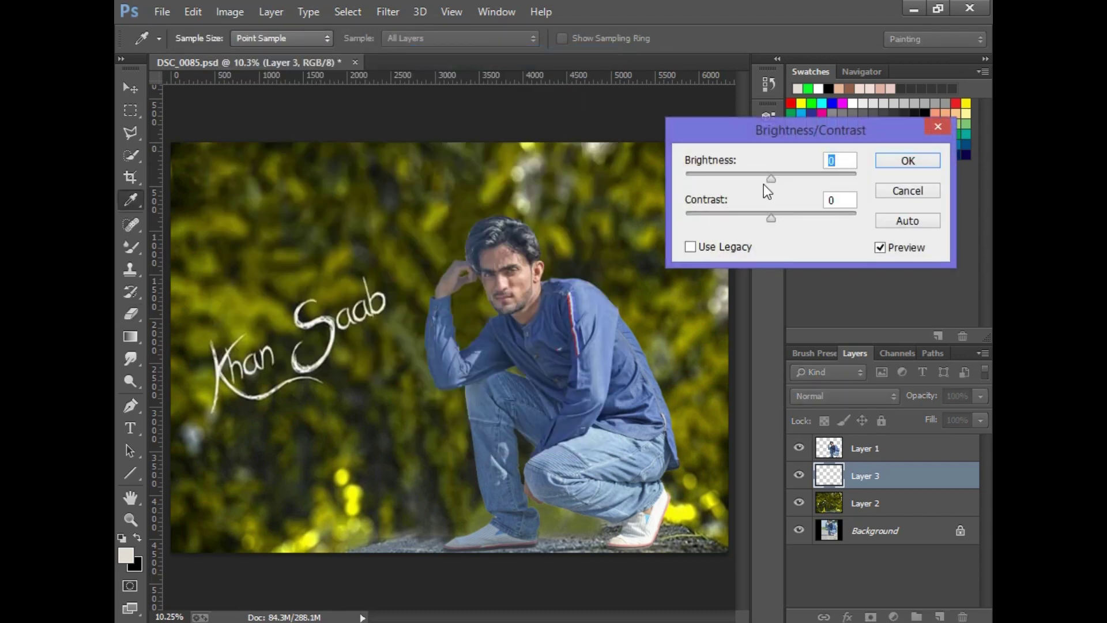
{"action": "left_click_drag", "start_coordinate": [771, 178], "coordinate": [726, 179]}
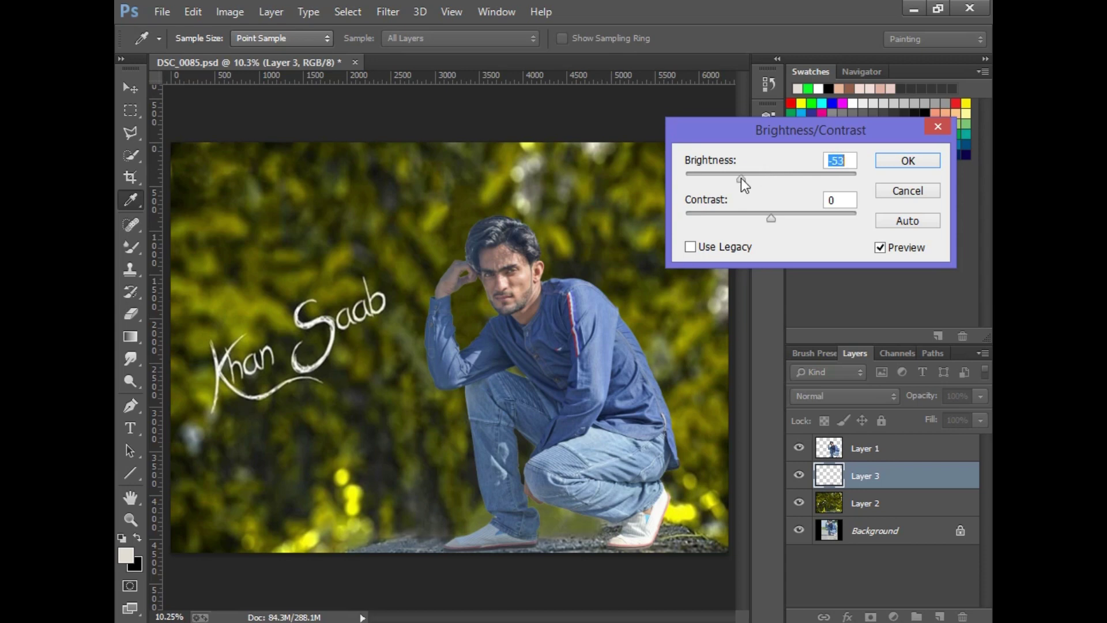
{"action": "left_click_drag", "start_coordinate": [770, 219], "coordinate": [864, 214]}
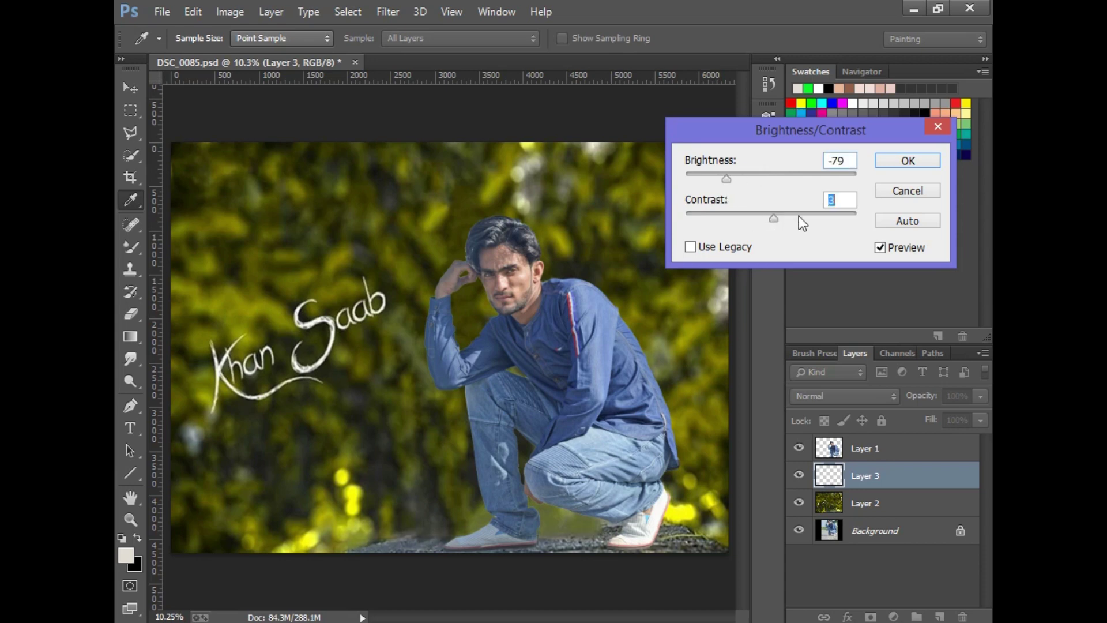
{"action": "left_click", "coordinate": [938, 162]}
Flatten all layers into a single Background, then duplicate it as Background copy.
{"action": "key", "text": "e"}
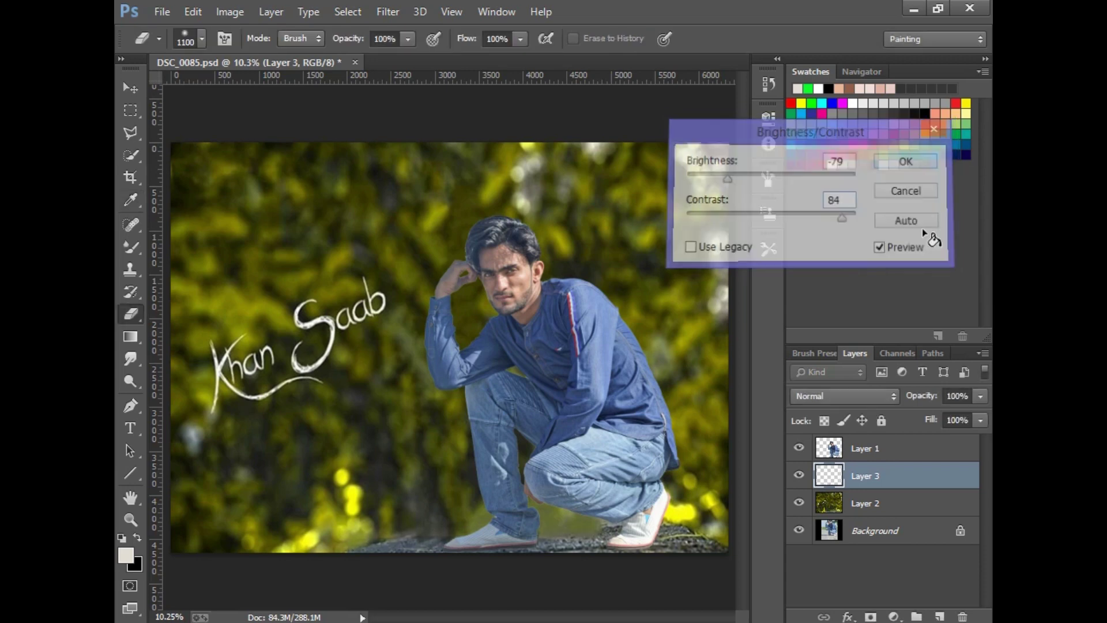
{"action": "left_click", "coordinate": [884, 444]}
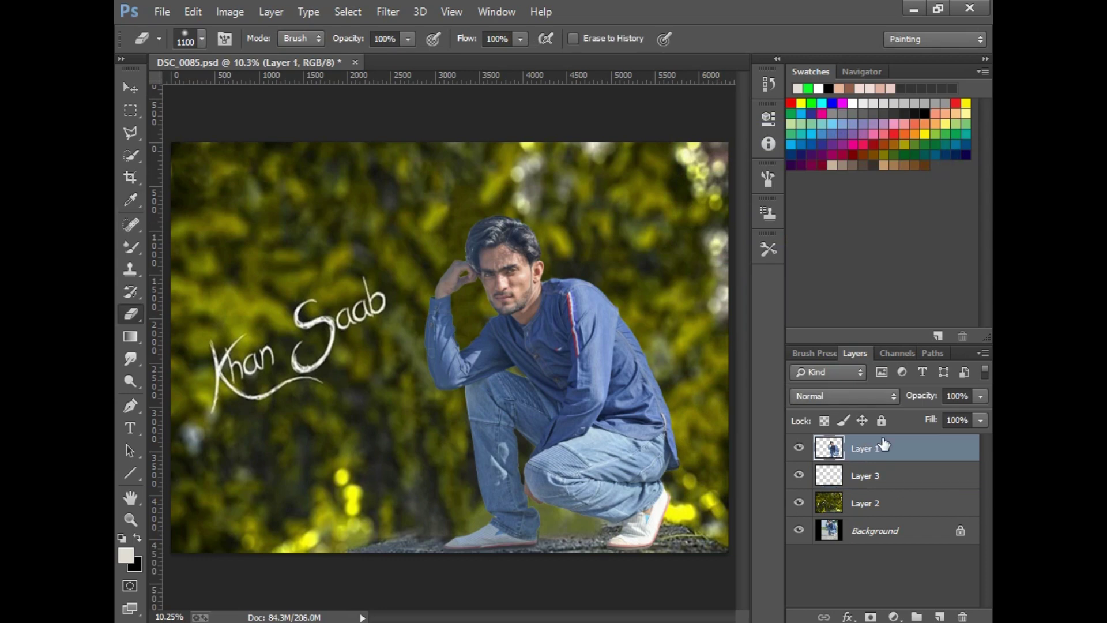
{"action": "left_click", "coordinate": [983, 354]}
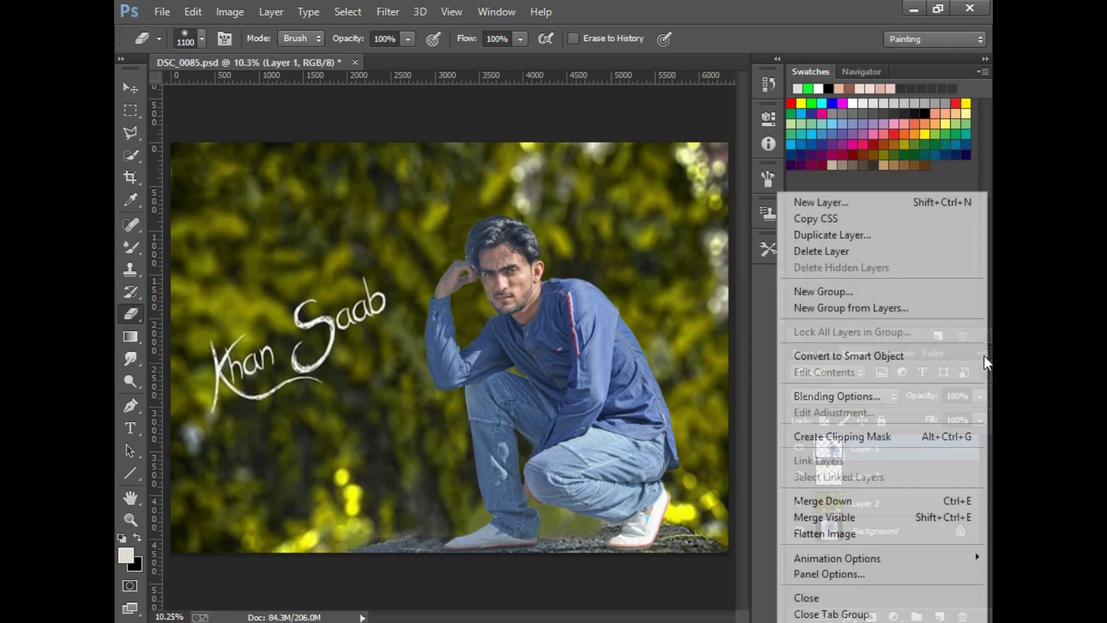
{"action": "left_click", "coordinate": [839, 528]}
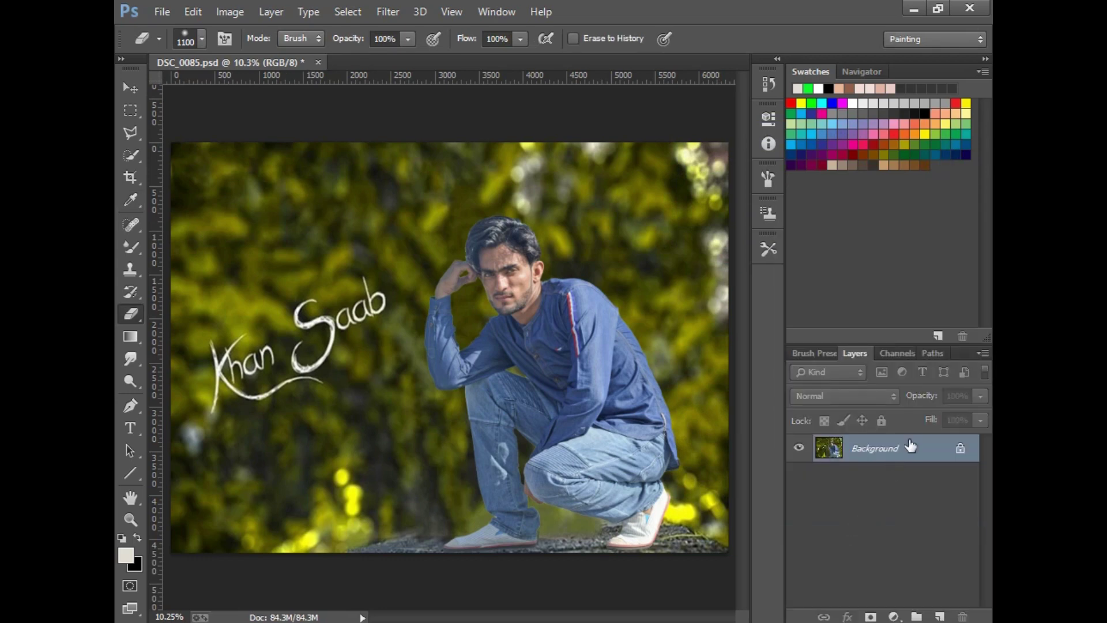
{"action": "left_click_drag", "start_coordinate": [908, 456], "coordinate": [939, 617]}
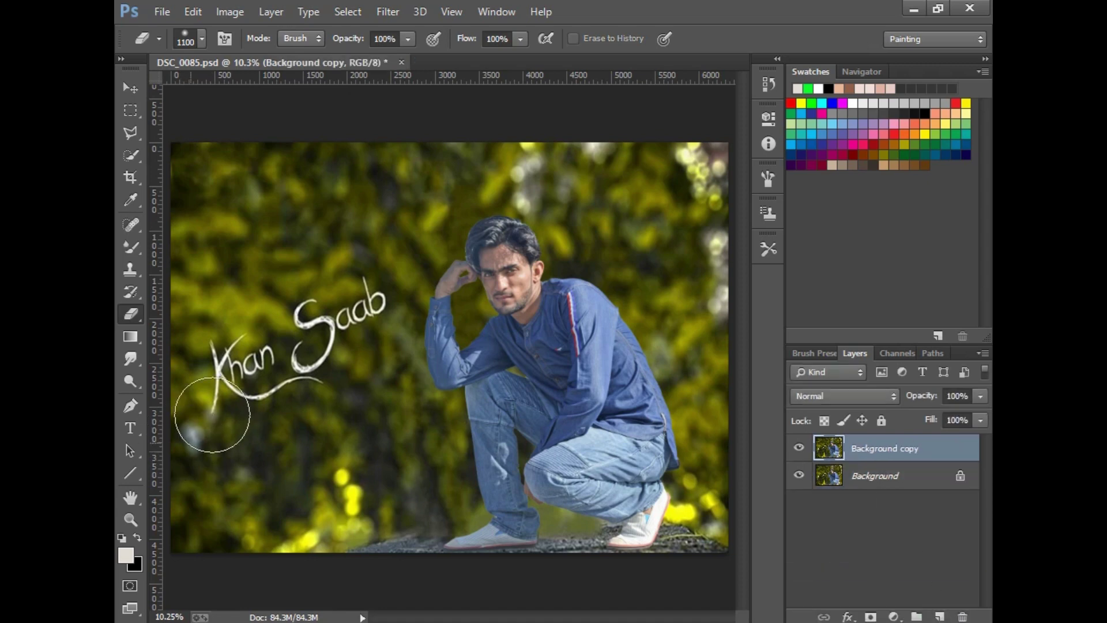
Zoom into the face and smudge the forehead and nose bridge with a smaller brush.
{"action": "left_click", "coordinate": [132, 518]}
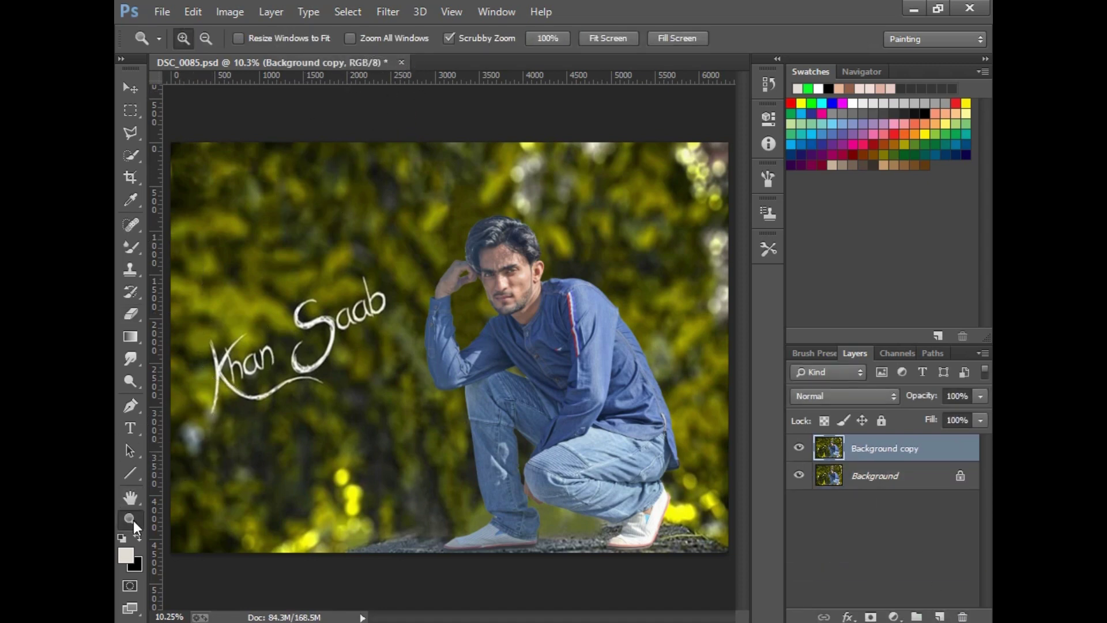
{"action": "left_click", "coordinate": [507, 310]}
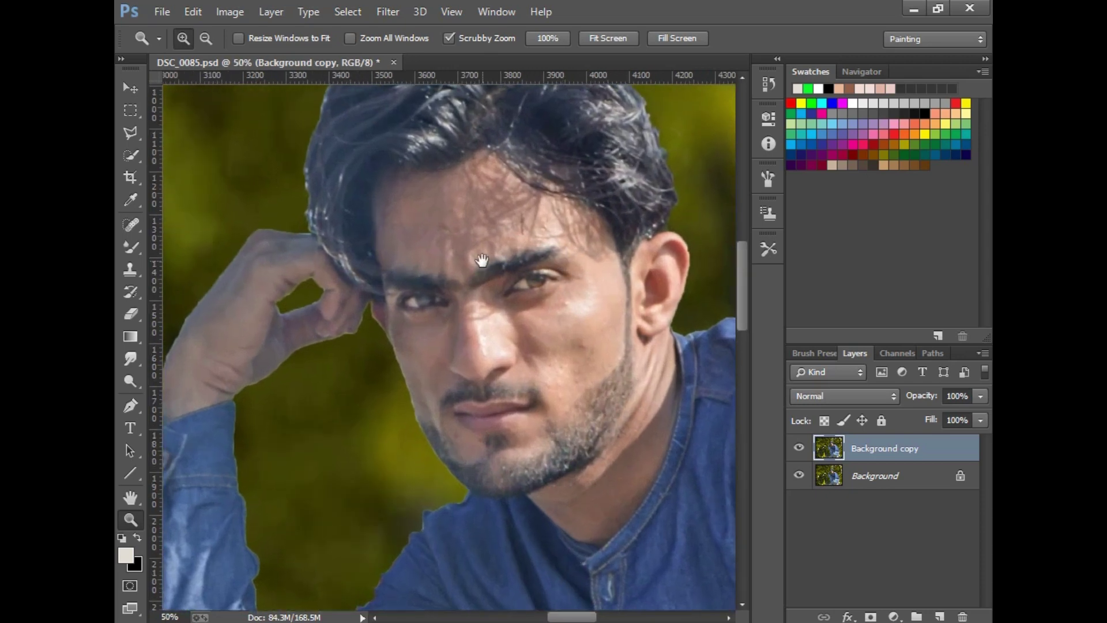
{"action": "left_click_drag", "start_coordinate": [481, 260], "coordinate": [473, 301]}
{"action": "left_click", "coordinate": [129, 357]}
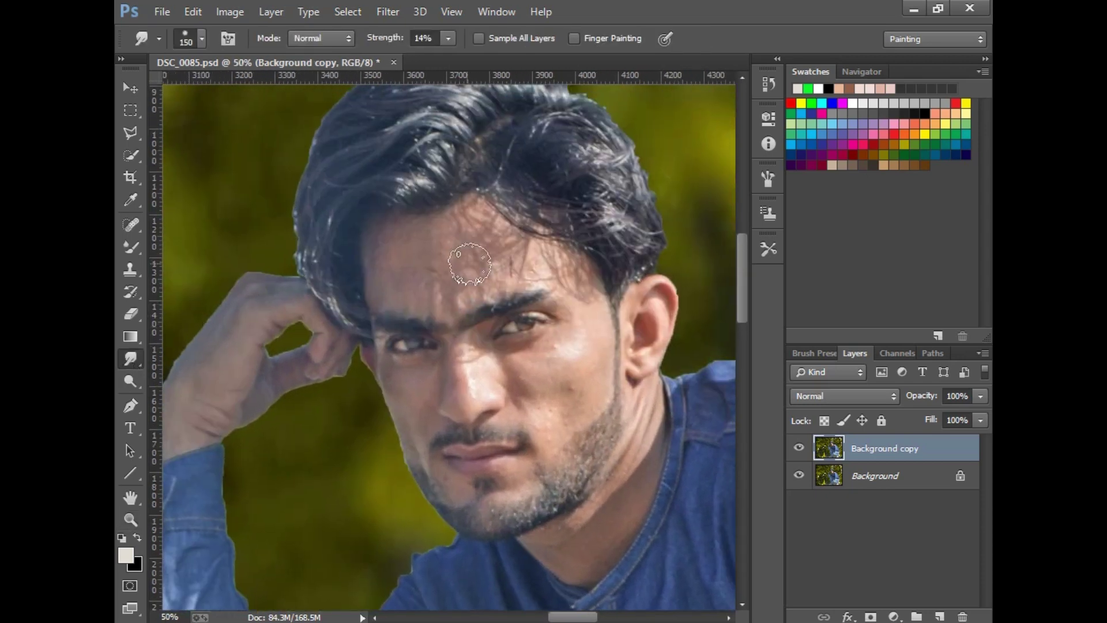
{"action": "mouse_move", "coordinate": [470, 264]}
{"action": "left_mouse_down"}
{"action": "mouse_move", "coordinate": [534, 268]}
{"action": "mouse_move", "coordinate": [449, 237]}
{"action": "mouse_move", "coordinate": [575, 286]}
{"action": "mouse_move", "coordinate": [519, 365]}
{"action": "mouse_move", "coordinate": [581, 400]}
{"action": "mouse_move", "coordinate": [548, 425]}
{"action": "left_mouse_up"}
{"action": "key", "text": "bracketleft"}
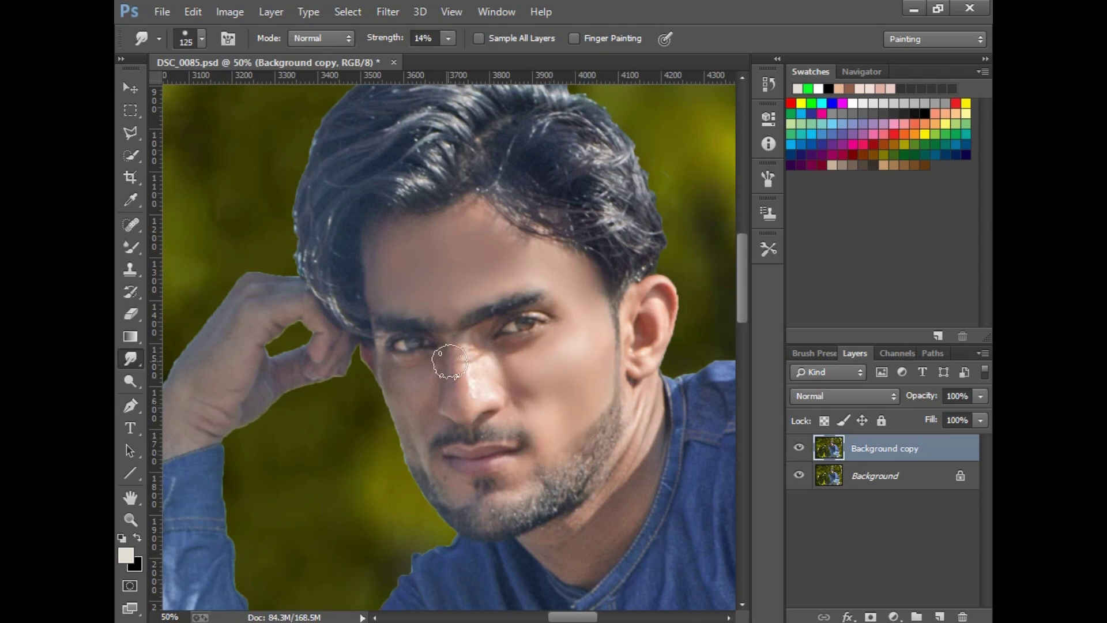
{"action": "key", "text": "bracketleft"}
{"action": "left_click_drag", "start_coordinate": [482, 363], "coordinate": [383, 378]}
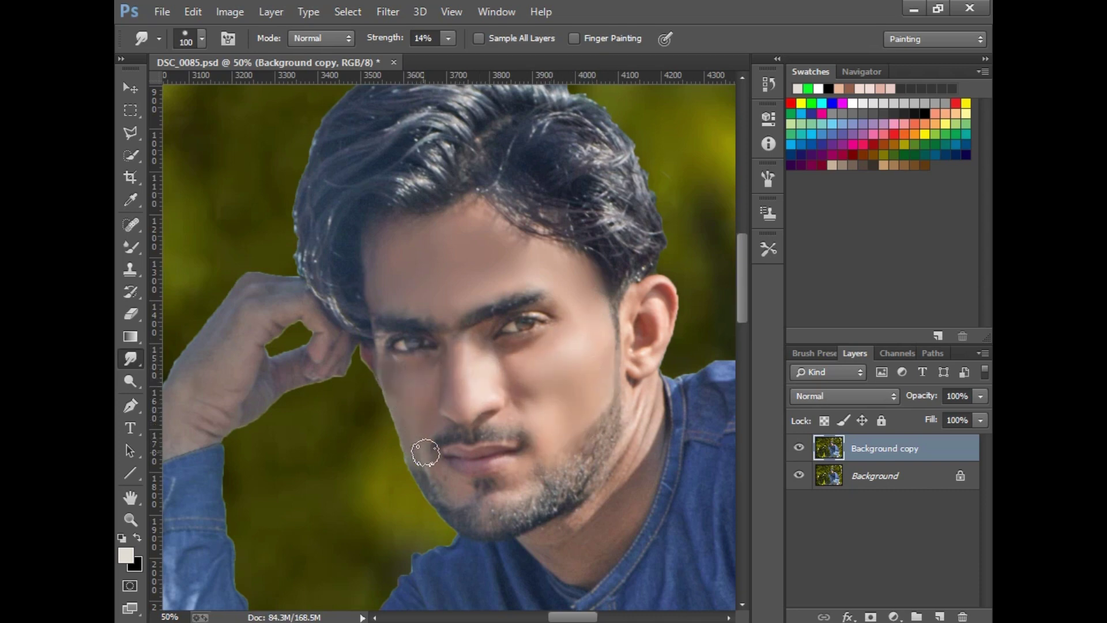
Fit the photo on screen, flatten the smudged layer into Background and duplicate it again.
{"action": "key", "text": "bracketright"}
{"action": "left_click_drag", "start_coordinate": [472, 398], "coordinate": [640, 327]}
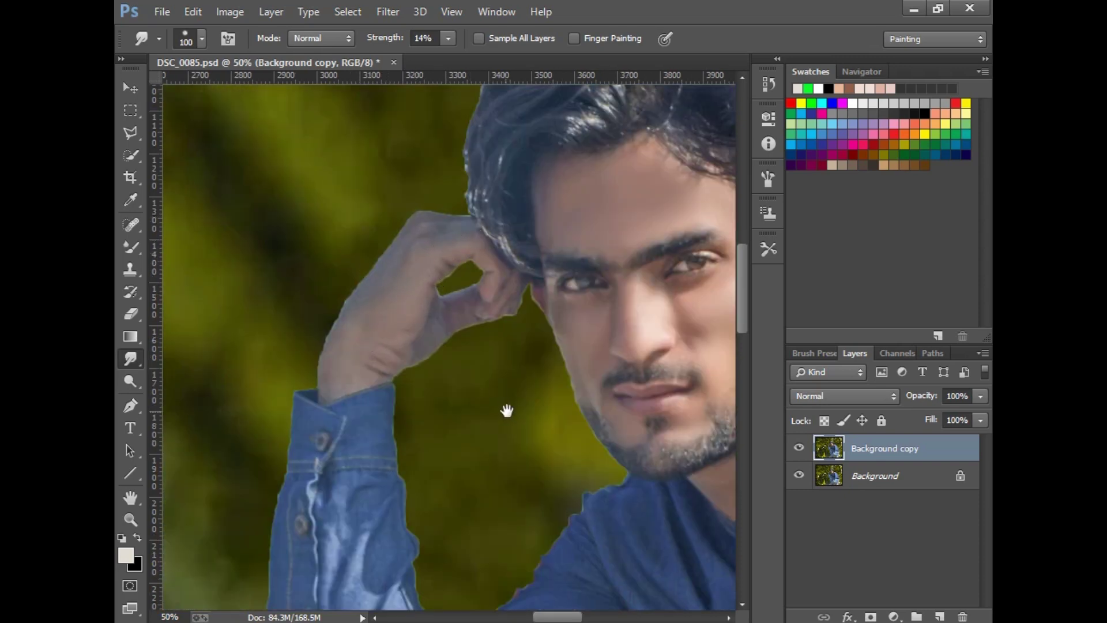
{"action": "scroll", "coordinate": [519, 437], "scroll_direction": "down", "scroll_amount": 5}
{"action": "scroll", "coordinate": [519, 437], "scroll_direction": "down", "scroll_amount": 3}
{"action": "right_click", "coordinate": [538, 447]}
{"action": "left_click", "coordinate": [545, 455]}
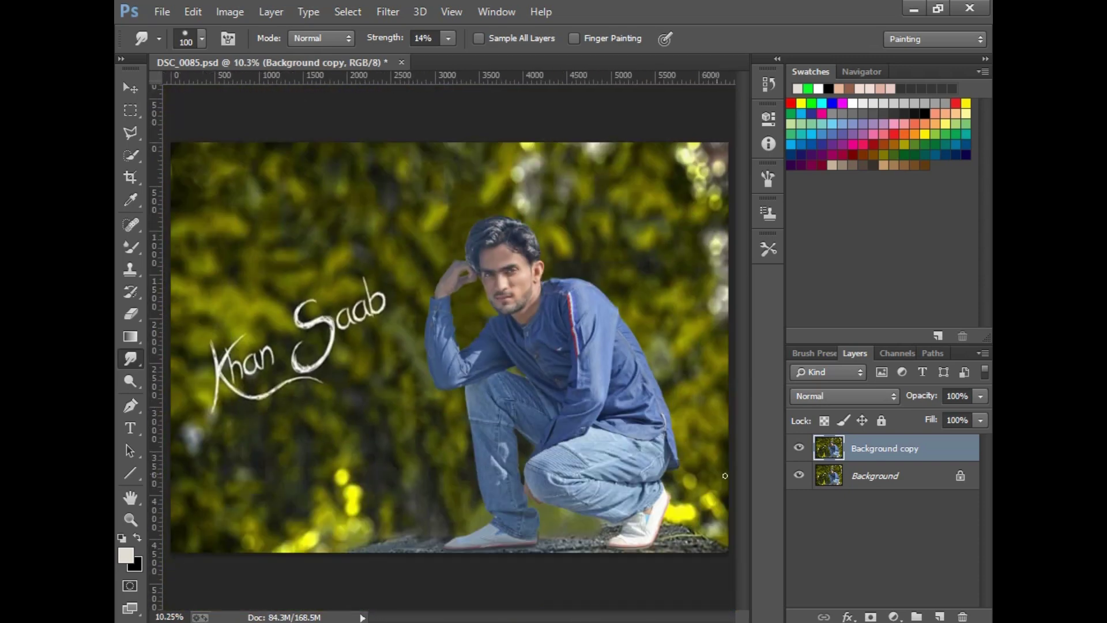
{"action": "left_click", "coordinate": [984, 354]}
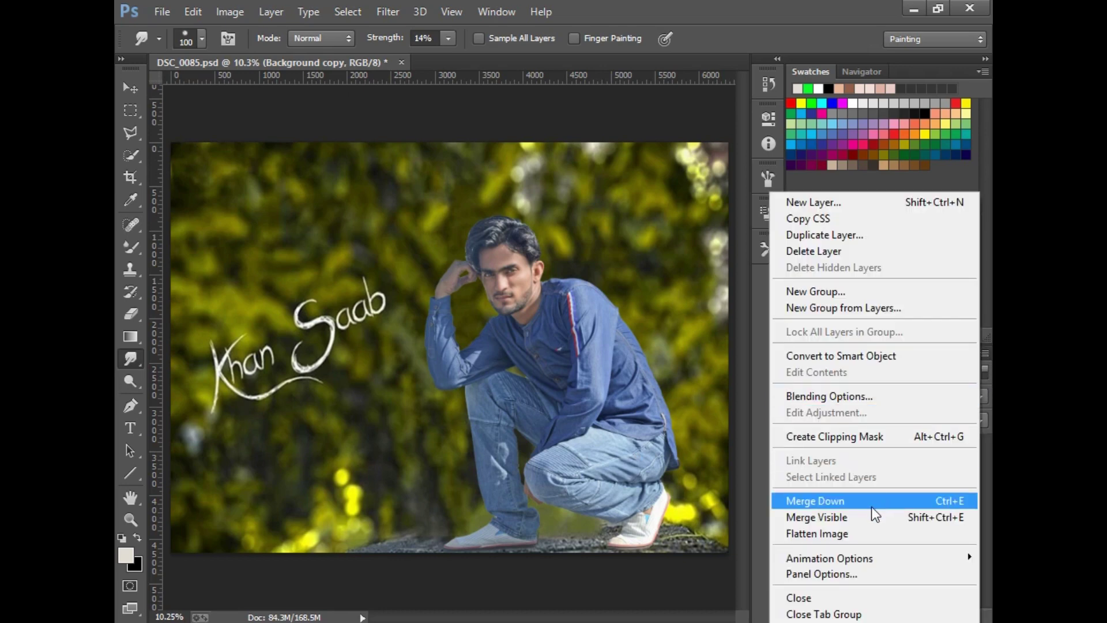
{"action": "left_click", "coordinate": [871, 512]}
{"action": "left_click_drag", "start_coordinate": [922, 461], "coordinate": [939, 616]}
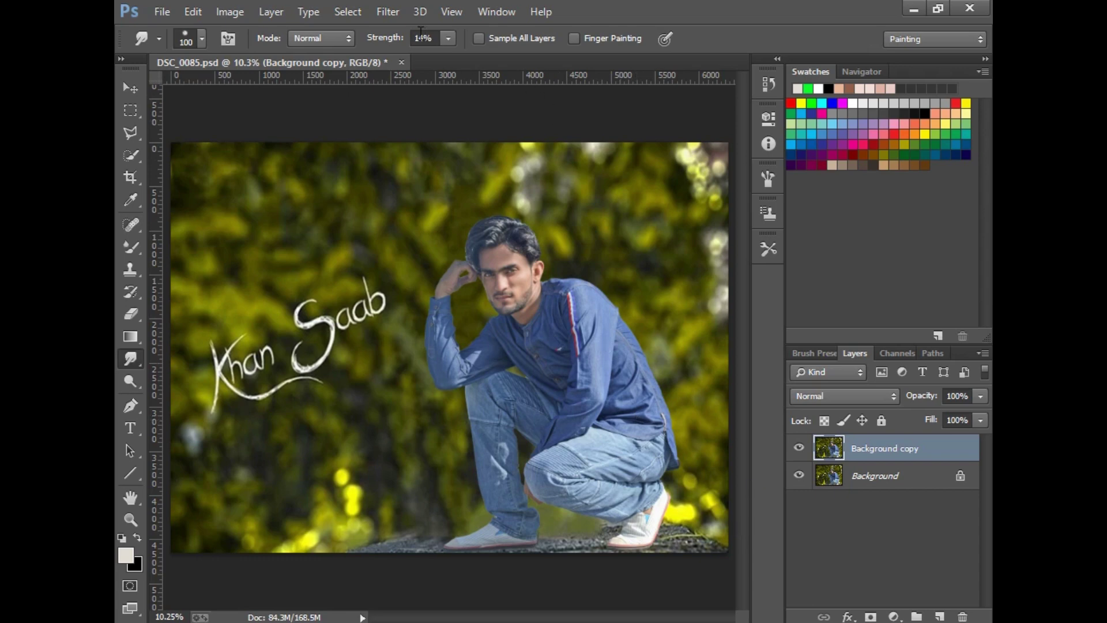
{"action": "left_click", "coordinate": [420, 11]}
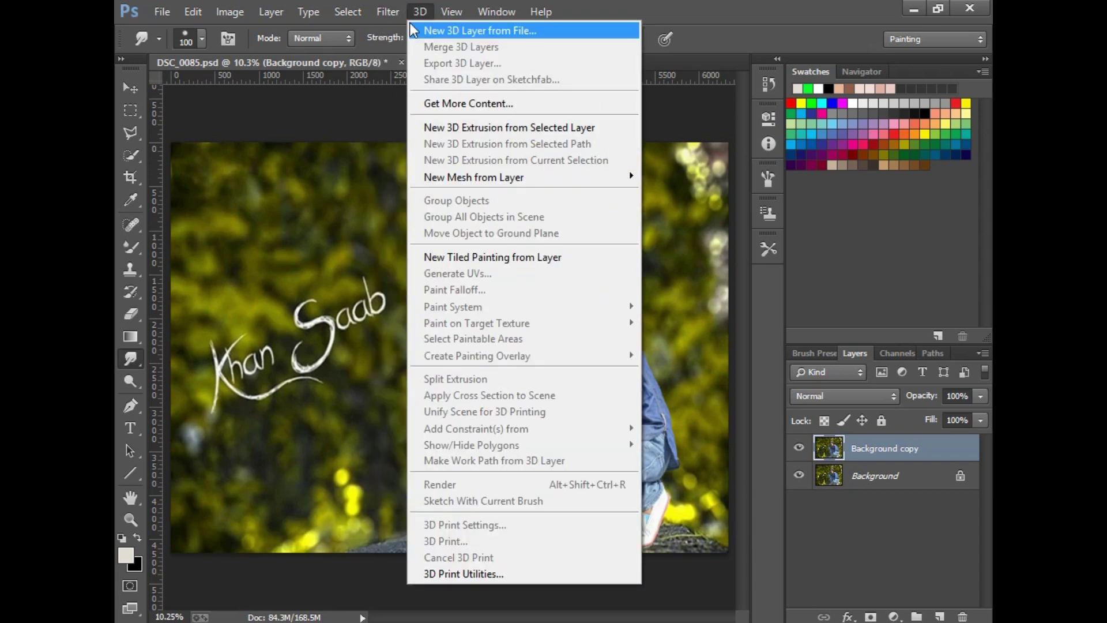
{"action": "mouse_move", "coordinate": [387, 11]}
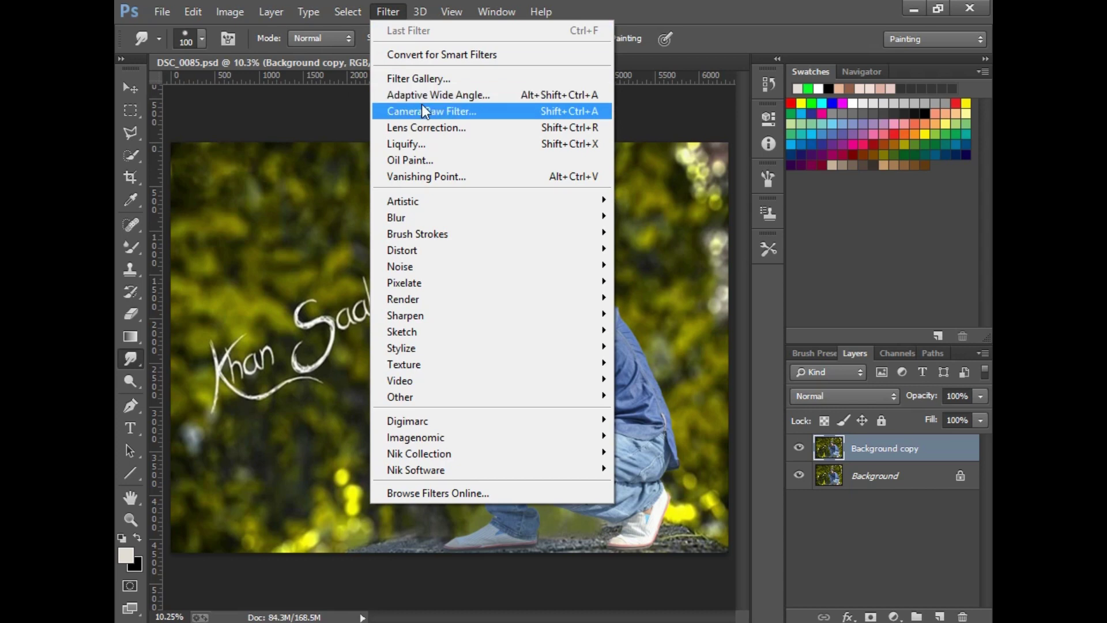
Apply the Camera Raw AVC-Moody Black preset to the Background copy.
{"action": "left_click", "coordinate": [422, 109]}
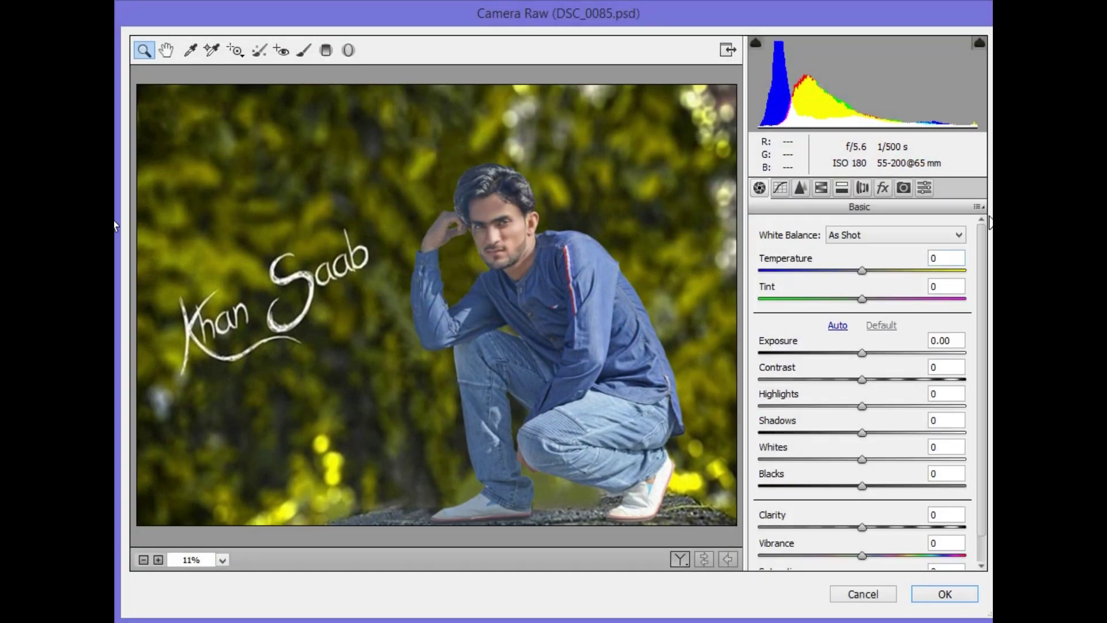
{"action": "left_click", "coordinate": [923, 188]}
{"action": "scroll", "coordinate": [917, 225], "scroll_direction": "down", "scroll_amount": 8}
{"action": "scroll", "coordinate": [908, 254], "scroll_direction": "down", "scroll_amount": 10}
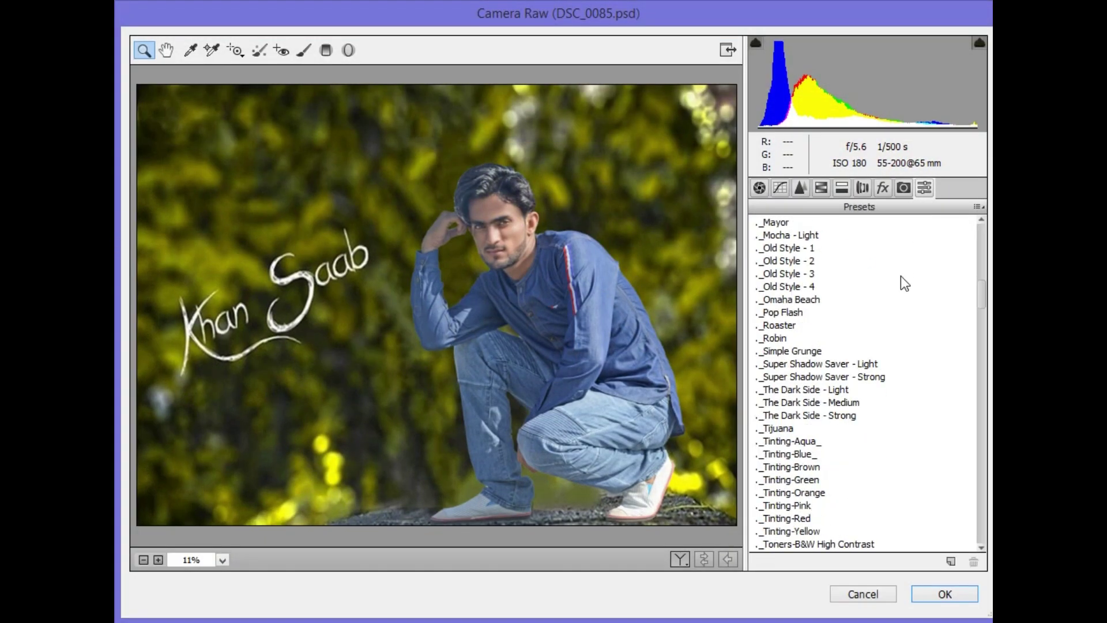
{"action": "scroll", "coordinate": [811, 420], "scroll_direction": "down", "scroll_amount": 2}
{"action": "scroll", "coordinate": [810, 420], "scroll_direction": "down", "scroll_amount": 2}
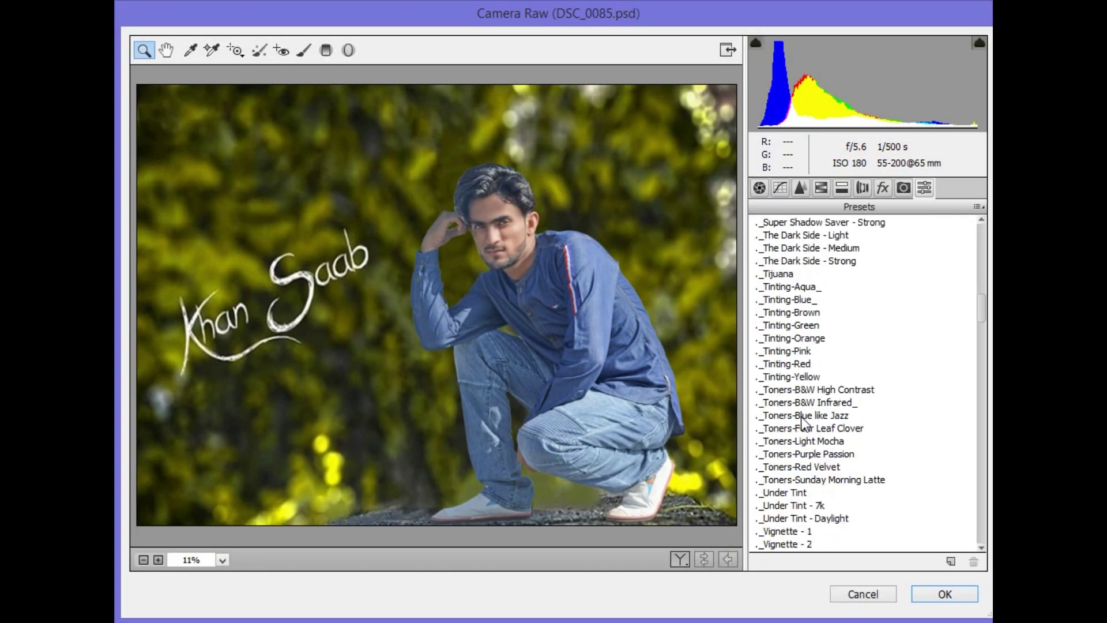
{"action": "scroll", "coordinate": [807, 420], "scroll_direction": "down", "scroll_amount": 5}
{"action": "scroll", "coordinate": [803, 421], "scroll_direction": "down", "scroll_amount": 8}
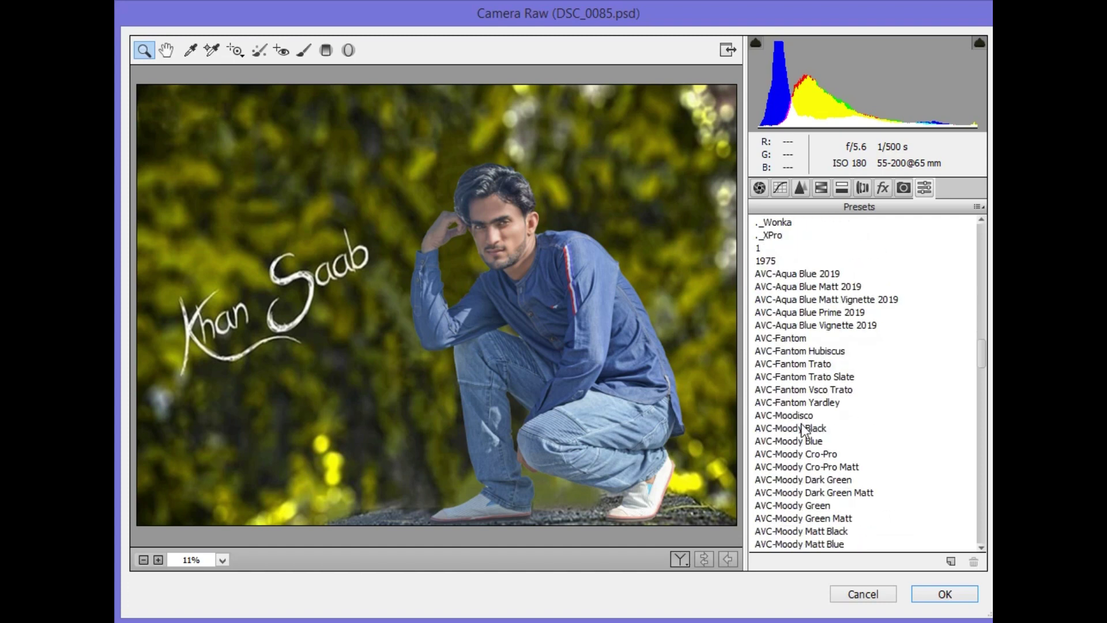
{"action": "left_click", "coordinate": [805, 427]}
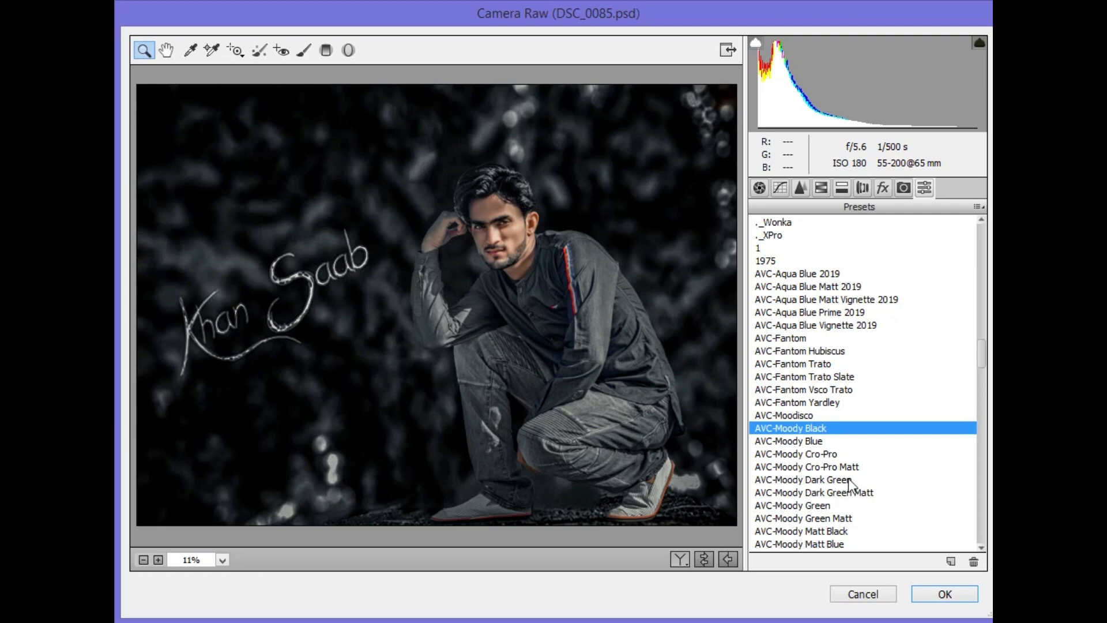
{"action": "left_click", "coordinate": [935, 594]}
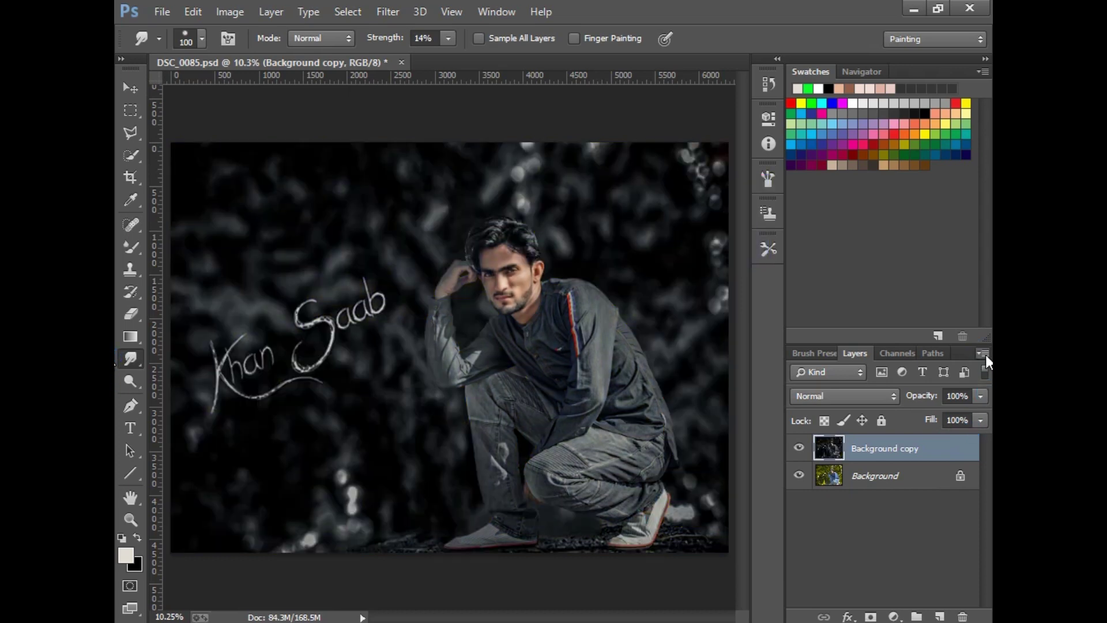
{"action": "left_click", "coordinate": [984, 354]}
Flatten into one Background, zoom into the face, and duplicate it as a new layer for dodging.
{"action": "left_click", "coordinate": [869, 515]}
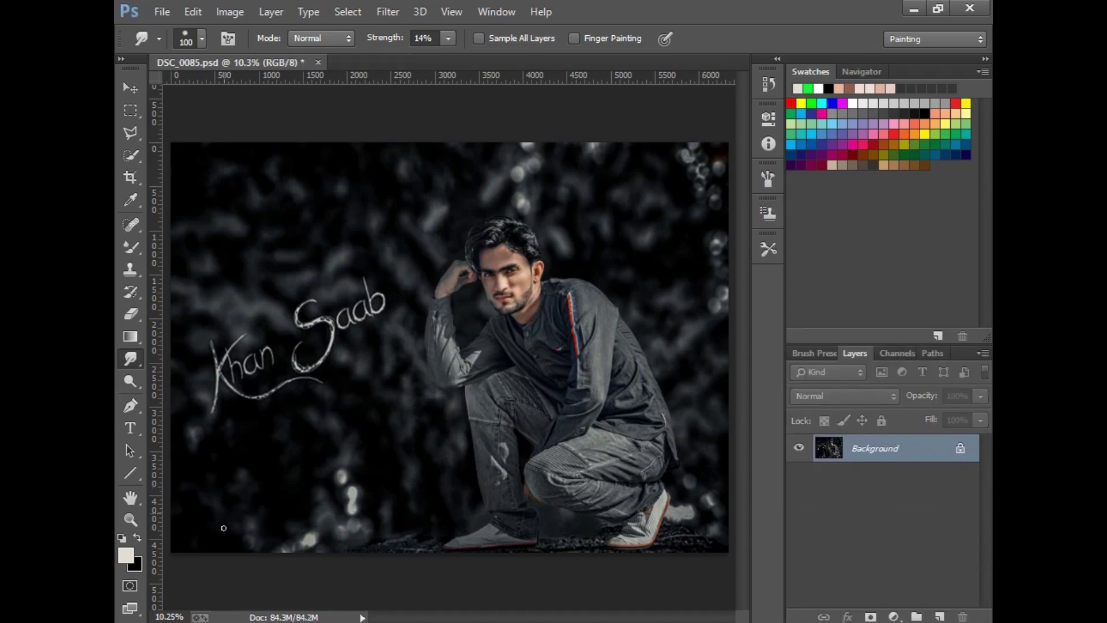
{"action": "left_click", "coordinate": [137, 521]}
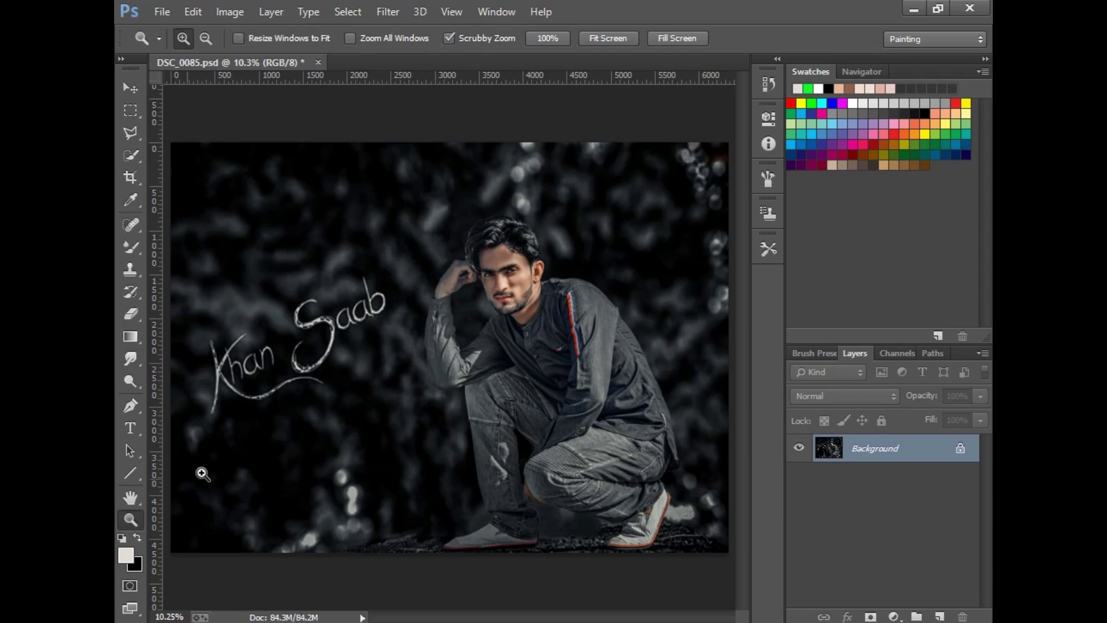
{"action": "left_click_drag", "start_coordinate": [508, 263], "coordinate": [496, 300]}
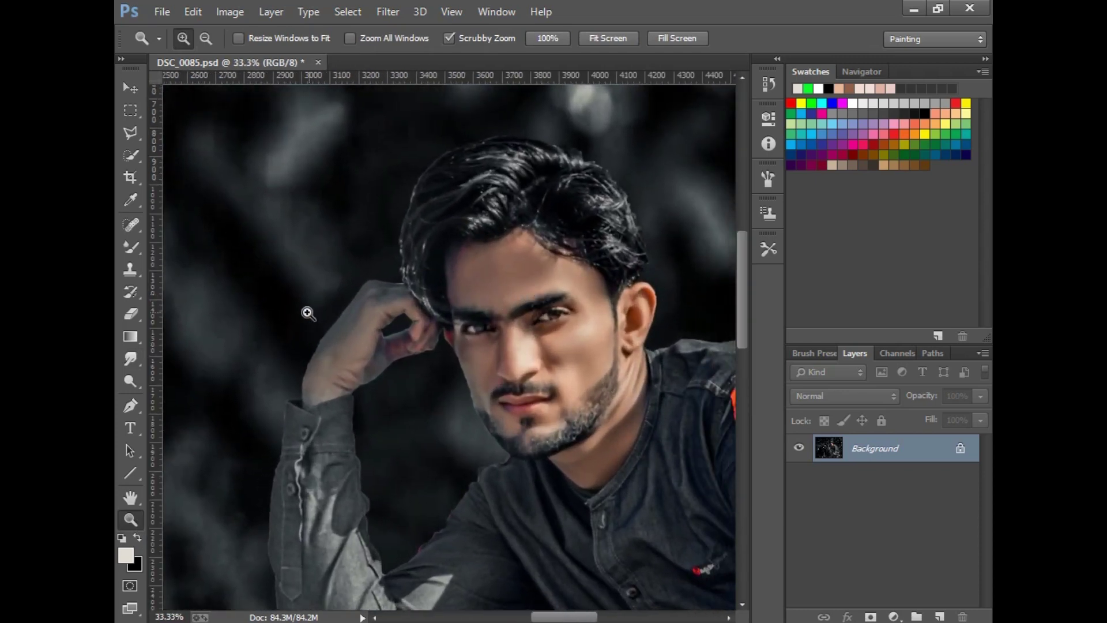
{"action": "left_click", "coordinate": [130, 381]}
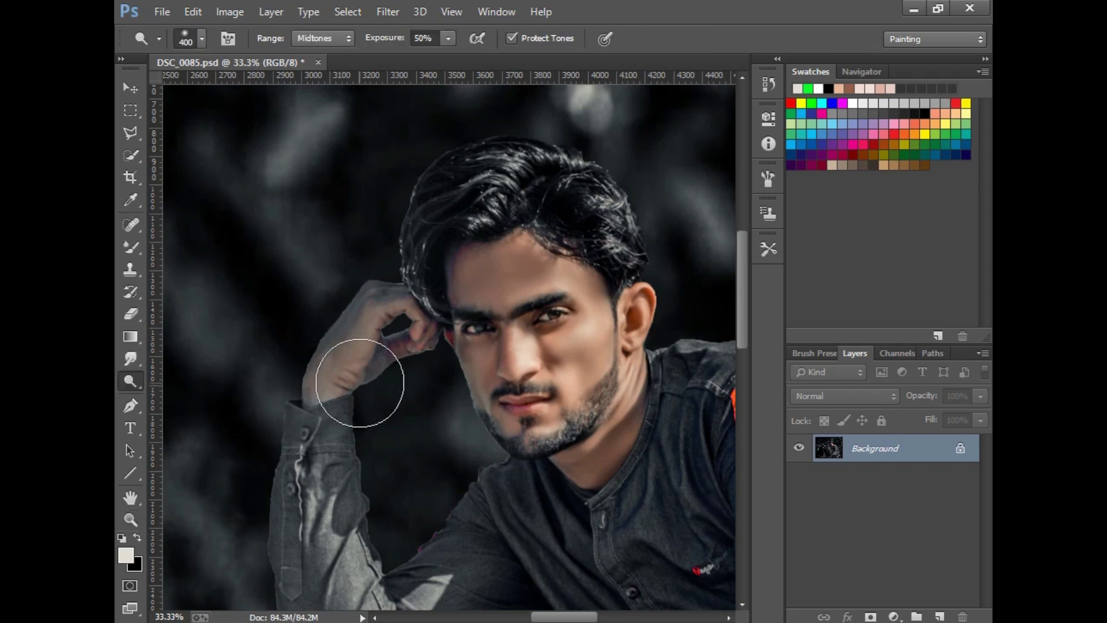
{"action": "key", "text": "ctrl+j"}
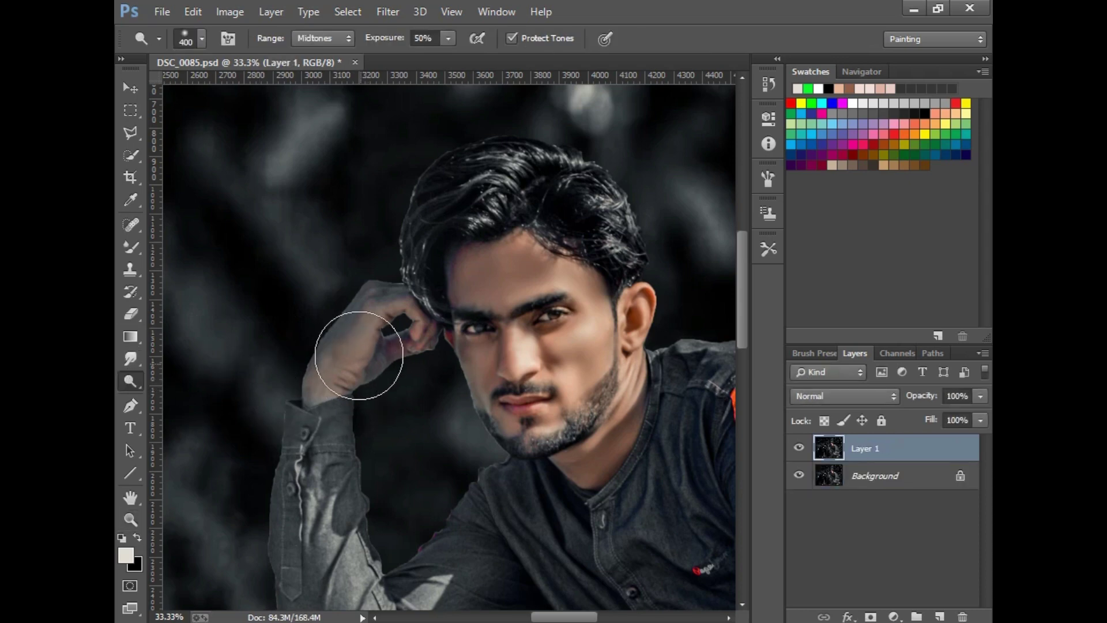
Dodge highlights on the hand, forehead, cheek, nose and mouth.
{"action": "mouse_move", "coordinate": [359, 356]}
{"action": "left_mouse_down"}
{"action": "mouse_move", "coordinate": [348, 350]}
{"action": "mouse_move", "coordinate": [415, 339]}
{"action": "left_mouse_up"}
{"action": "mouse_move", "coordinate": [469, 279]}
{"action": "left_mouse_down"}
{"action": "mouse_move", "coordinate": [488, 278]}
{"action": "mouse_move", "coordinate": [570, 344]}
{"action": "left_mouse_up"}
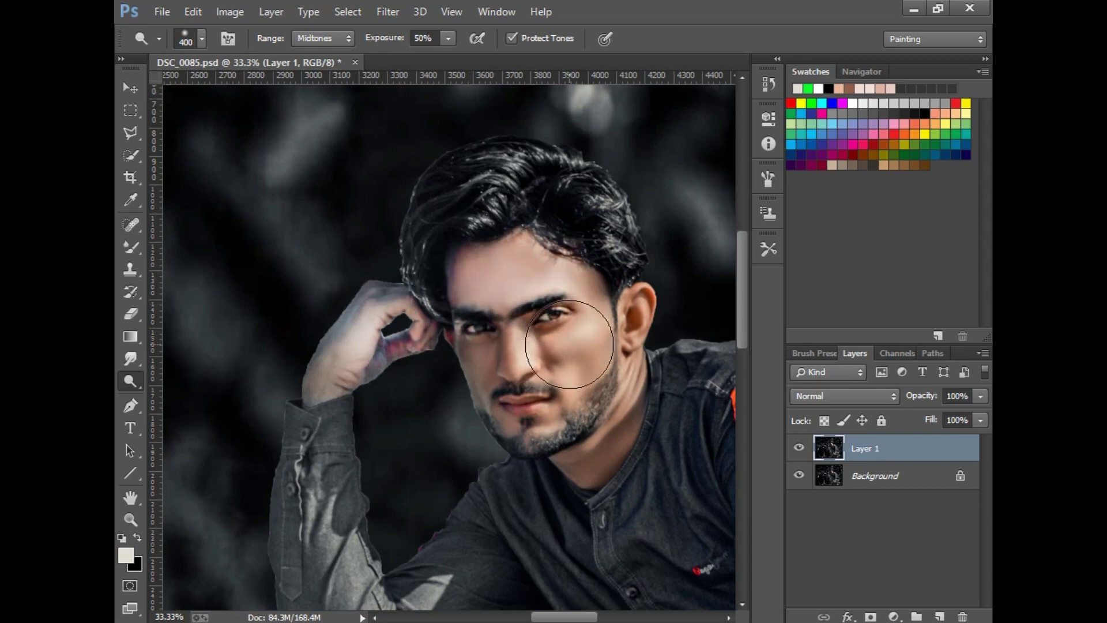
{"action": "mouse_move", "coordinate": [569, 344]}
{"action": "left_mouse_down"}
{"action": "mouse_move", "coordinate": [500, 375]}
{"action": "mouse_move", "coordinate": [527, 358]}
{"action": "mouse_move", "coordinate": [538, 371]}
{"action": "mouse_move", "coordinate": [539, 420]}
{"action": "mouse_move", "coordinate": [573, 410]}
{"action": "mouse_move", "coordinate": [641, 316]}
{"action": "left_mouse_up"}
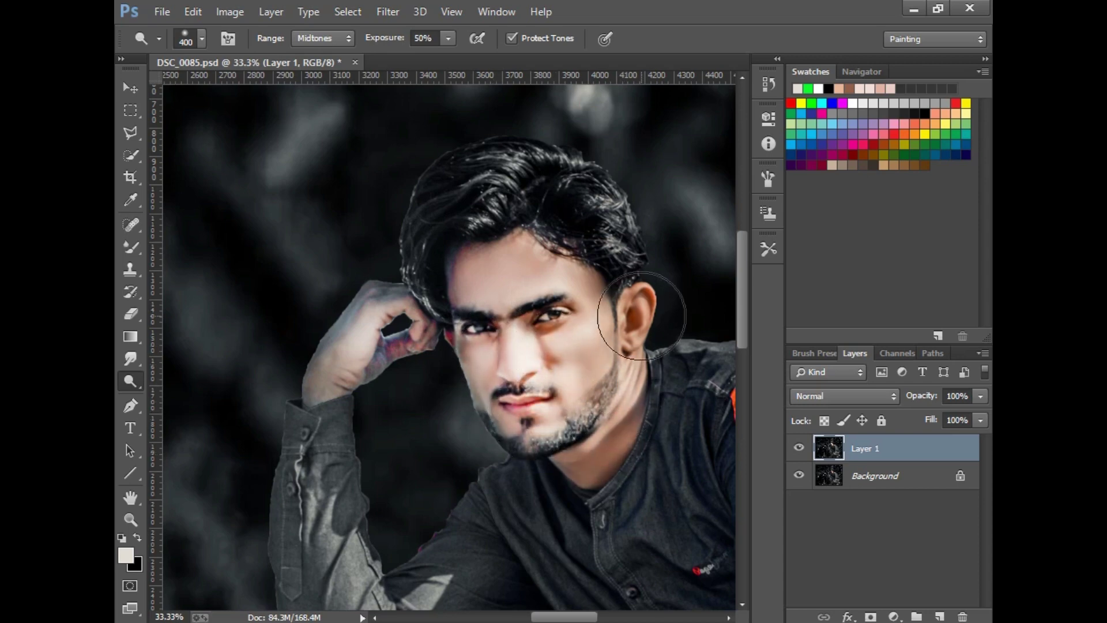
{"action": "left_click_drag", "start_coordinate": [638, 383], "coordinate": [484, 342]}
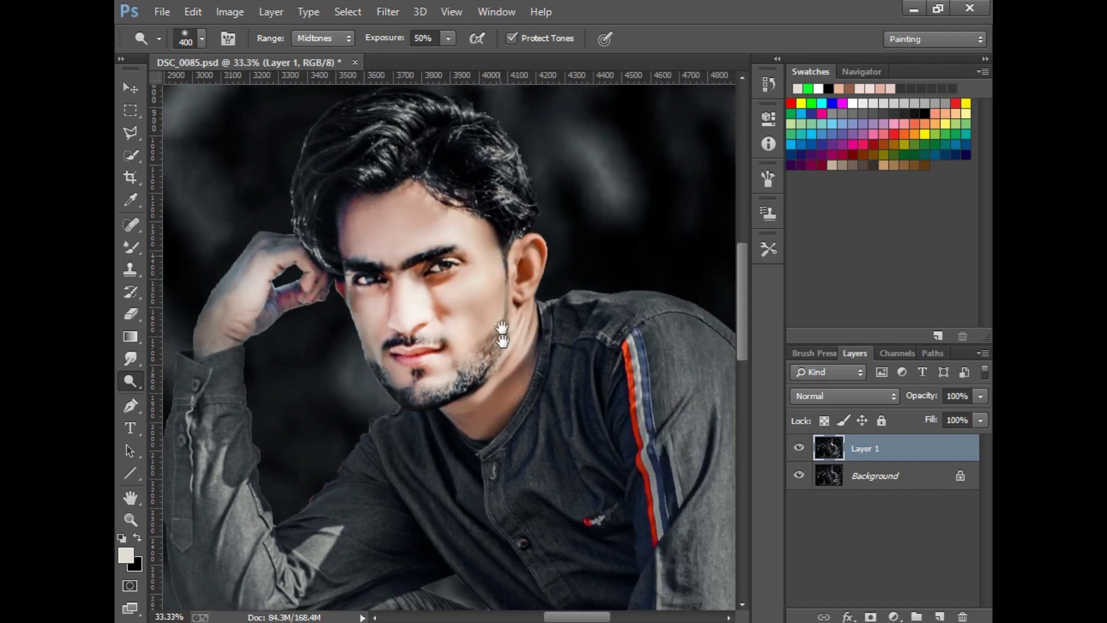
{"action": "mouse_move", "coordinate": [501, 328]}
{"action": "left_mouse_down"}
{"action": "mouse_move", "coordinate": [508, 294]}
{"action": "mouse_move", "coordinate": [470, 138]}
{"action": "mouse_move", "coordinate": [490, 49]}
{"action": "left_mouse_up"}
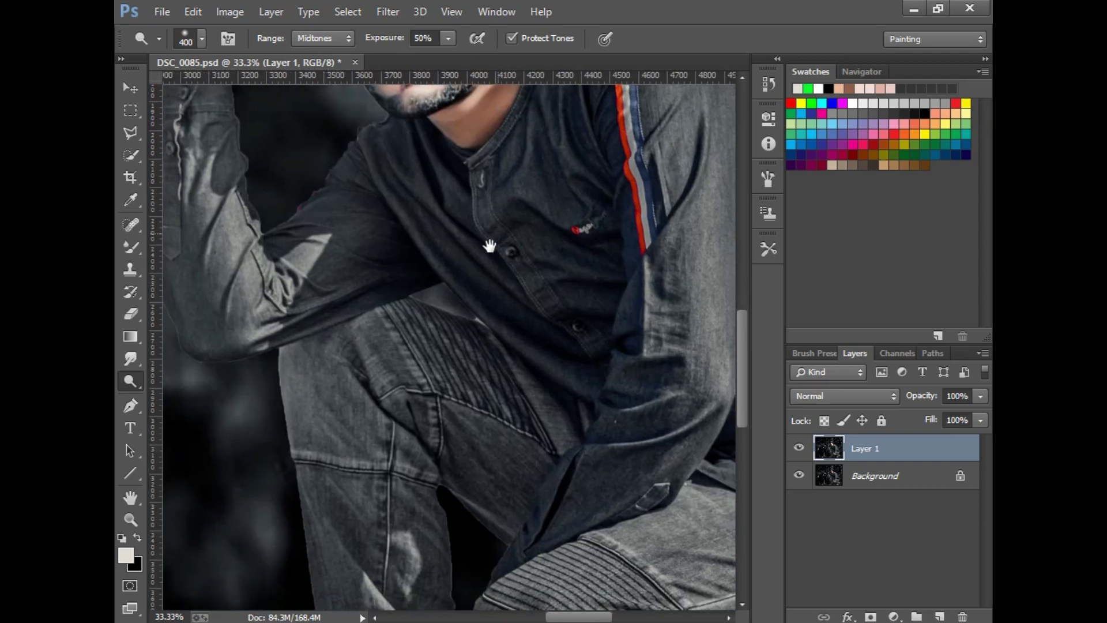
Brighten around the knee and shoes with a smaller dodge brush, then fit the photo on screen.
{"action": "left_click_drag", "start_coordinate": [497, 401], "coordinate": [447, 182]}
{"action": "left_click_drag", "start_coordinate": [462, 433], "coordinate": [469, 302]}
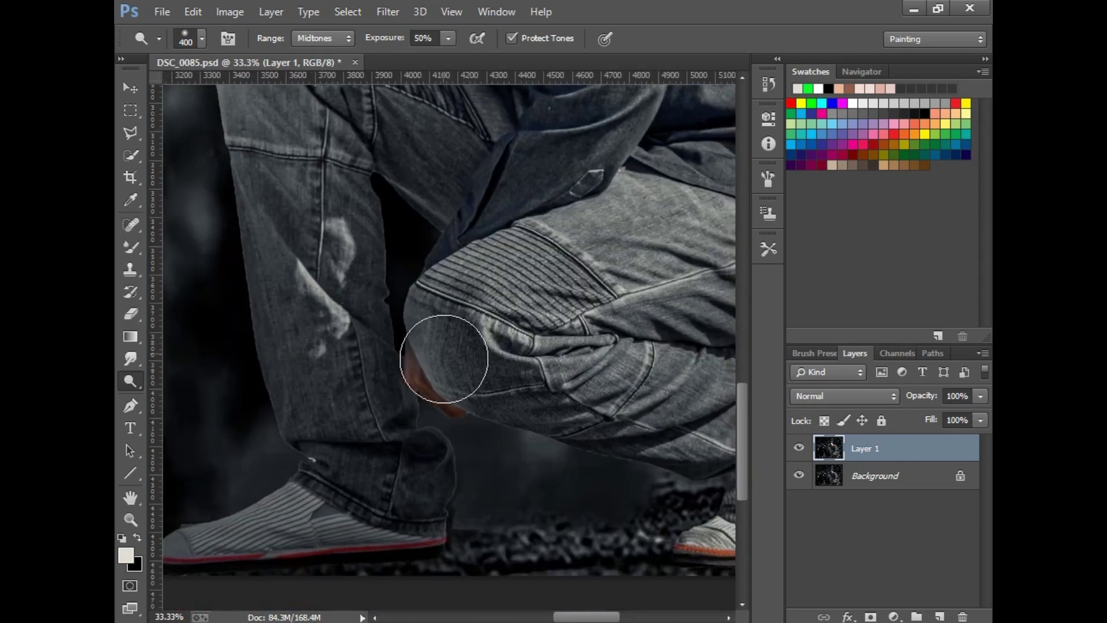
{"action": "key", "text": "bracketleft"}
{"action": "key", "text": "bracketleft"}
{"action": "key", "text": "bracketleft"}
{"action": "key", "text": "bracketleft"}
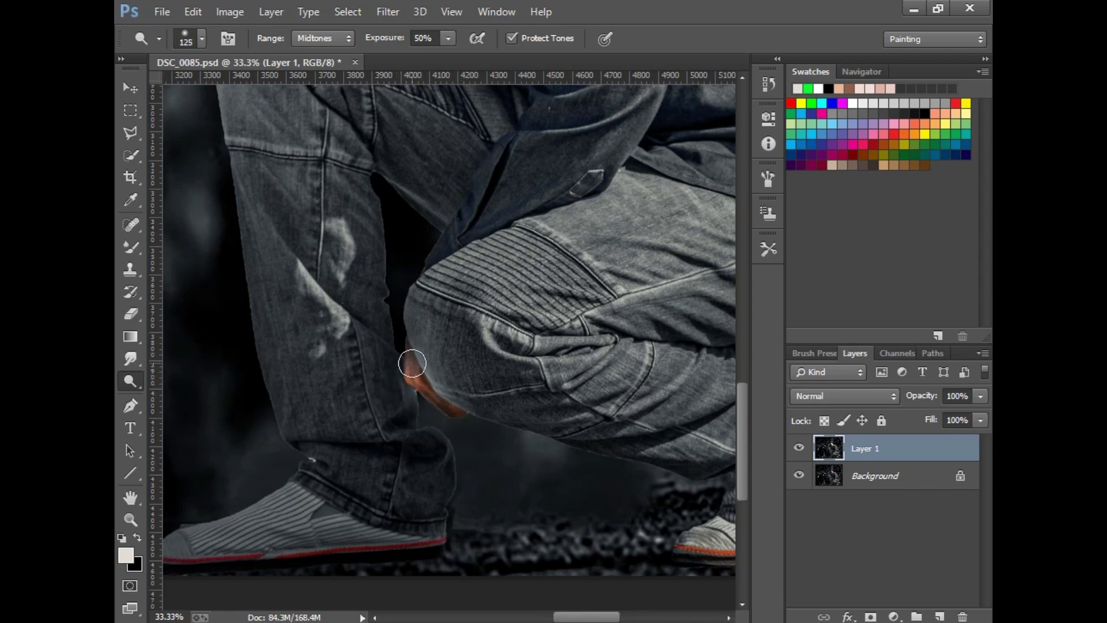
{"action": "left_click_drag", "start_coordinate": [475, 431], "coordinate": [268, 377]}
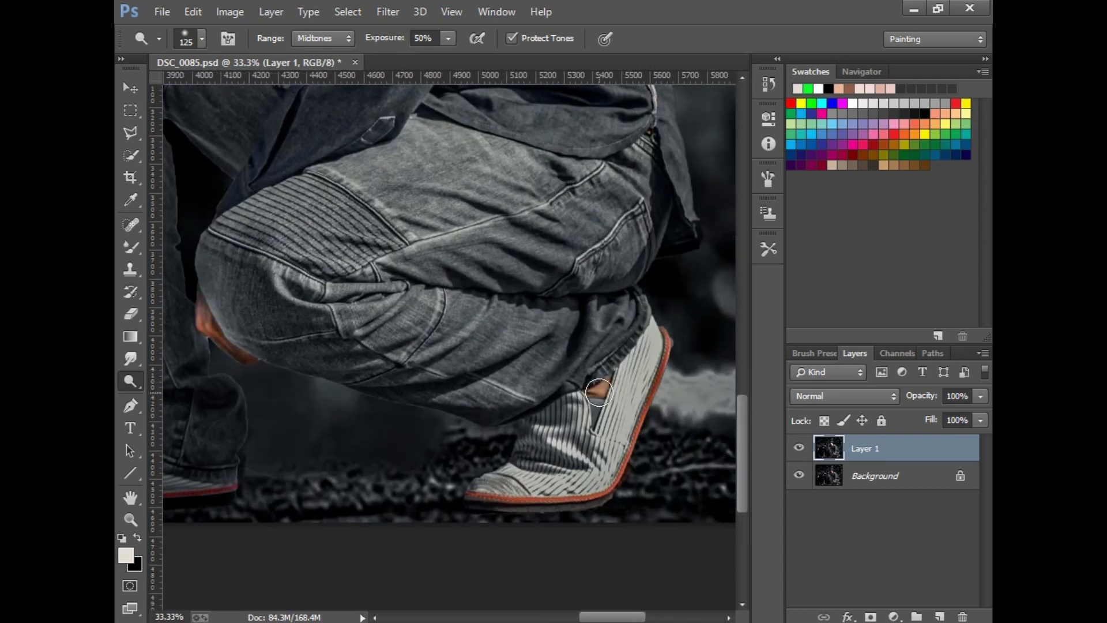
{"action": "right_click", "coordinate": [582, 403]}
{"action": "left_click", "coordinate": [582, 403]}
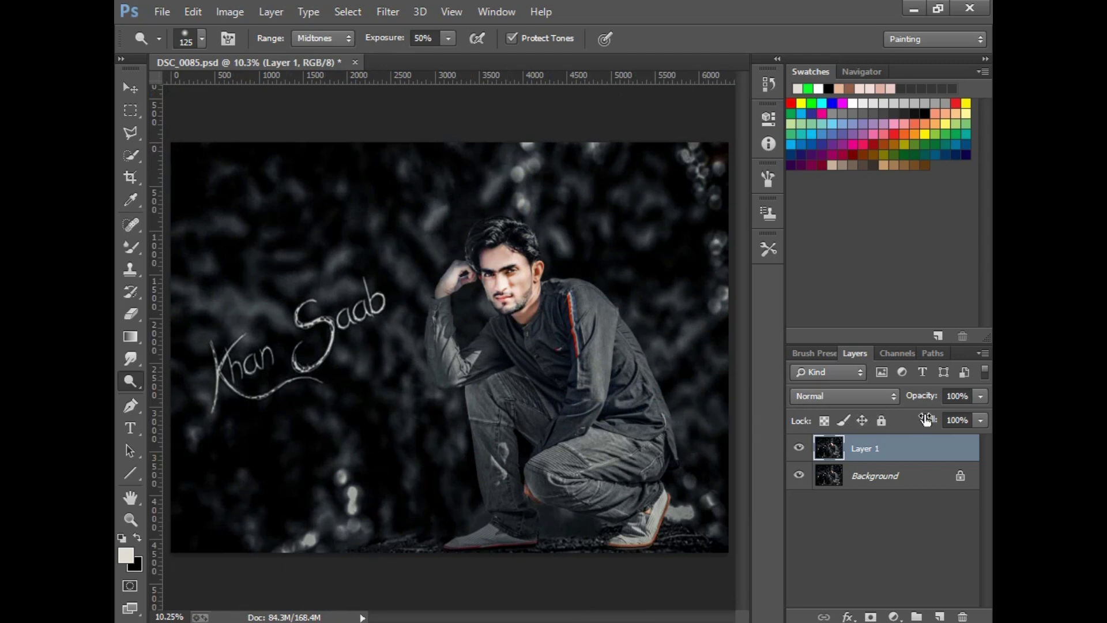
Set the dodged Layer 1 to 68% opacity and 34% fill.
{"action": "left_click_drag", "start_coordinate": [980, 396], "coordinate": [953, 411]}
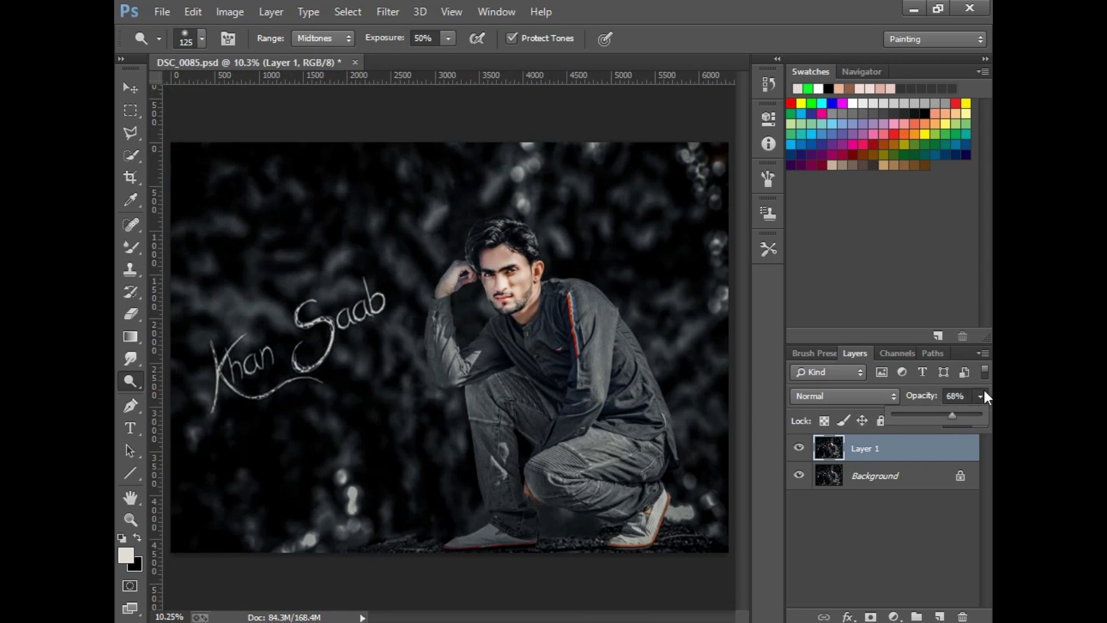
{"action": "left_click", "coordinate": [980, 420]}
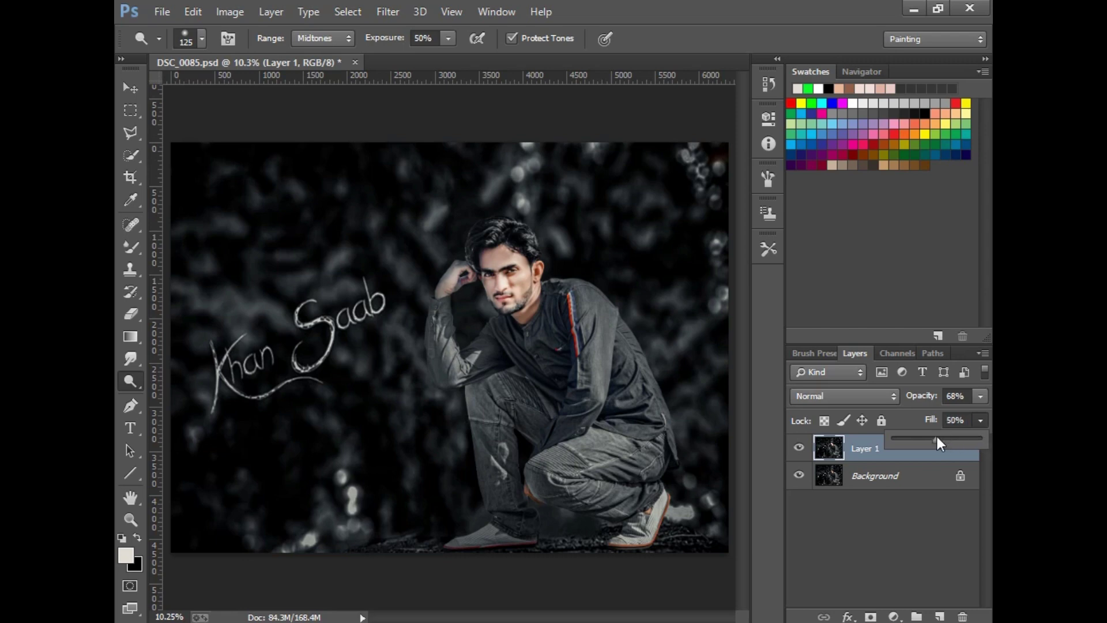
{"action": "left_click_drag", "start_coordinate": [937, 440], "coordinate": [916, 444]}
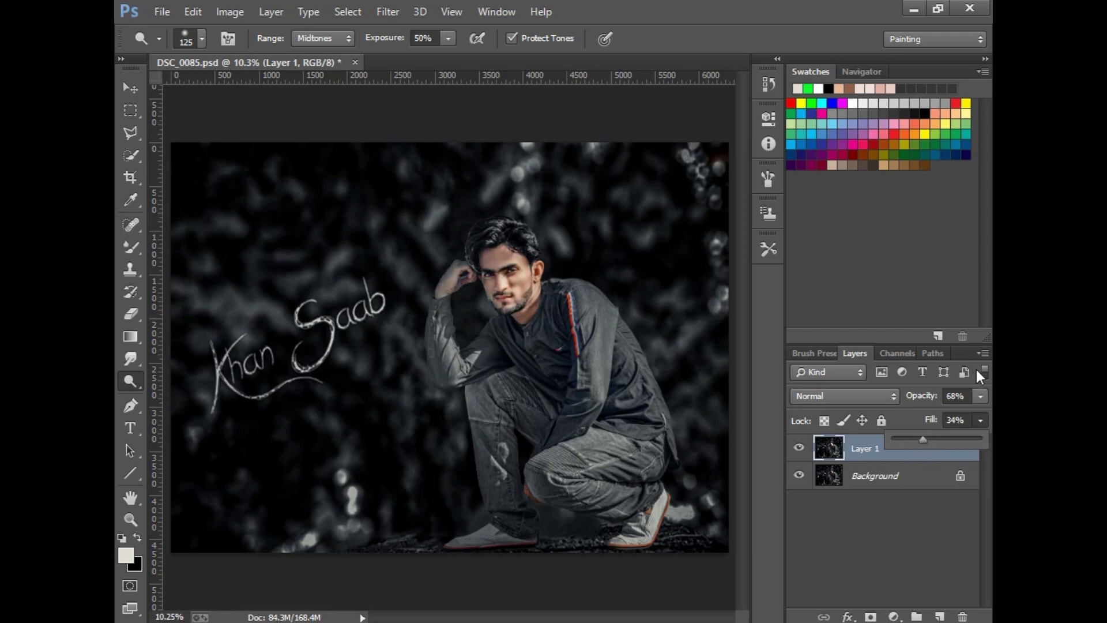
Flatten the image and duplicate the Background as a new Layer 1.
{"action": "right_click", "coordinate": [899, 448]}
{"action": "left_click", "coordinate": [845, 528]}
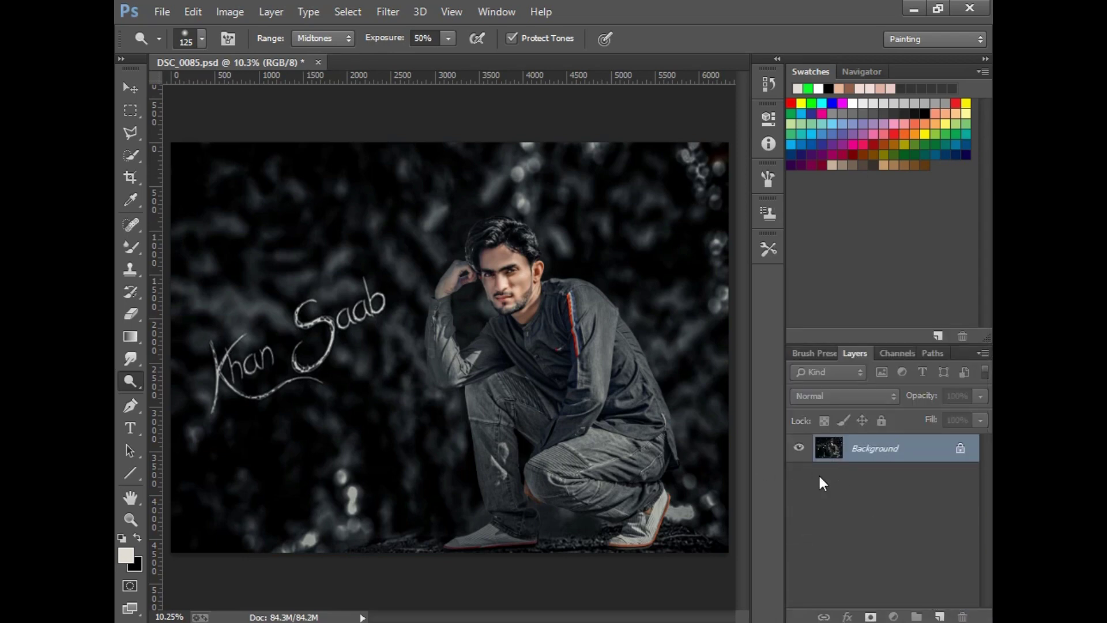
{"action": "key", "text": "ctrl+j"}
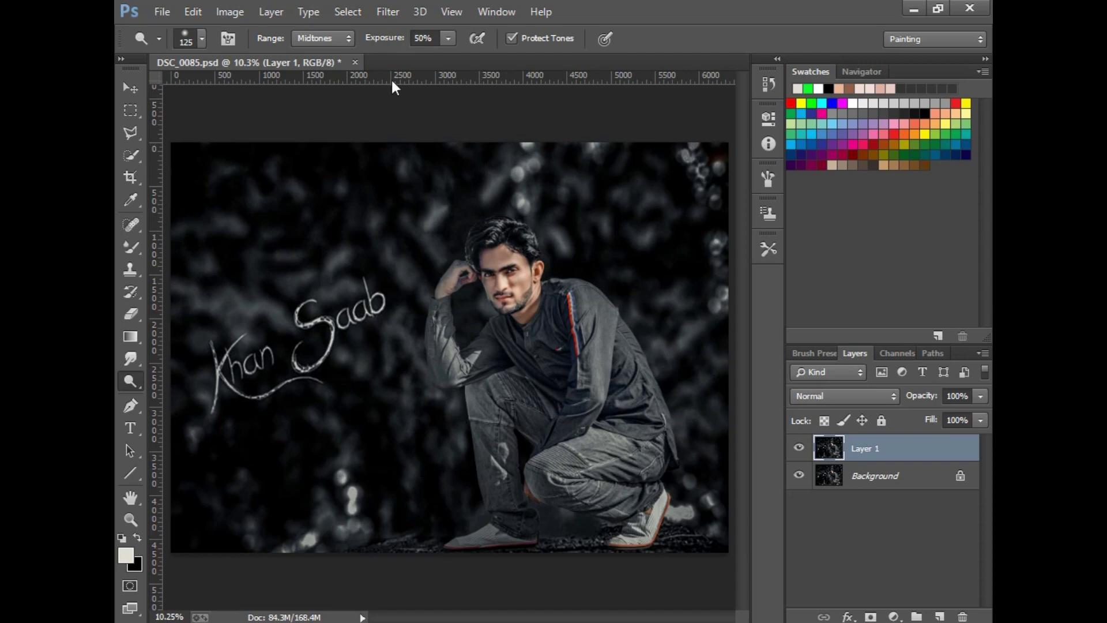
In Liquify, zoom into the head and push the stray right-side hair inward at brush size 300.
{"action": "left_click", "coordinate": [390, 13]}
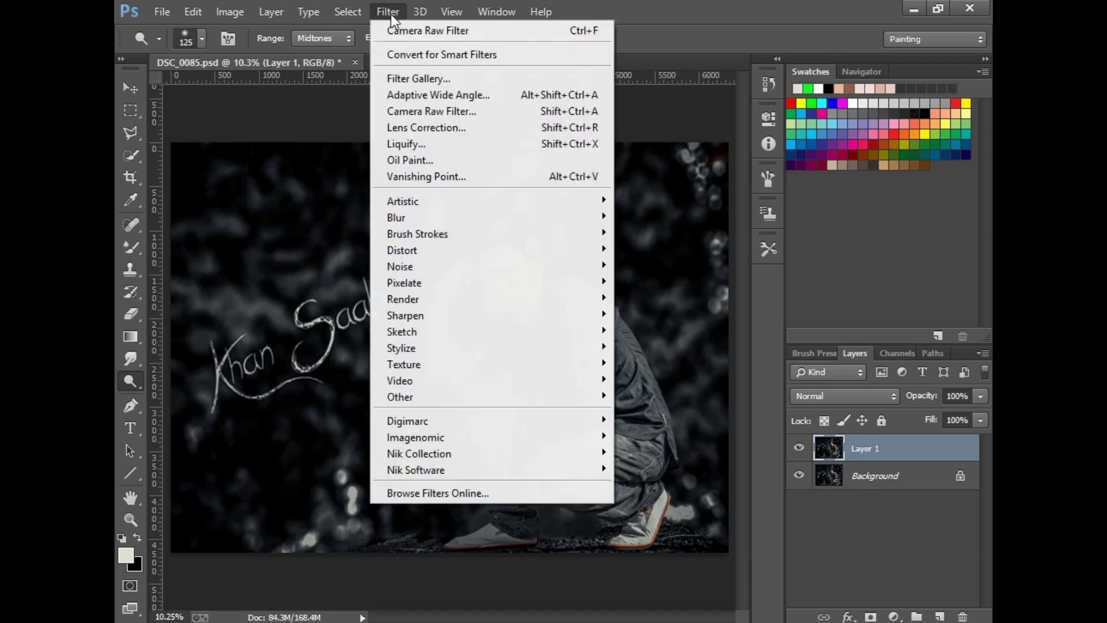
{"action": "left_click", "coordinate": [421, 141]}
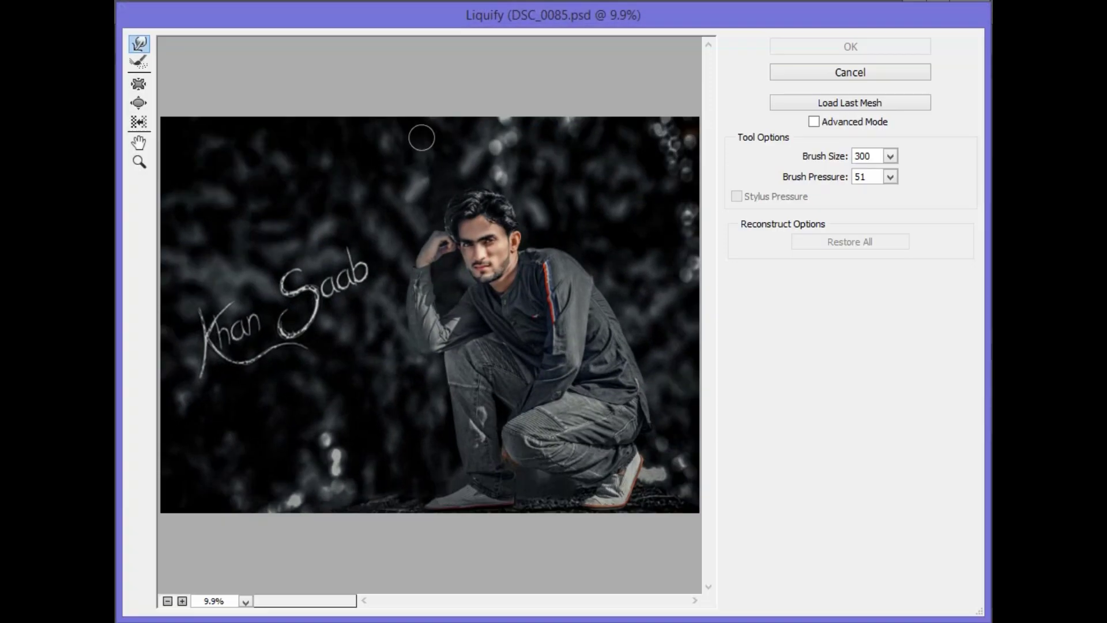
{"action": "left_click", "coordinate": [139, 162]}
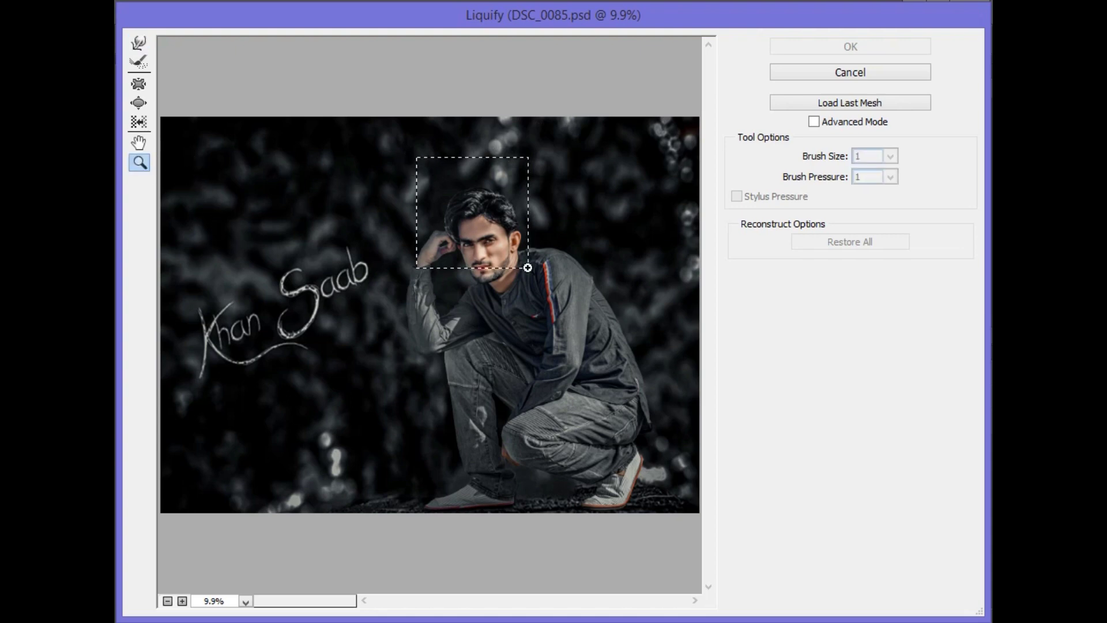
{"action": "left_click_drag", "start_coordinate": [471, 245], "coordinate": [550, 270]}
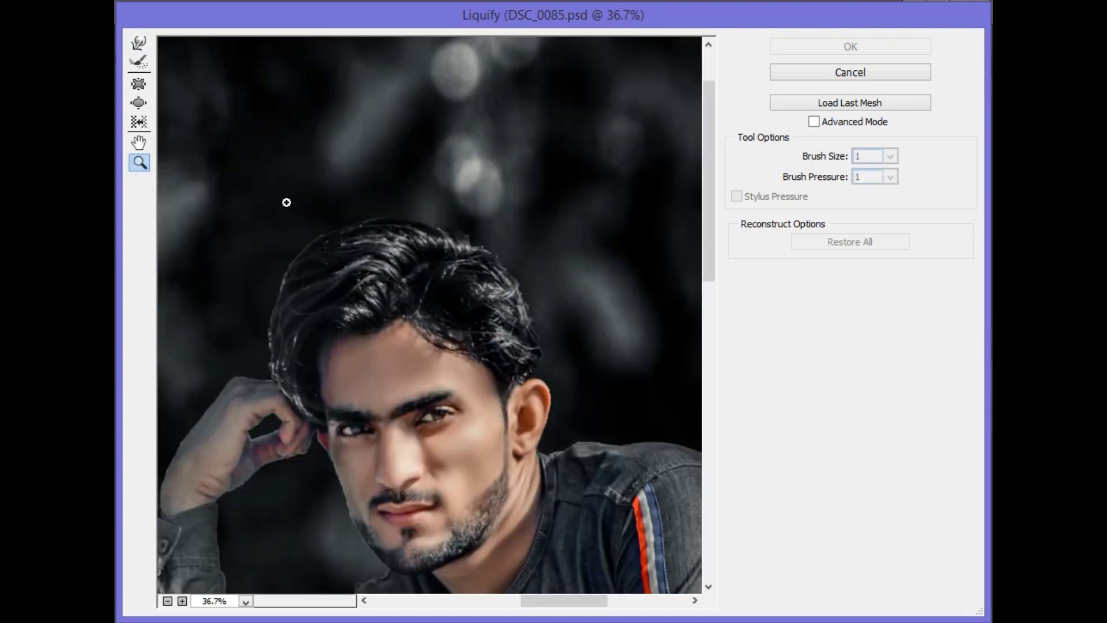
{"action": "left_click", "coordinate": [137, 49]}
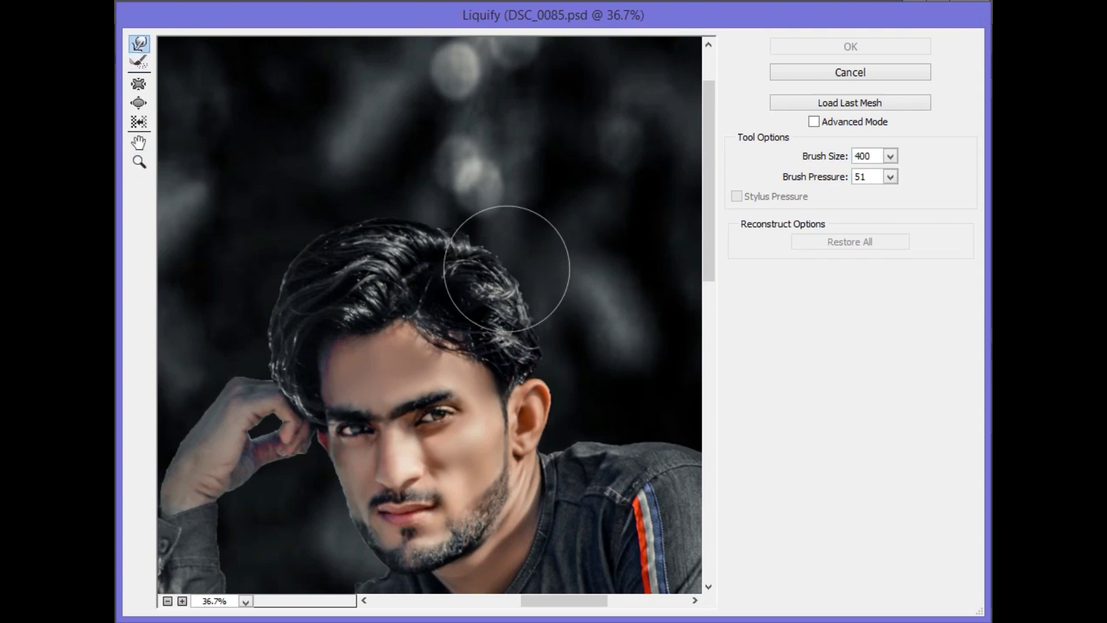
{"action": "key", "text": "bracketleft"}
{"action": "mouse_move", "coordinate": [518, 292]}
{"action": "left_mouse_down"}
{"action": "mouse_move", "coordinate": [469, 192]}
{"action": "mouse_move", "coordinate": [444, 210]}
{"action": "mouse_move", "coordinate": [395, 193]}
{"action": "mouse_move", "coordinate": [371, 210]}
{"action": "mouse_move", "coordinate": [358, 198]}
{"action": "mouse_move", "coordinate": [366, 229]}
{"action": "mouse_move", "coordinate": [338, 218]}
{"action": "mouse_move", "coordinate": [321, 242]}
{"action": "mouse_move", "coordinate": [516, 298]}
{"action": "left_mouse_up"}
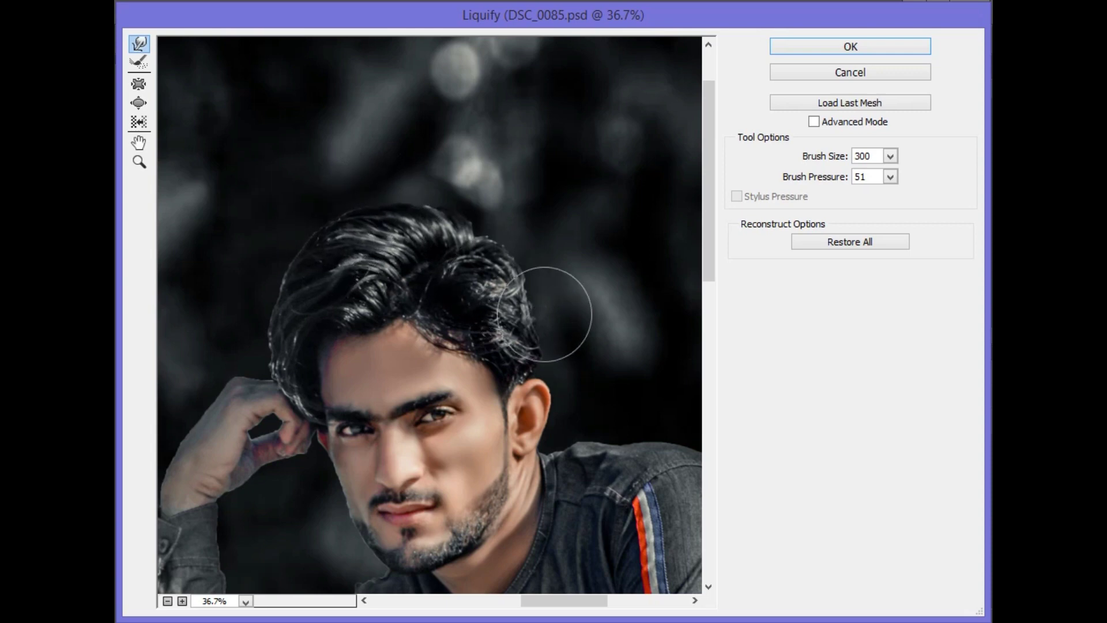
Tuck the hair bulge above the ear inward at brush size 175 and apply Liquify.
{"action": "key", "text": "bracketleft"}
{"action": "key", "text": "bracketleft"}
{"action": "key", "text": "bracketleft"}
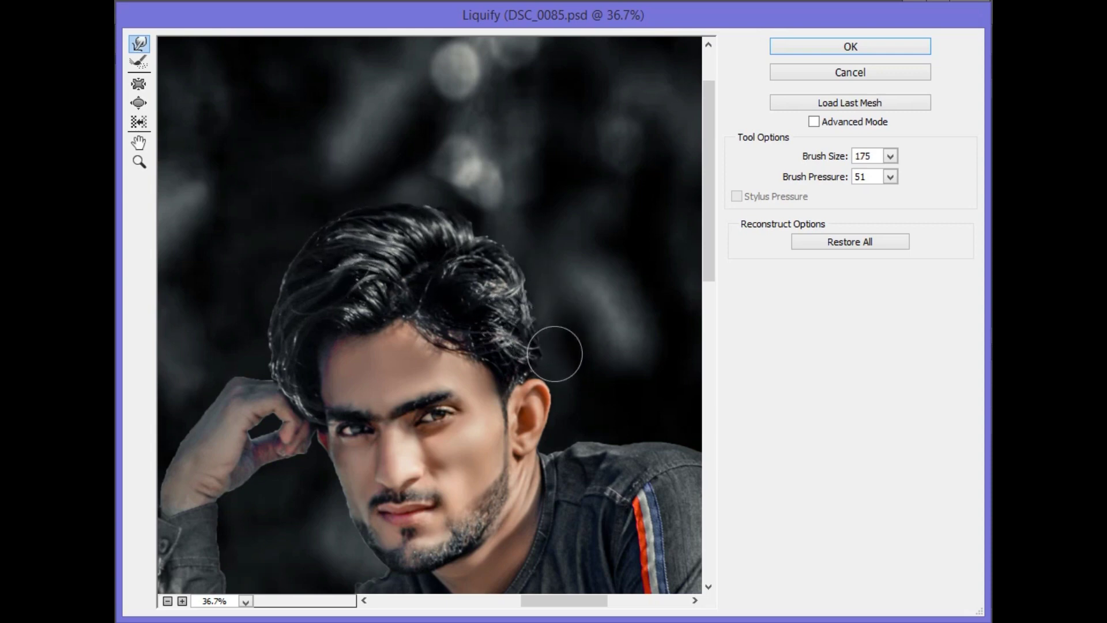
{"action": "mouse_move", "coordinate": [555, 353]}
{"action": "left_mouse_down"}
{"action": "mouse_move", "coordinate": [563, 346]}
{"action": "mouse_move", "coordinate": [532, 361]}
{"action": "left_mouse_up"}
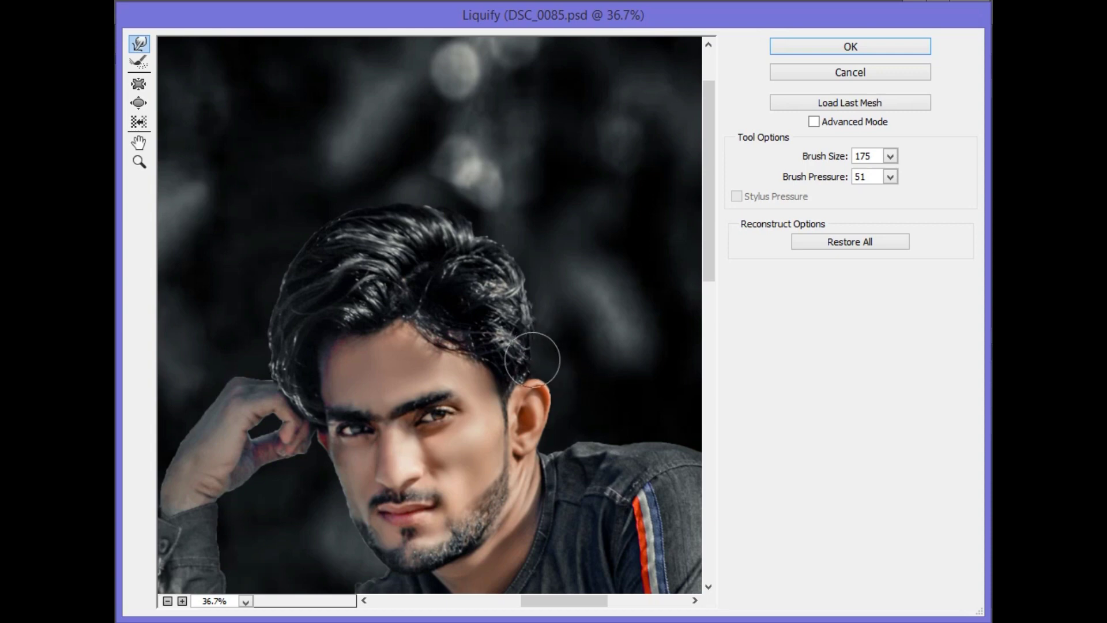
{"action": "right_click", "coordinate": [468, 333]}
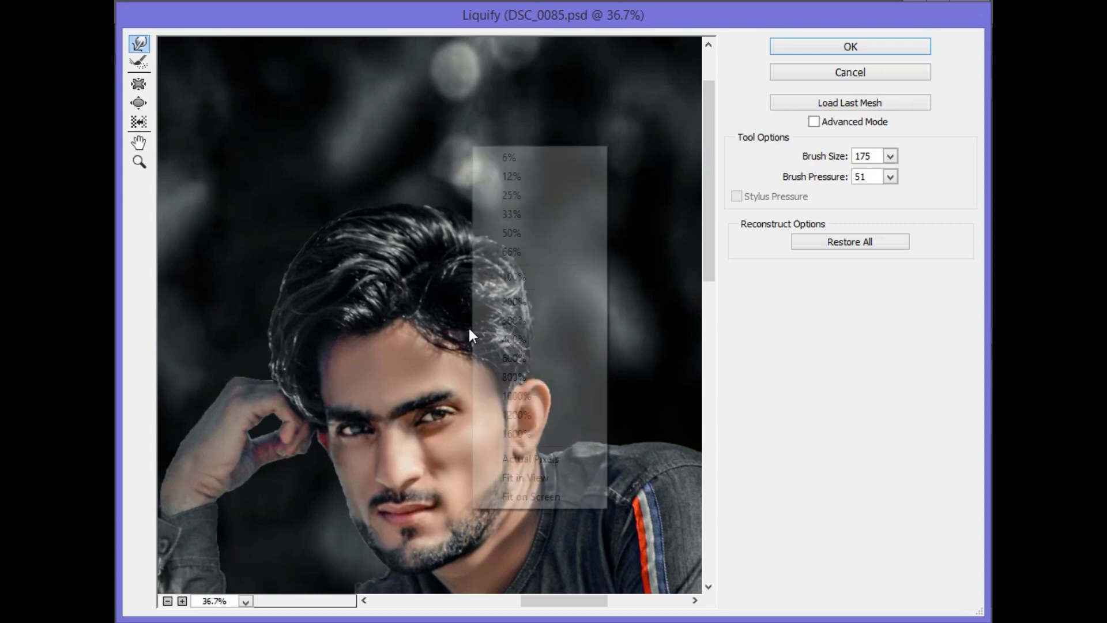
{"action": "left_click", "coordinate": [531, 497]}
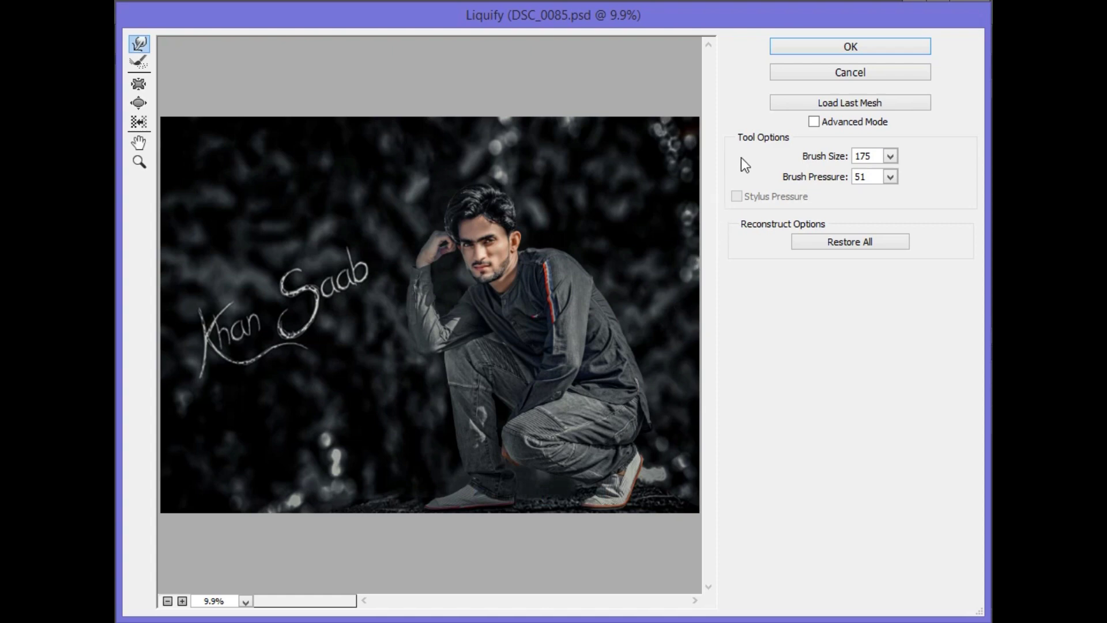
{"action": "left_click", "coordinate": [832, 46]}
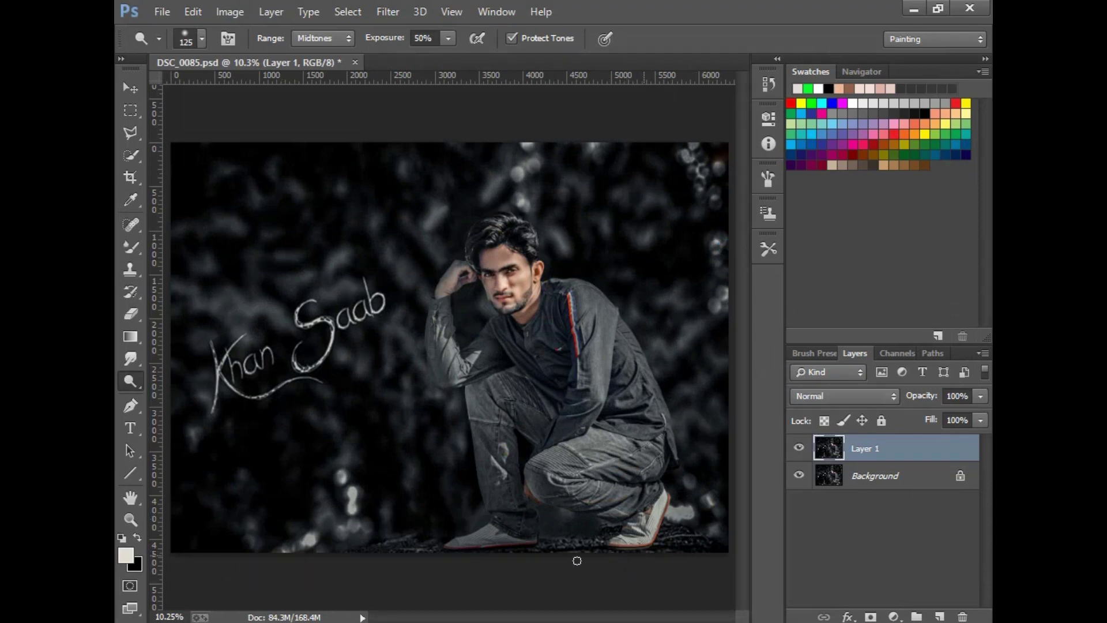
{"action": "left_click", "coordinate": [849, 620]}
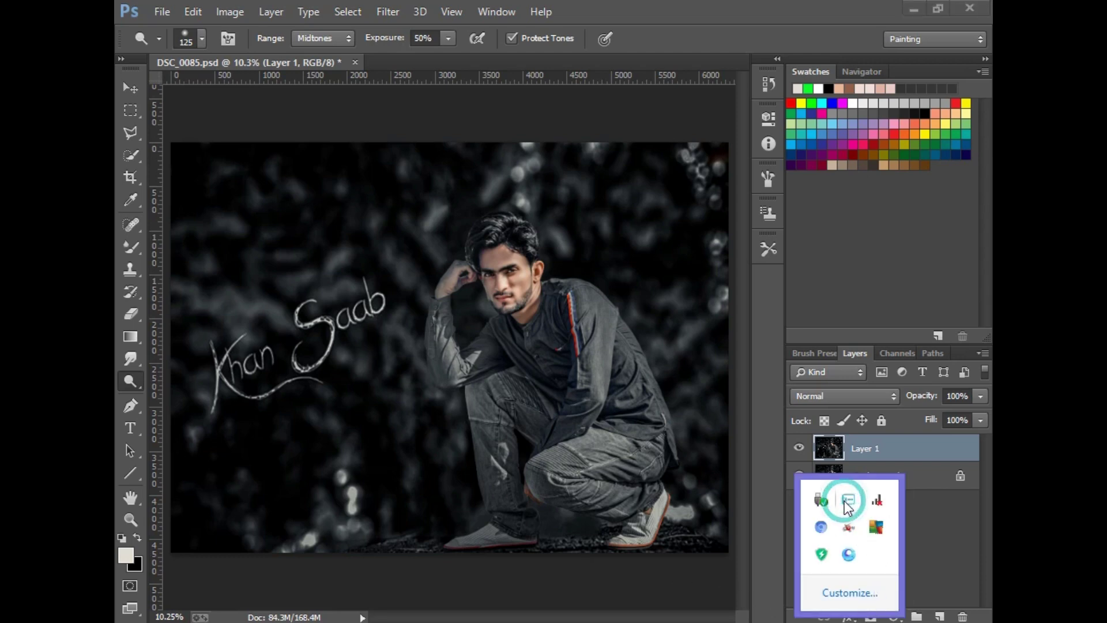
{"action": "right_click", "coordinate": [848, 507]}
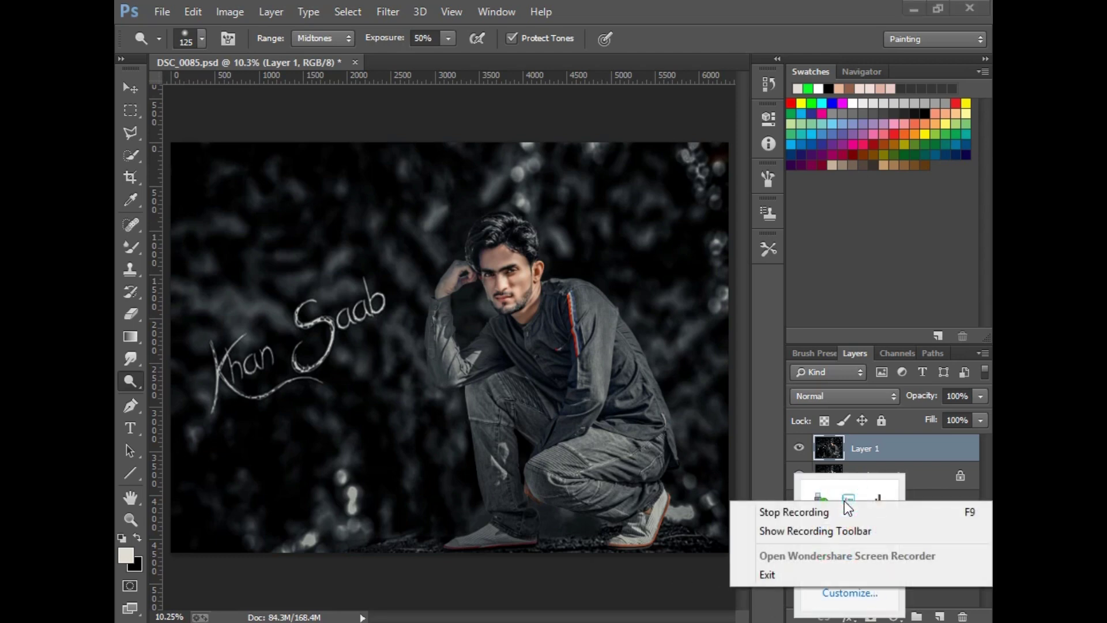
{"action": "left_click", "coordinate": [845, 507]}
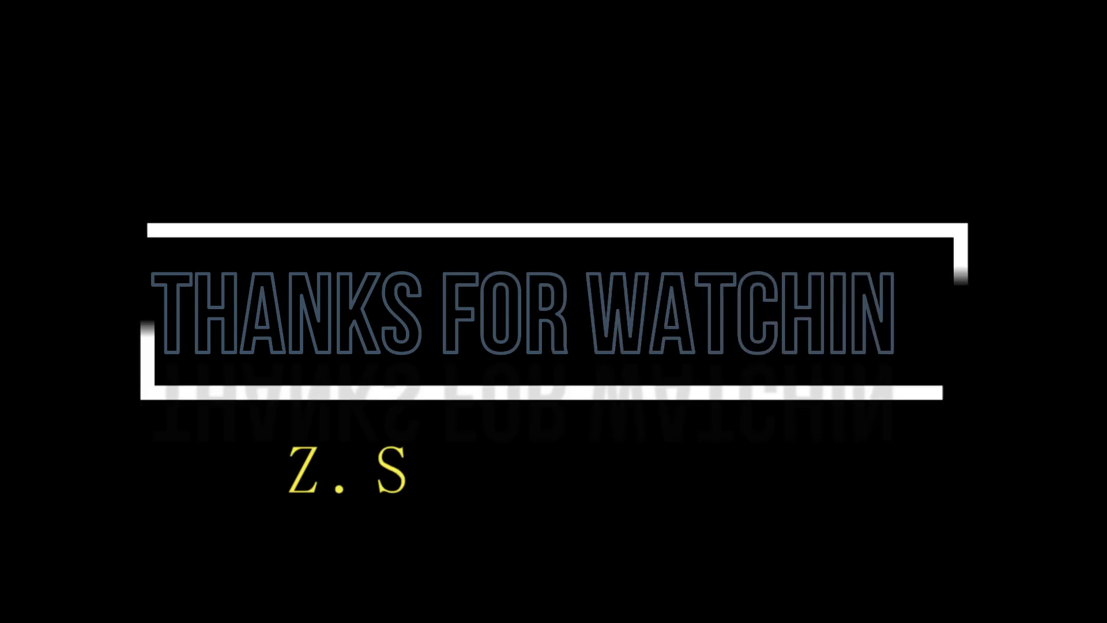